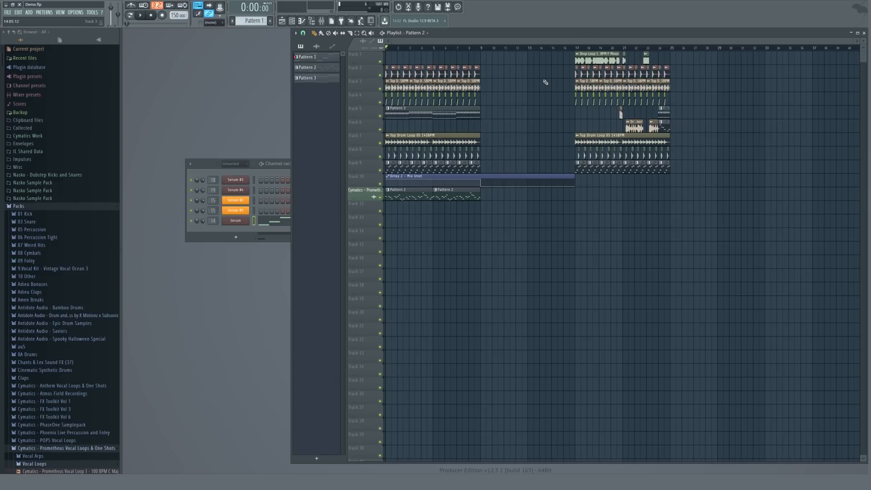
Play the arrangement, then restart playback from bar 17 to hear the drop.
{"action": "key", "text": "space"}
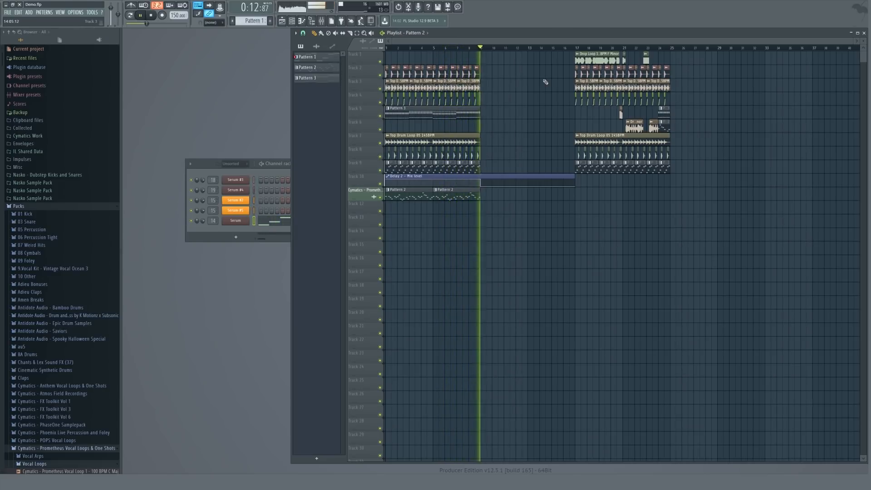
{"action": "key", "text": "space"}
{"action": "left_click", "coordinate": [575, 49]}
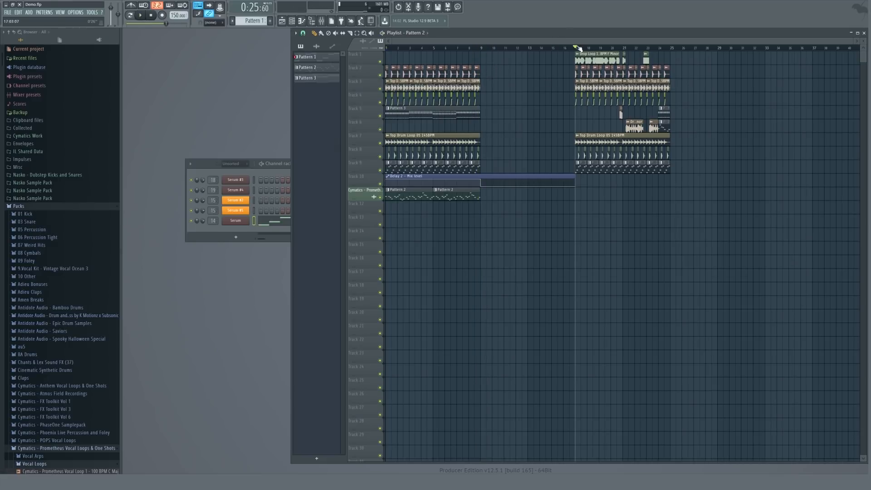
{"action": "key", "text": "space"}
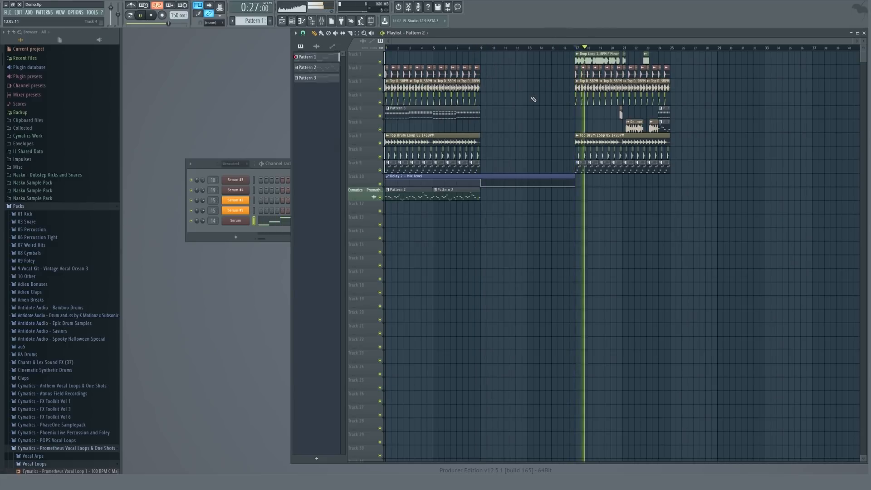
Inspect the sample settings of the two drop loop clips, then stop playback.
{"action": "double_click", "coordinate": [615, 54]}
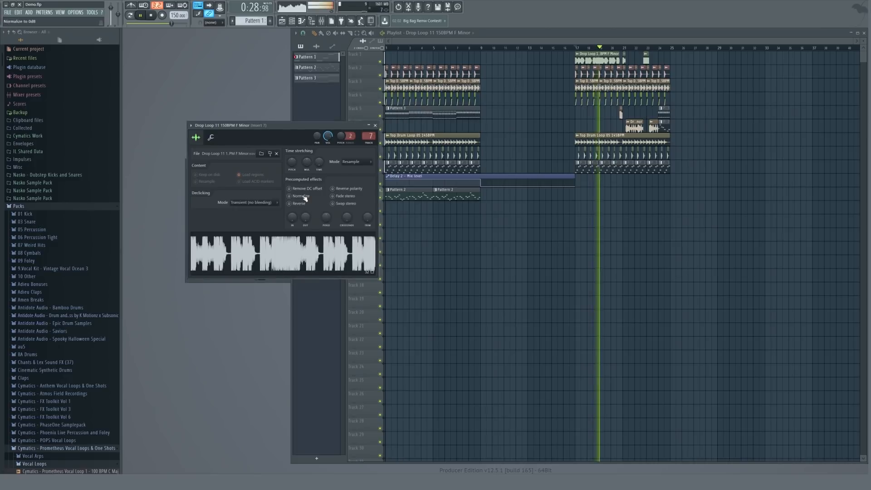
{"action": "key", "text": "Escape"}
{"action": "scroll", "coordinate": [639, 59], "scroll_direction": "up", "scroll_amount": 5}
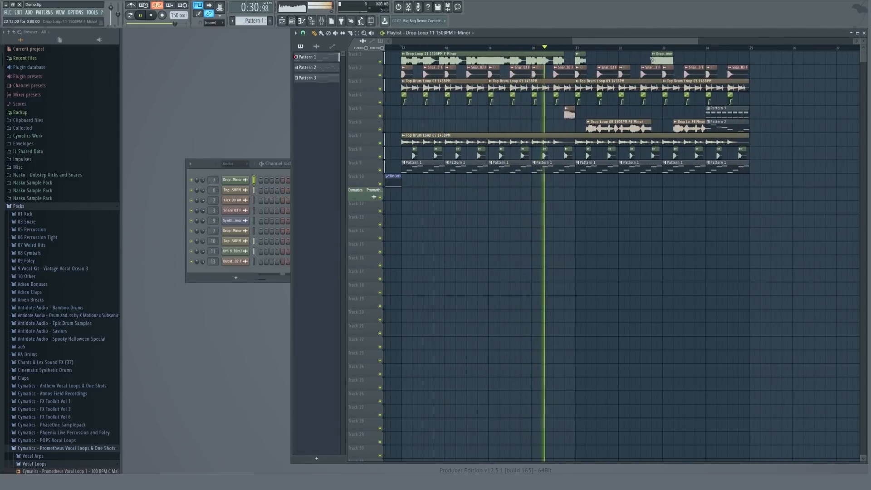
{"action": "double_click", "coordinate": [606, 124]}
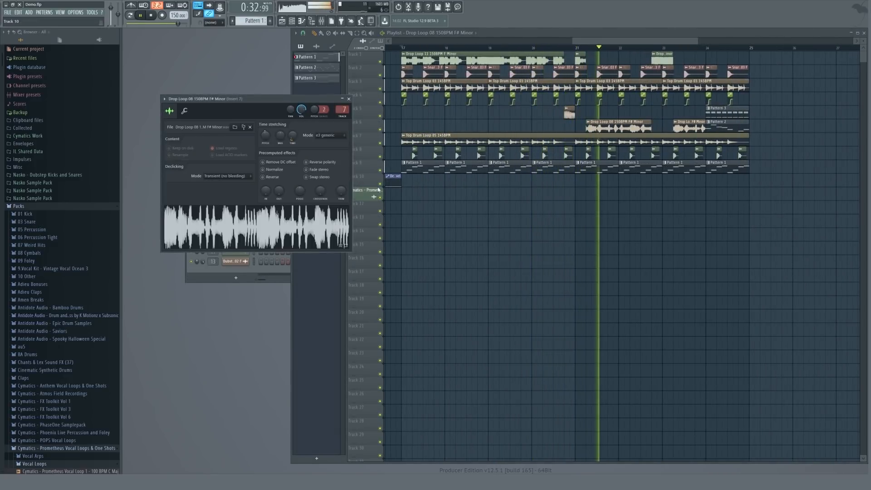
{"action": "key", "text": "Escape"}
{"action": "scroll", "coordinate": [605, 165], "scroll_direction": "down", "scroll_amount": 5}
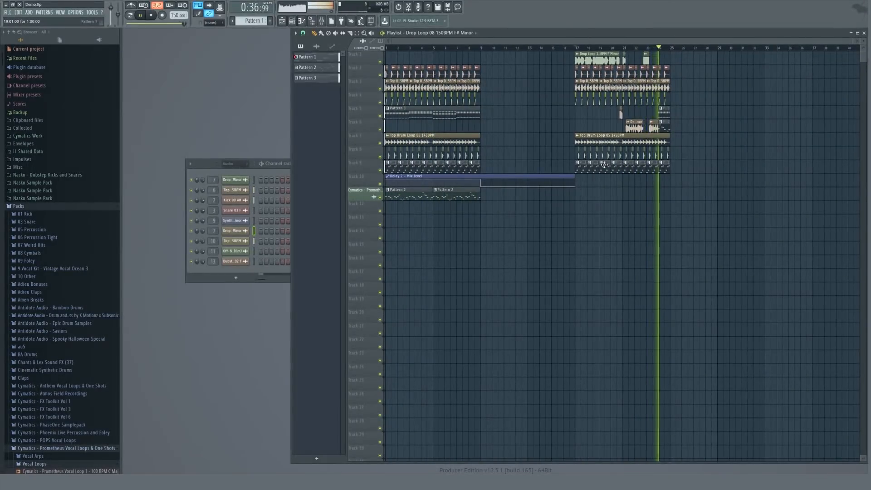
{"action": "key", "text": "space"}
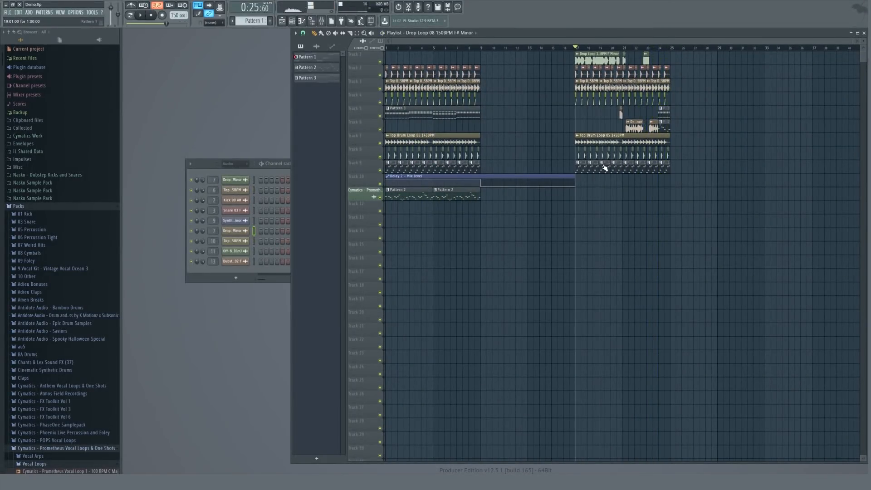
Save the project.
{"action": "key", "text": "ctrl+s"}
Add Kick 09 A# clips on track 2 in the empty gap before the drop, a few beats apart.
{"action": "scroll", "coordinate": [460, 75], "scroll_direction": "up", "scroll_amount": 5}
{"action": "left_click", "coordinate": [468, 67]}
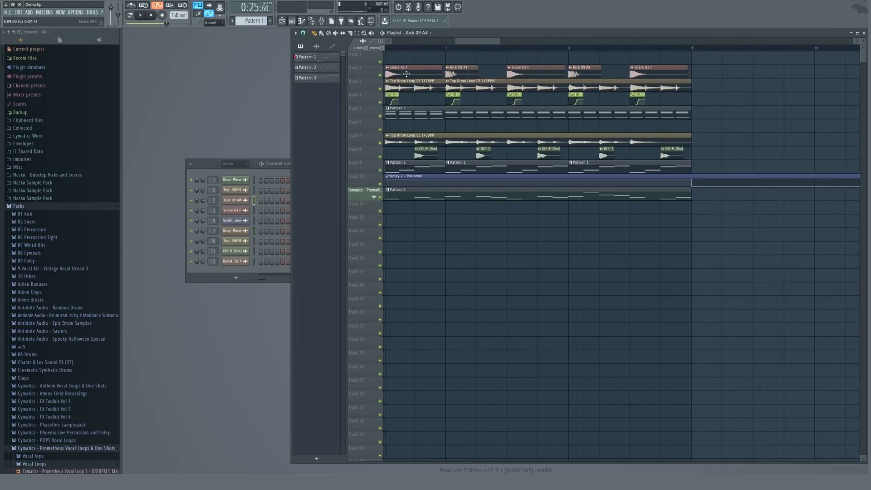
{"action": "scroll", "coordinate": [471, 62], "scroll_direction": "down", "scroll_amount": 3}
{"action": "left_click", "coordinate": [430, 47]}
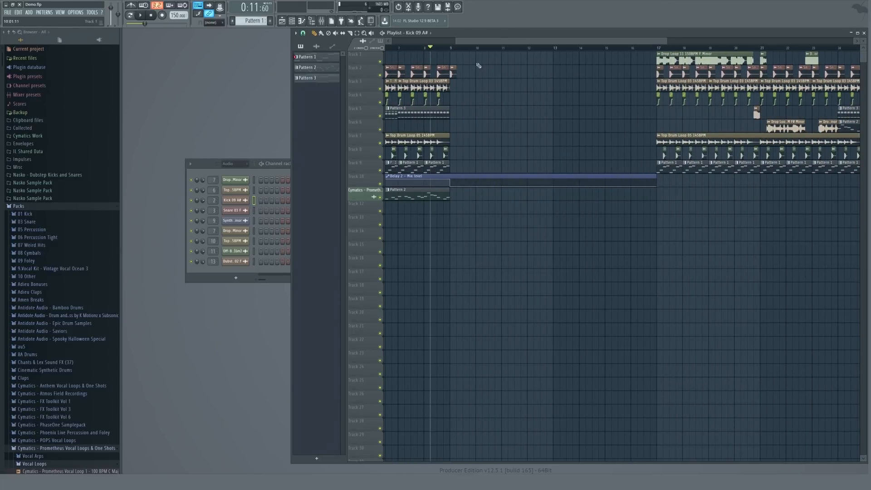
{"action": "key", "text": "space"}
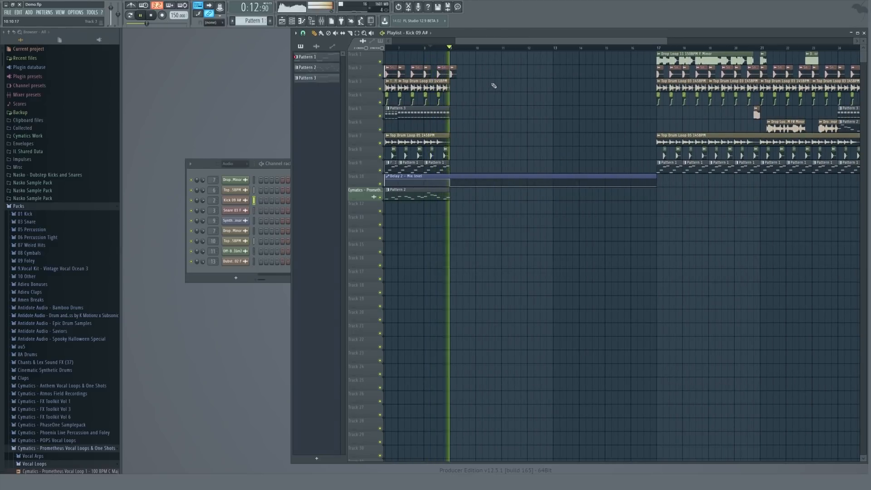
{"action": "left_click", "coordinate": [505, 74]}
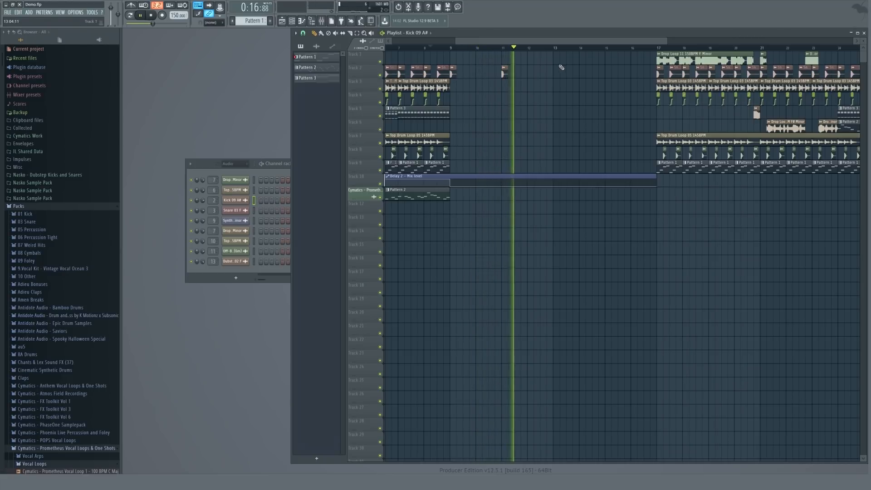
{"action": "scroll", "coordinate": [554, 78], "scroll_direction": "up", "scroll_amount": 4}
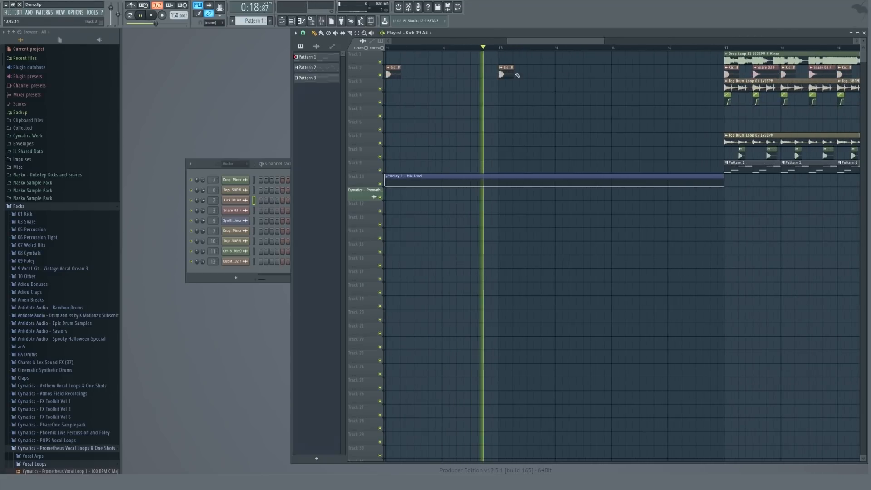
{"action": "key", "text": "space"}
{"action": "scroll", "coordinate": [512, 67], "scroll_direction": "up", "scroll_amount": 6}
{"action": "left_click", "coordinate": [514, 72]}
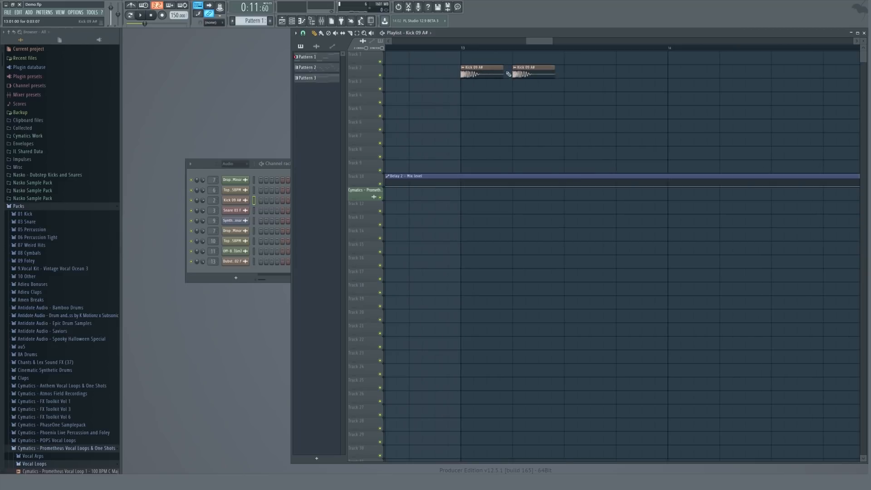
{"action": "left_click", "coordinate": [567, 73]}
{"action": "left_click", "coordinate": [620, 73]}
Add more kick clips at shorter intervals to build a kick roll leading into the drop.
{"action": "scroll", "coordinate": [496, 47], "scroll_direction": "down", "scroll_amount": 6}
{"action": "left_click", "coordinate": [496, 47]}
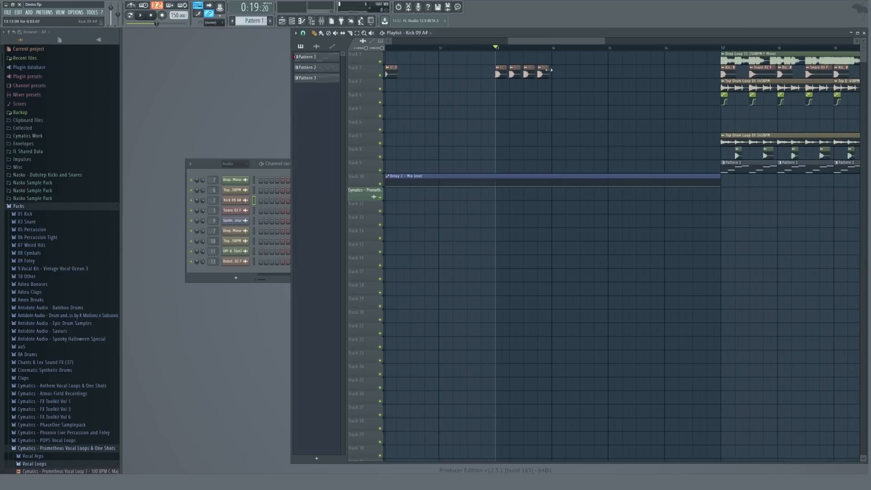
{"action": "left_click", "coordinate": [599, 75]}
{"action": "scroll", "coordinate": [599, 73], "scroll_direction": "up", "scroll_amount": 5}
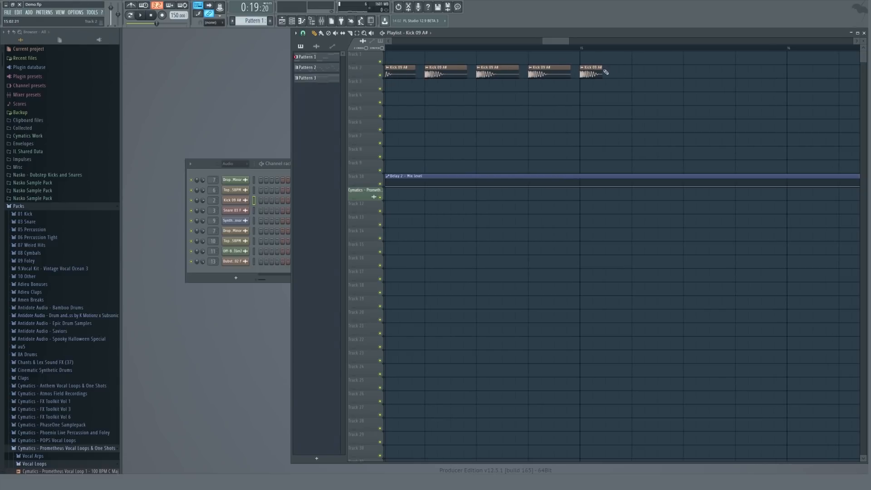
{"action": "left_click", "coordinate": [652, 73]}
{"action": "left_click", "coordinate": [689, 74]}
{"action": "scroll", "coordinate": [690, 74], "scroll_direction": "down", "scroll_amount": 6}
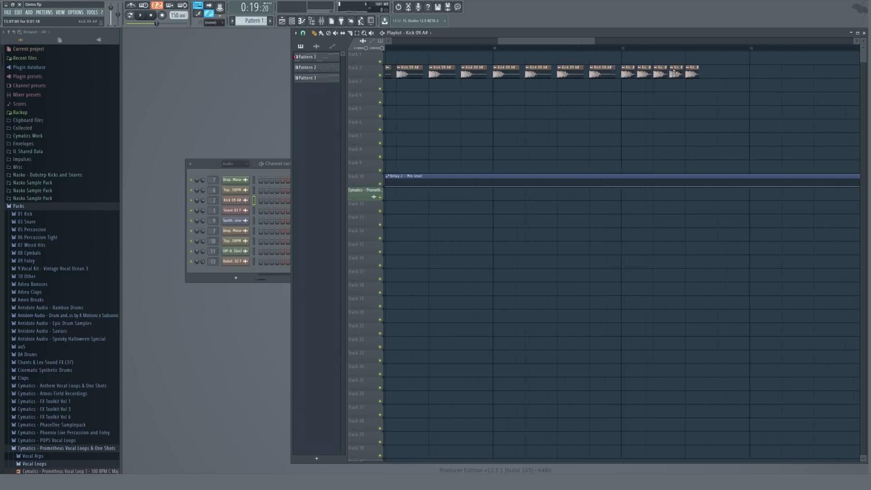
{"action": "scroll", "coordinate": [694, 74], "scroll_direction": "up", "scroll_amount": 1}
{"action": "left_click", "coordinate": [691, 74]}
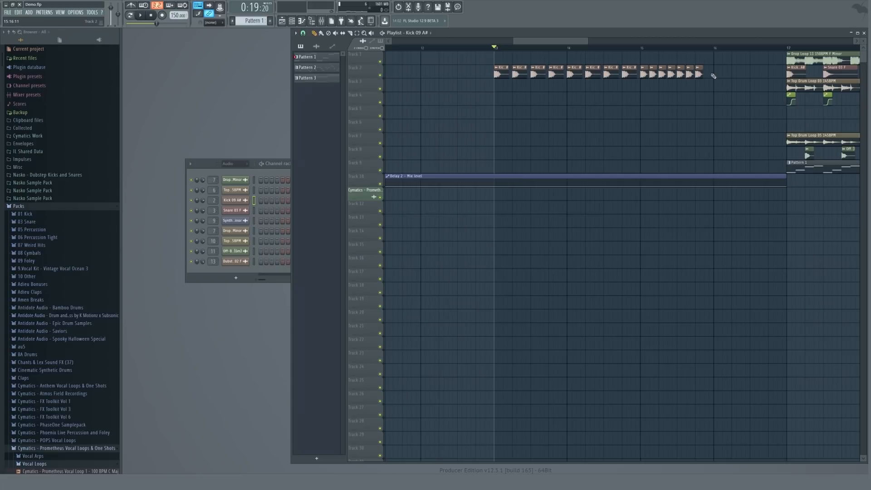
{"action": "scroll", "coordinate": [706, 74], "scroll_direction": "down", "scroll_amount": 5}
Pick the Snare 03 F clip and add rapid snare hits at the end of the roll on track 2.
{"action": "left_click", "coordinate": [547, 68]}
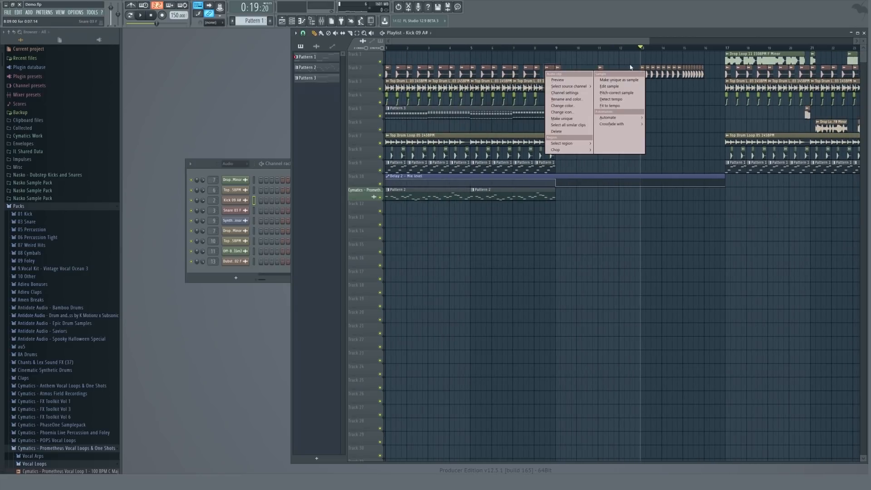
{"action": "left_click", "coordinate": [548, 69]}
{"action": "left_click", "coordinate": [548, 68]}
{"action": "left_click", "coordinate": [707, 71]}
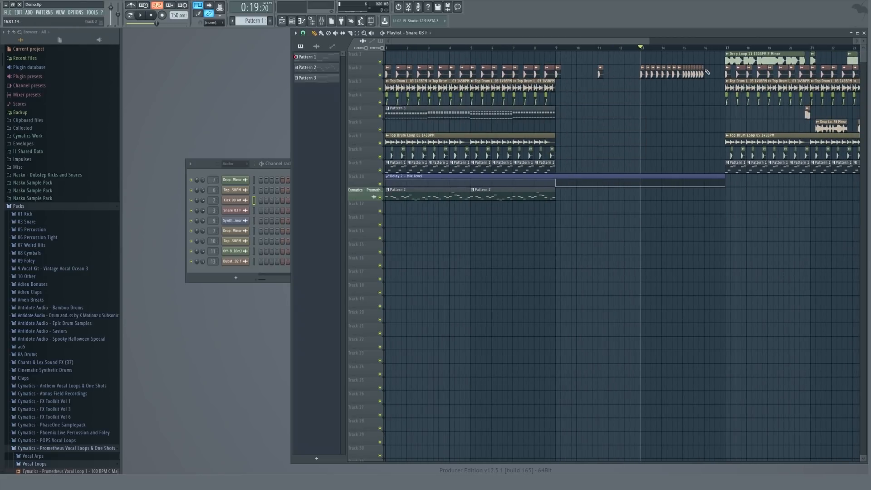
Extend the Pattern 2 clips on track 11 so they continue up to the drop.
{"action": "left_click", "coordinate": [564, 48]}
{"action": "scroll", "coordinate": [512, 73], "scroll_direction": "down", "scroll_amount": 3}
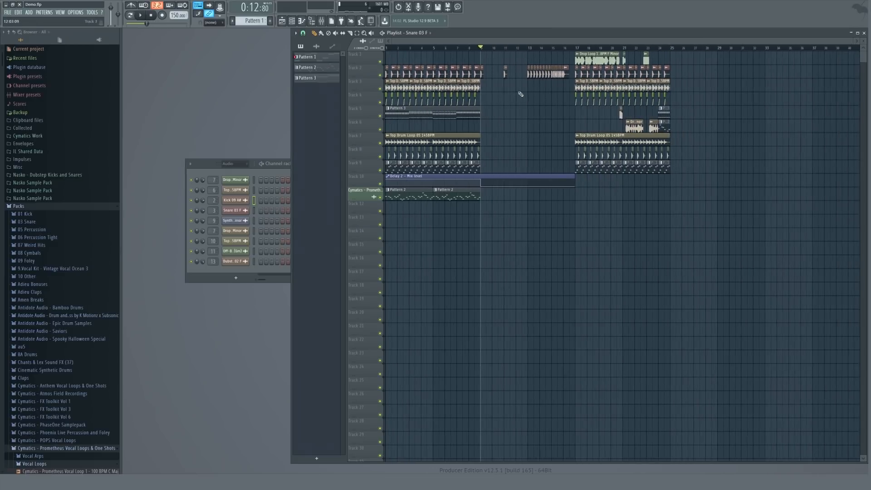
{"action": "left_click", "coordinate": [459, 192]}
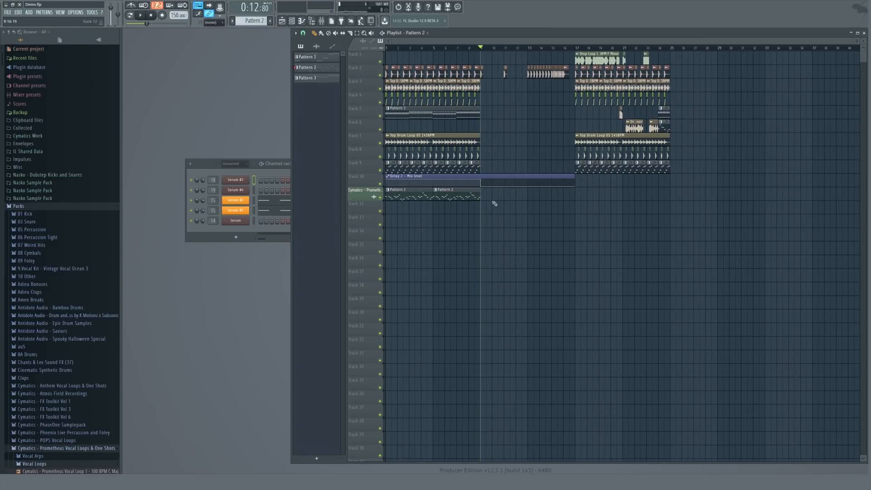
{"action": "left_click_drag", "start_coordinate": [484, 197], "coordinate": [530, 196]}
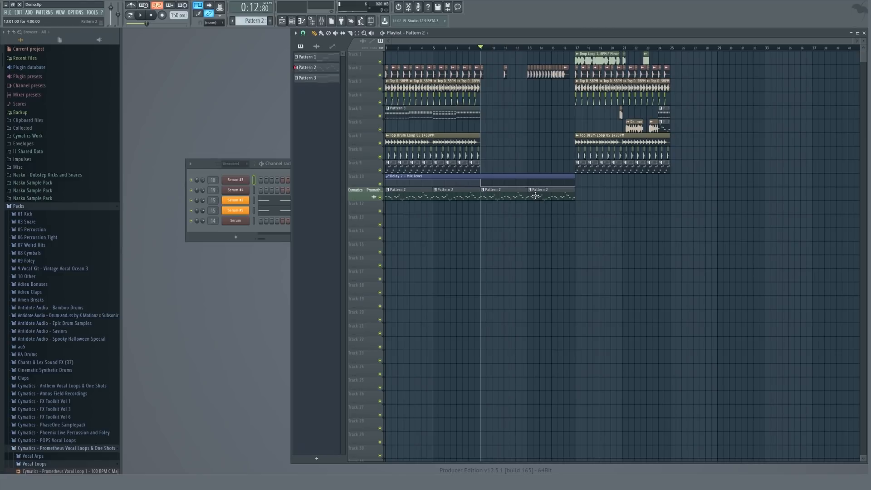
Open the mixer and the Edison plugin on the master track.
{"action": "scroll", "coordinate": [593, 55], "scroll_direction": "up", "scroll_amount": 3}
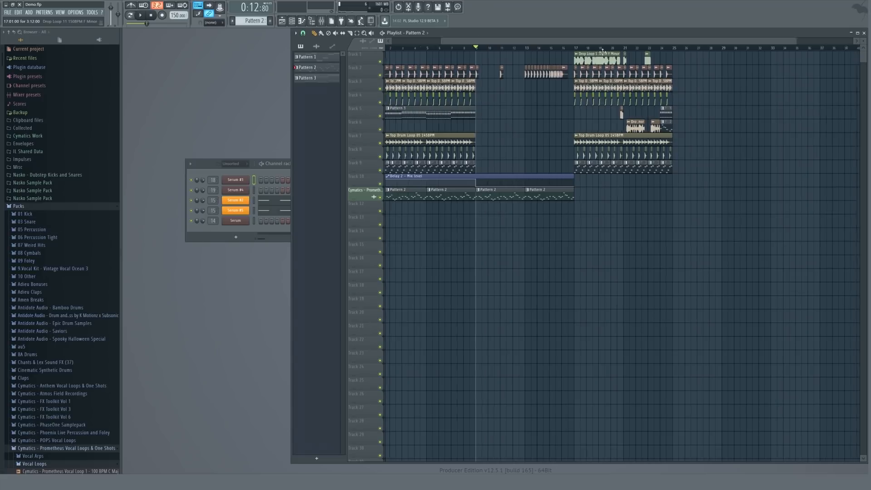
{"action": "left_click", "coordinate": [231, 186]}
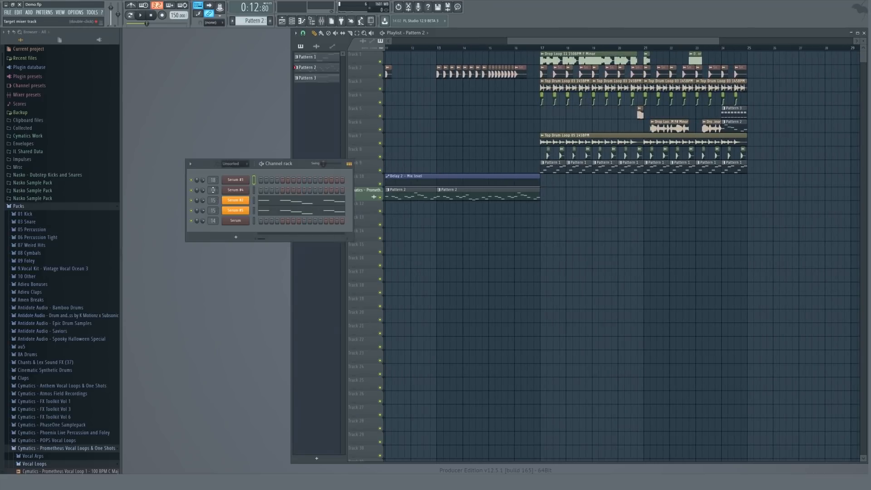
{"action": "key", "text": "F9"}
{"action": "left_click", "coordinate": [657, 169]}
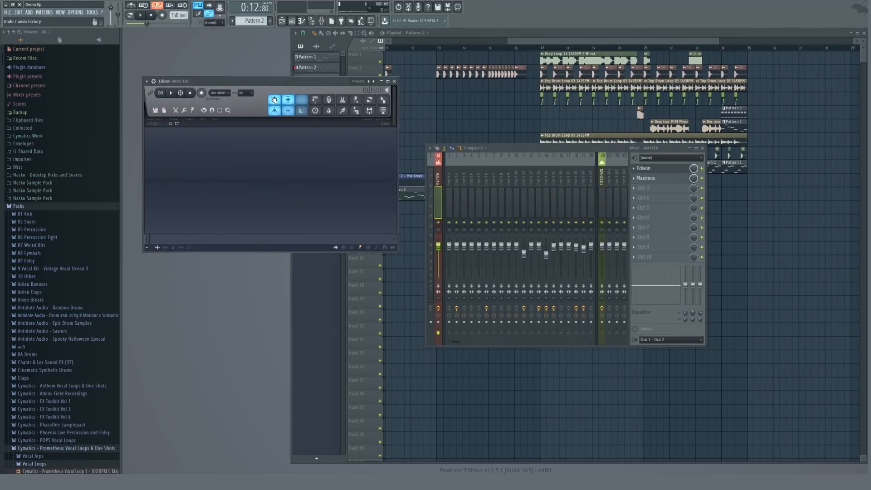
Open the Drop Loop 11 clip's settings and its mixer insert while playing back the drop.
{"action": "double_click", "coordinate": [569, 53]}
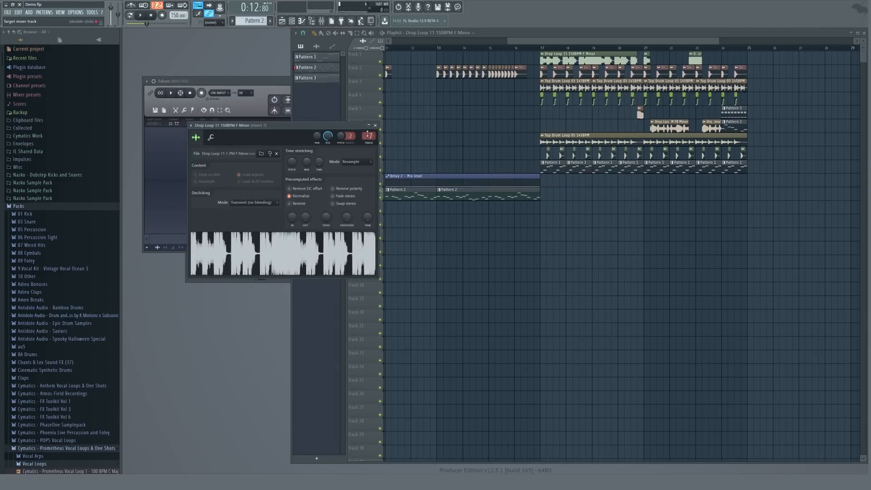
{"action": "left_click", "coordinate": [368, 135]}
{"action": "left_click", "coordinate": [534, 56]}
{"action": "key", "text": "space"}
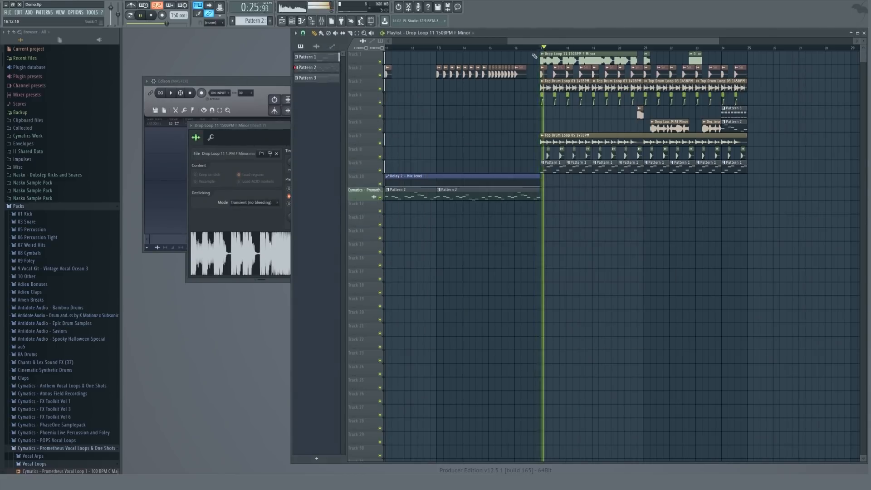
{"action": "left_click", "coordinate": [254, 136]}
{"action": "left_click", "coordinate": [368, 135]}
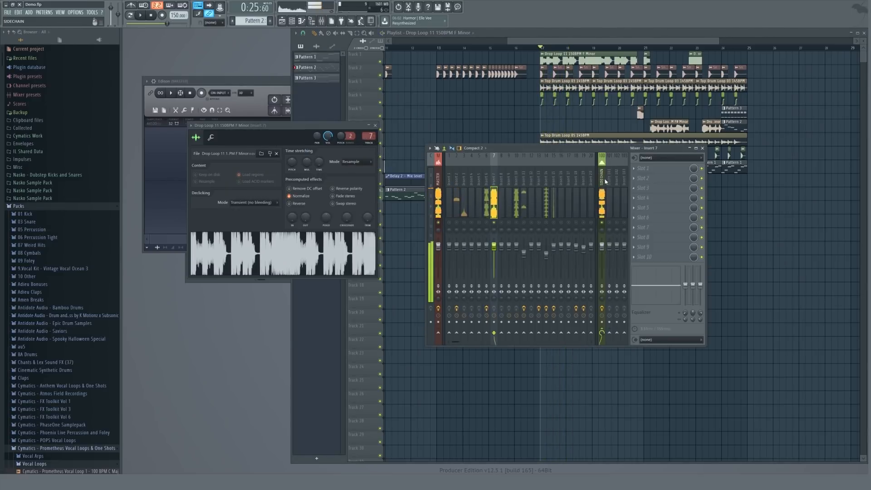
{"action": "left_click", "coordinate": [491, 195]}
{"action": "key", "text": "space"}
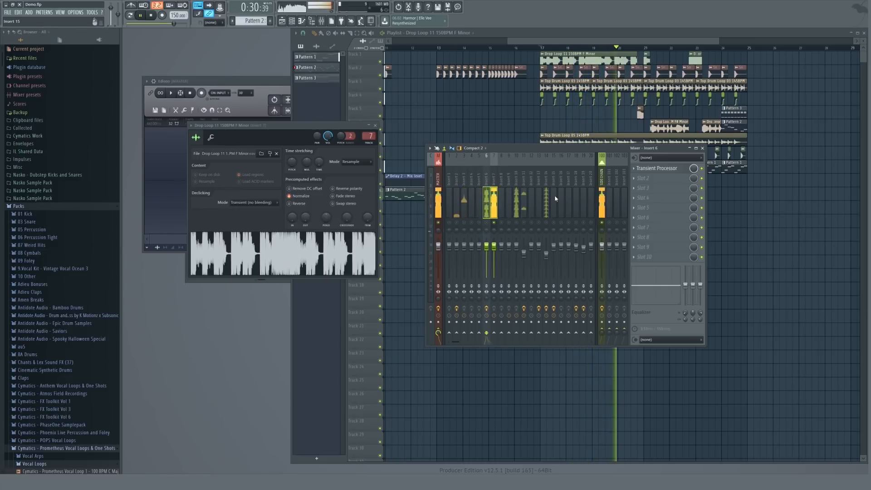
{"action": "key", "text": "space"}
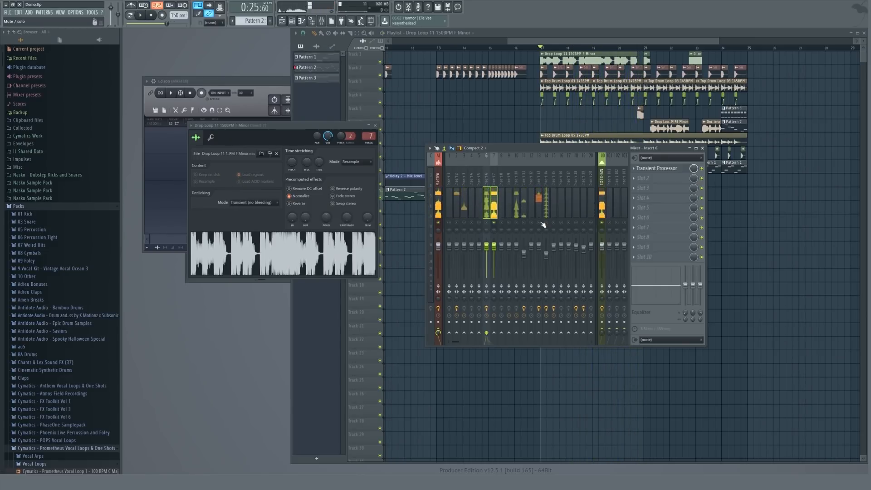
Open the Off Beat Chord channel's mixer insert and play the drop section.
{"action": "left_click", "coordinate": [635, 48]}
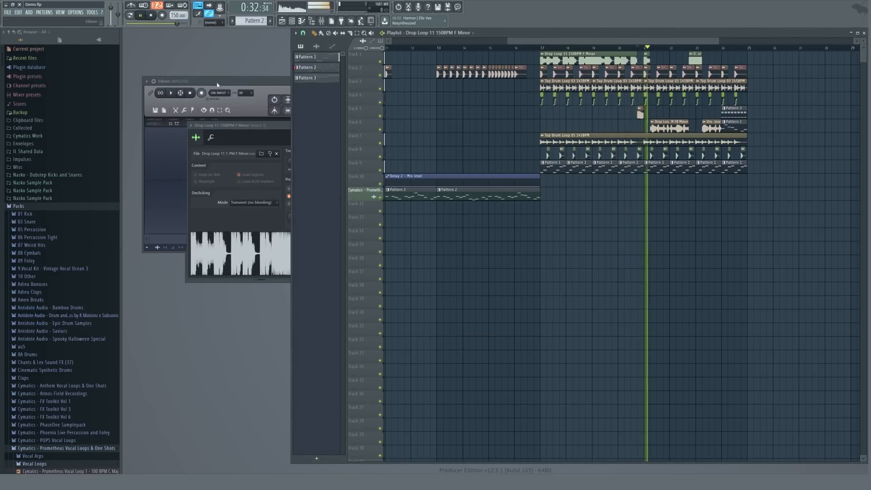
{"action": "left_click", "coordinate": [214, 188]}
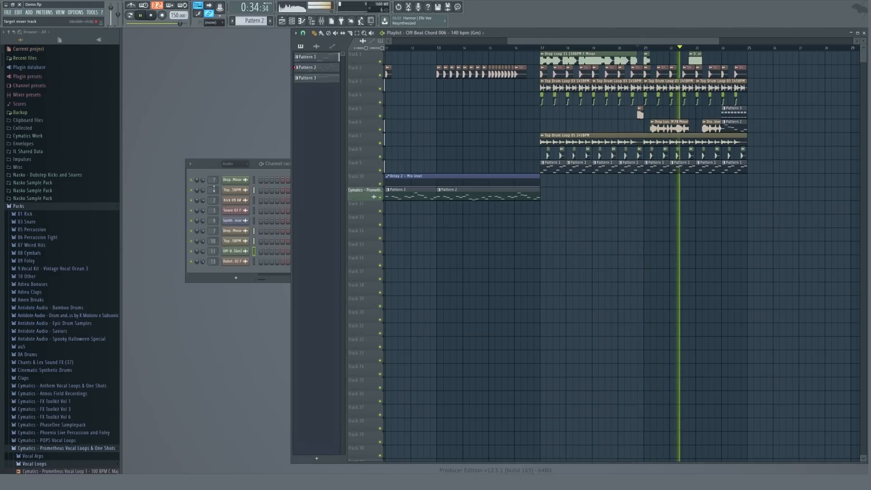
{"action": "double_click", "coordinate": [213, 190]}
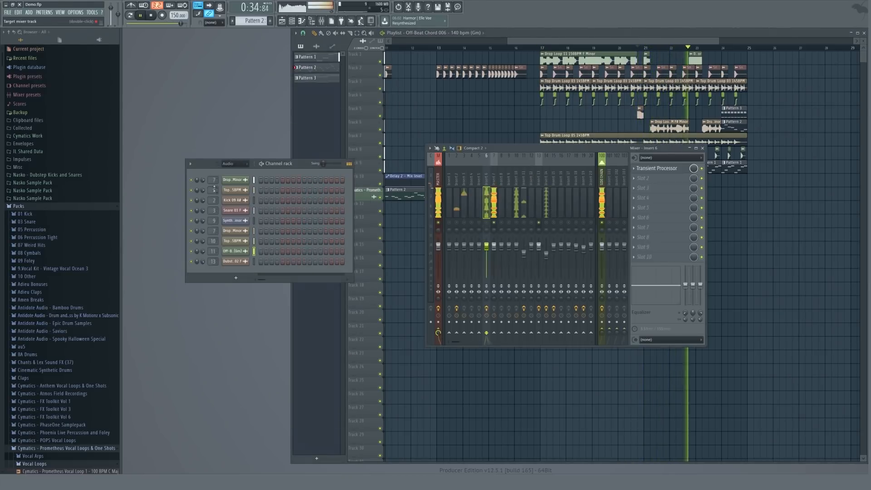
{"action": "left_click", "coordinate": [540, 198]}
{"action": "key", "text": "space"}
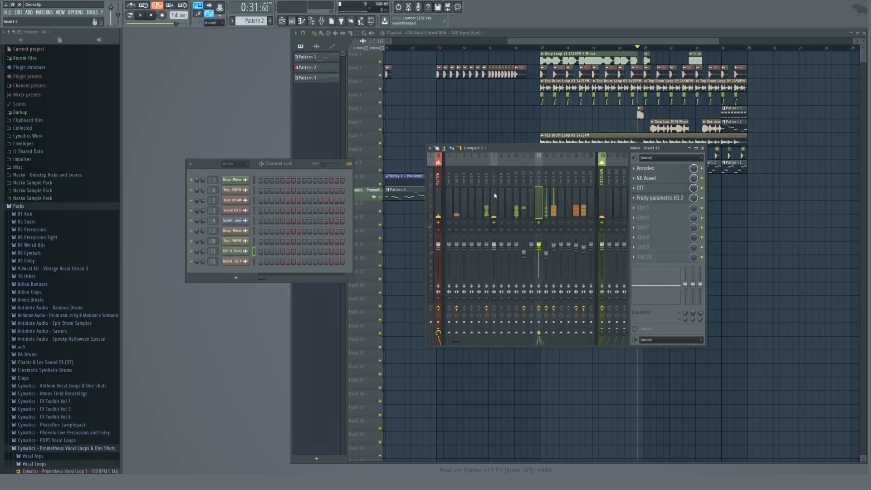
Record the drop section's playback from the master track into Edison.
{"action": "left_click", "coordinate": [438, 204]}
{"action": "left_click", "coordinate": [643, 168]}
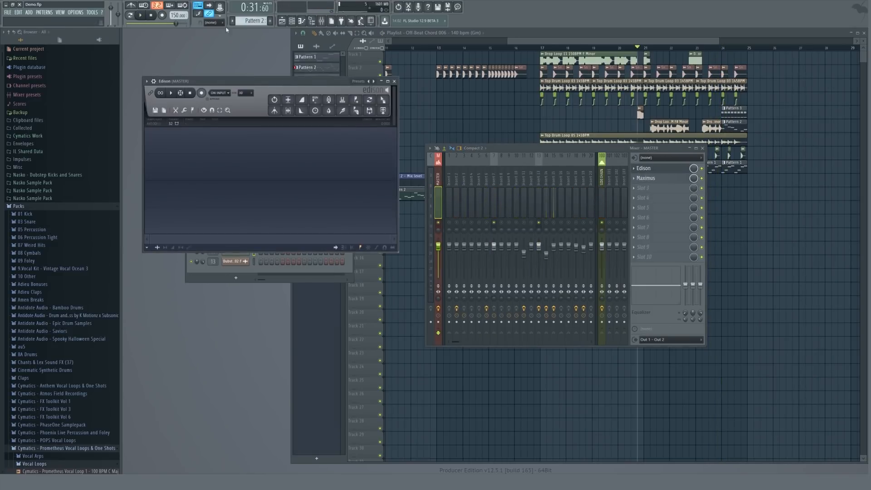
{"action": "left_click", "coordinate": [550, 48]}
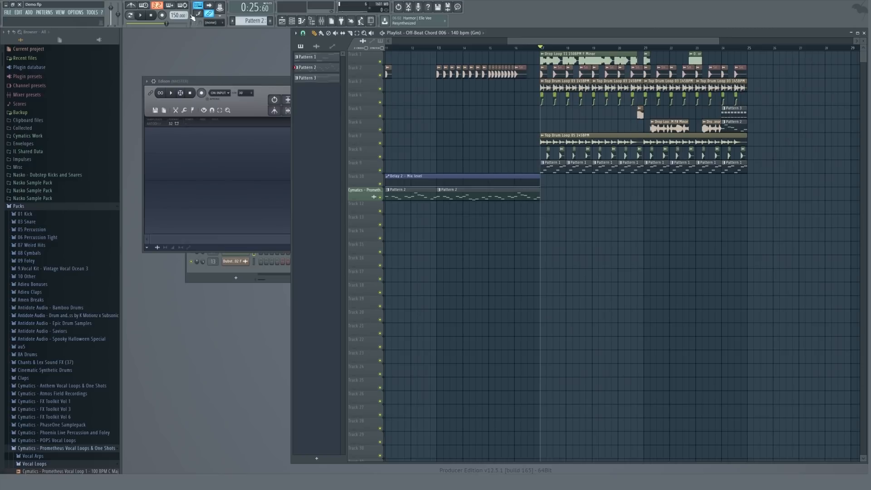
{"action": "left_click", "coordinate": [202, 92]}
{"action": "left_click", "coordinate": [146, 14]}
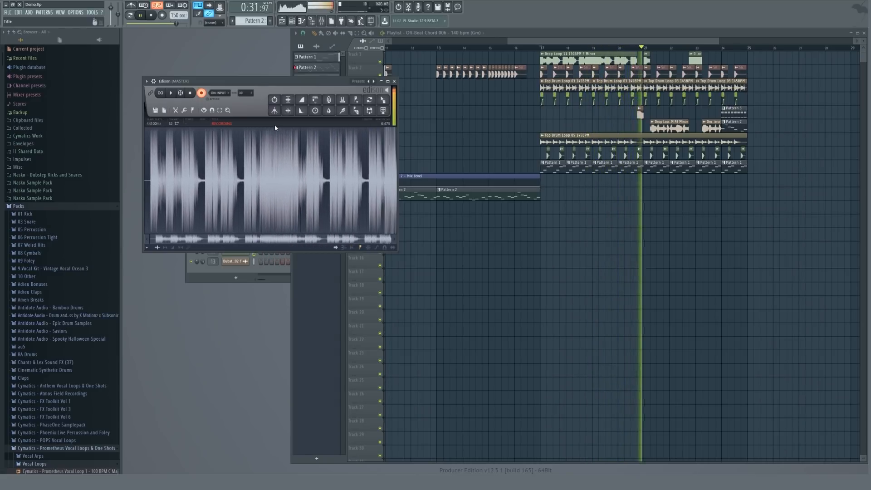
{"action": "left_click", "coordinate": [152, 15]}
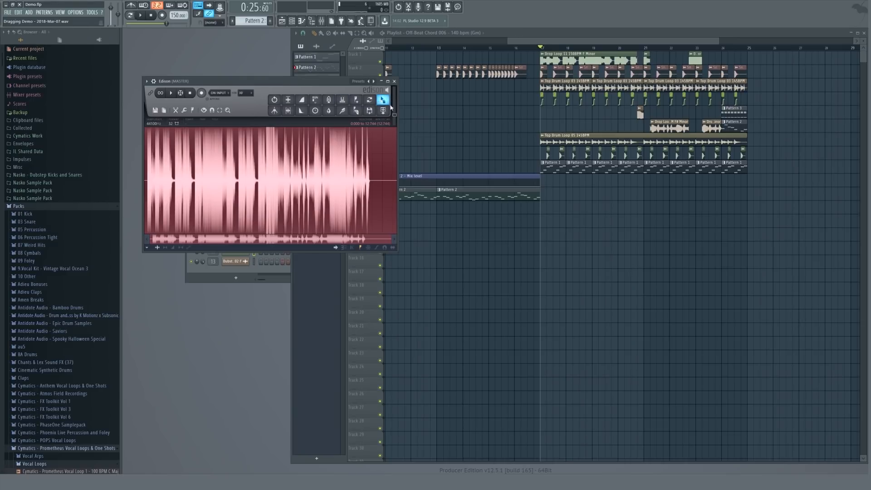
Drag the Edison recording onto track 12 and slide it so it ends at the start of the drop.
{"action": "left_click_drag", "start_coordinate": [390, 106], "coordinate": [526, 205]}
{"action": "scroll", "coordinate": [486, 208], "scroll_direction": "up", "scroll_amount": 6}
{"action": "left_click_drag", "start_coordinate": [410, 208], "coordinate": [400, 208]}
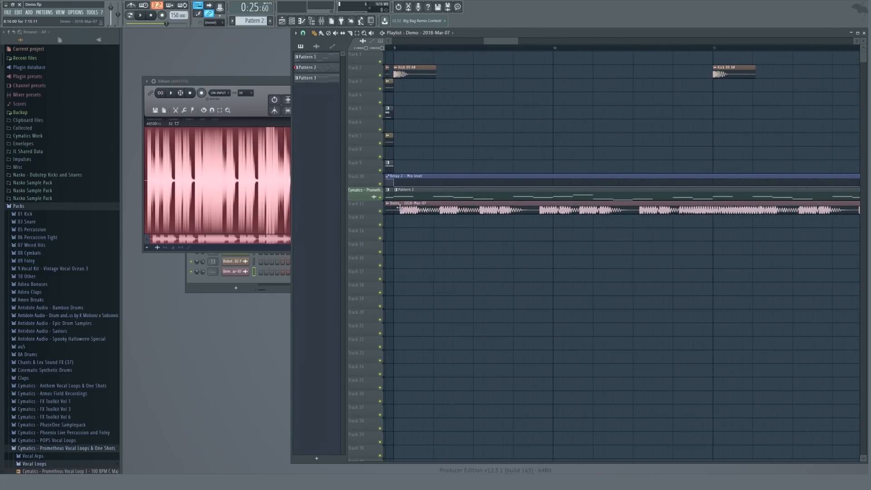
{"action": "scroll", "coordinate": [399, 208], "scroll_direction": "up", "scroll_amount": 8}
{"action": "left_click_drag", "start_coordinate": [520, 210], "coordinate": [482, 211]}
{"action": "scroll", "coordinate": [484, 211], "scroll_direction": "down", "scroll_amount": 8}
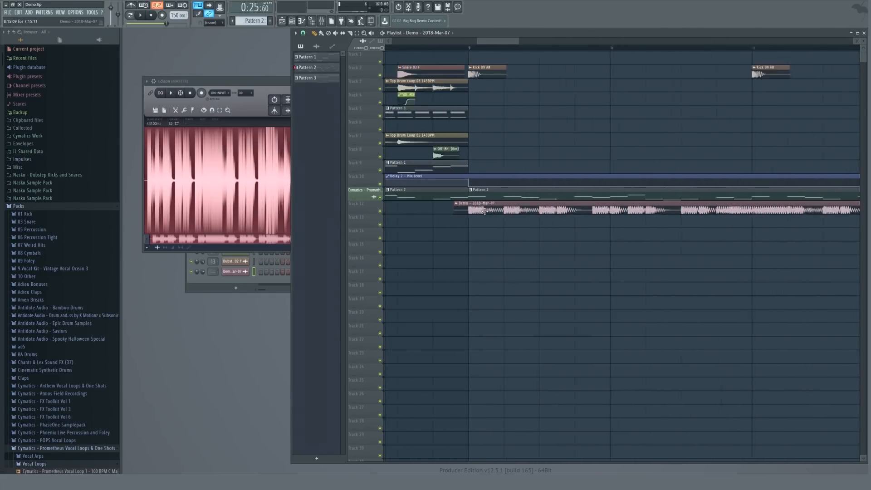
{"action": "scroll", "coordinate": [484, 211], "scroll_direction": "down", "scroll_amount": 7}
Route the recording's new audio channel to mixer insert 17 and preview the build-up.
{"action": "key", "text": "F6"}
{"action": "left_click", "coordinate": [265, 83]}
{"action": "key", "text": "Escape"}
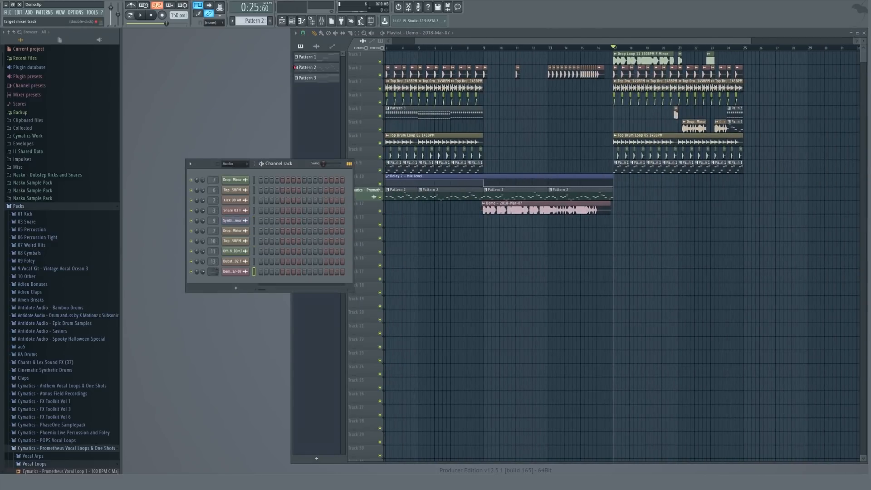
{"action": "double_click", "coordinate": [213, 272]}
{"action": "key", "text": "F9"}
{"action": "left_click", "coordinate": [487, 49]}
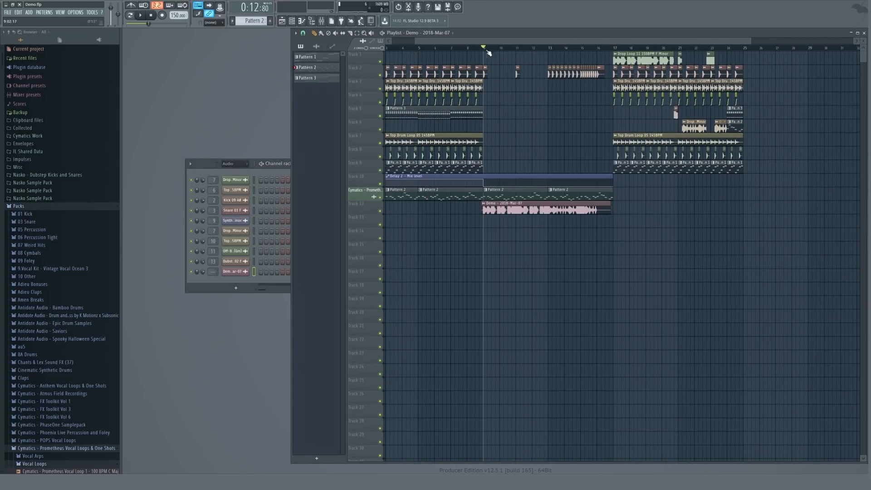
{"action": "left_click", "coordinate": [535, 238]}
{"action": "right_click", "coordinate": [535, 237]}
{"action": "key", "text": "space"}
{"action": "key", "text": "space"}
{"action": "double_click", "coordinate": [213, 272]}
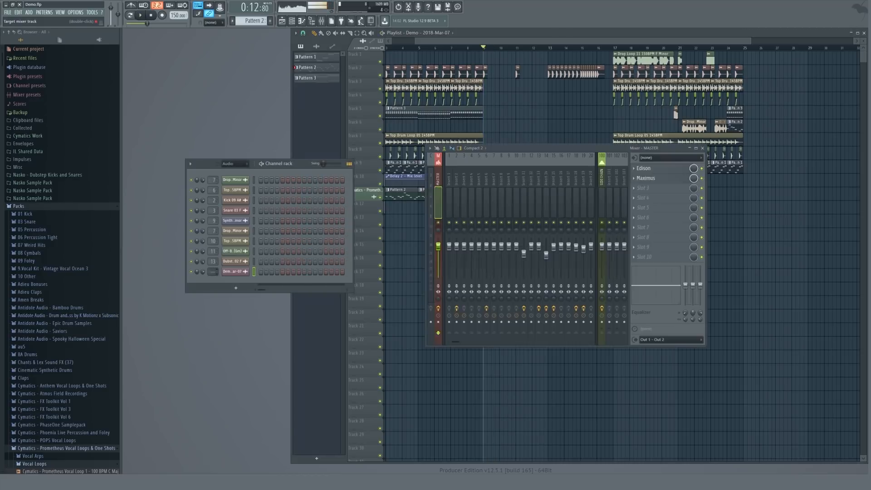
{"action": "left_click_drag", "start_coordinate": [213, 272], "coordinate": [212, 242]}
{"action": "key", "text": "space"}
{"action": "key", "text": "space"}
{"action": "right_click", "coordinate": [568, 222]}
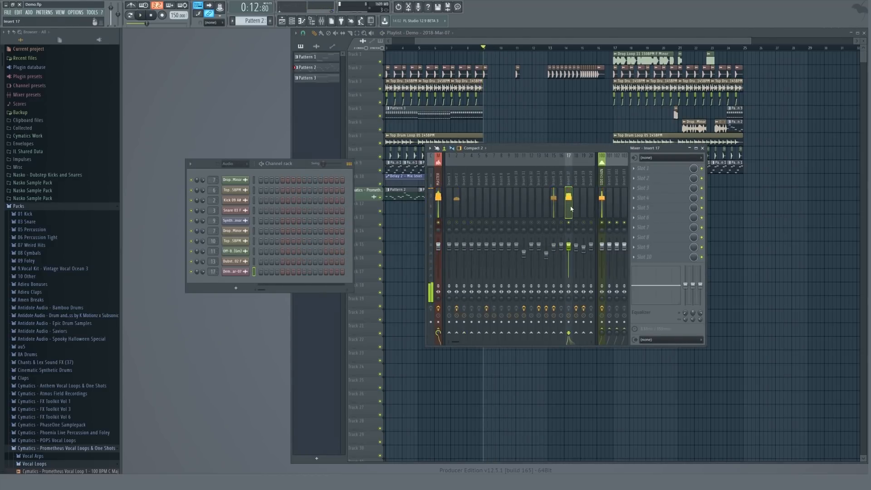
{"action": "key", "text": "space"}
{"action": "key", "text": "space"}
Add Fruity Parametric EQ 2 to insert 17 and raise its low-cut band while previewing.
{"action": "left_click", "coordinate": [648, 172]}
{"action": "left_click", "coordinate": [741, 281]}
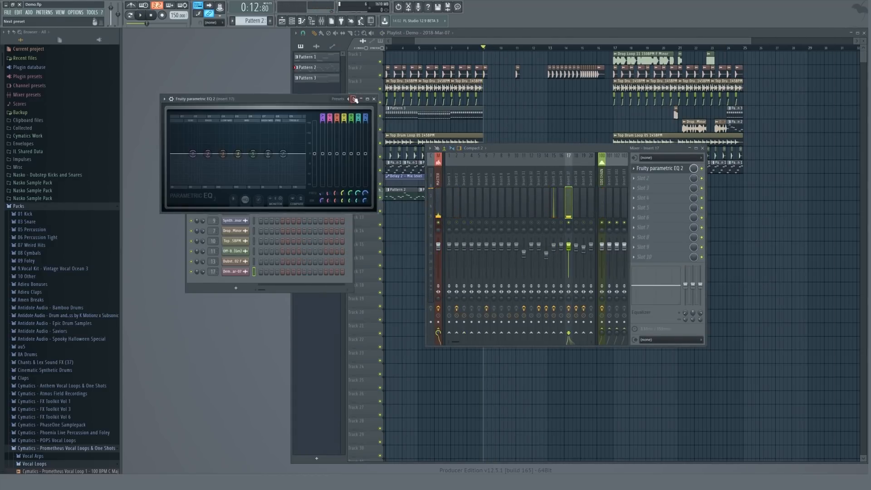
{"action": "key", "text": "space"}
{"action": "left_click_drag", "start_coordinate": [179, 143], "coordinate": [217, 151]}
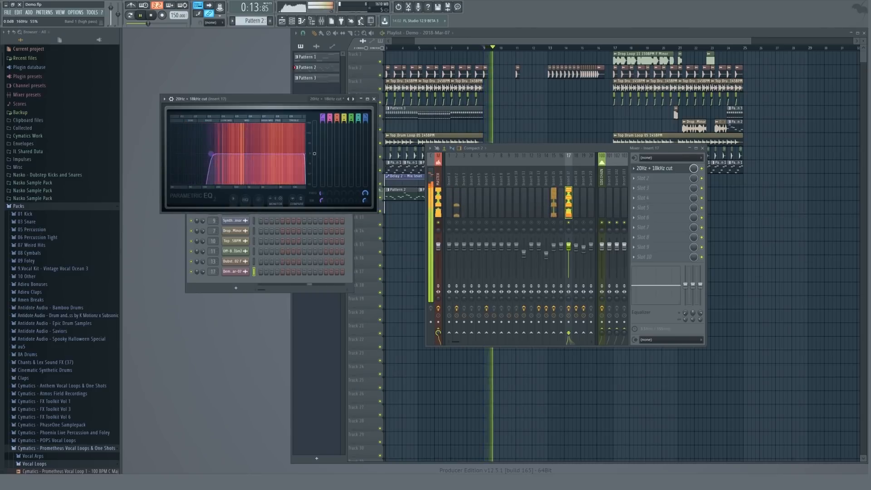
{"action": "key", "text": "space"}
{"action": "left_click", "coordinate": [374, 99]}
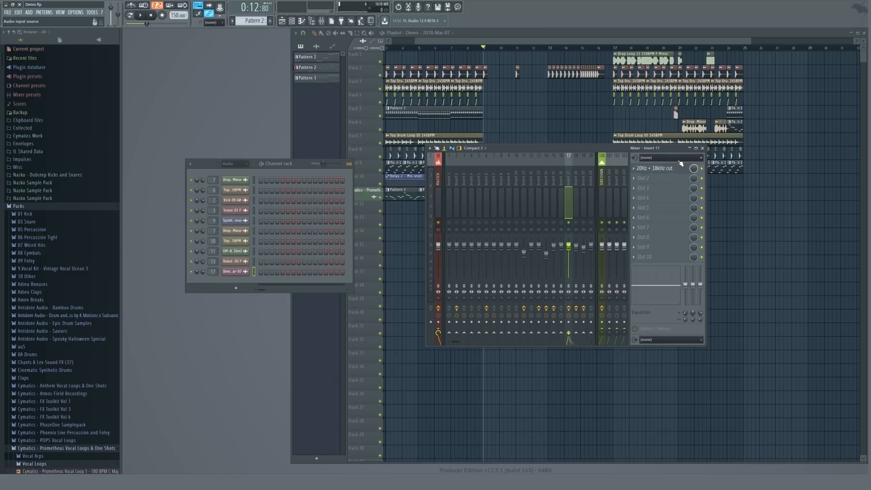
Add Fruity Reverb 2 to insert 17's second slot and preview the build-up.
{"action": "left_click", "coordinate": [658, 181]}
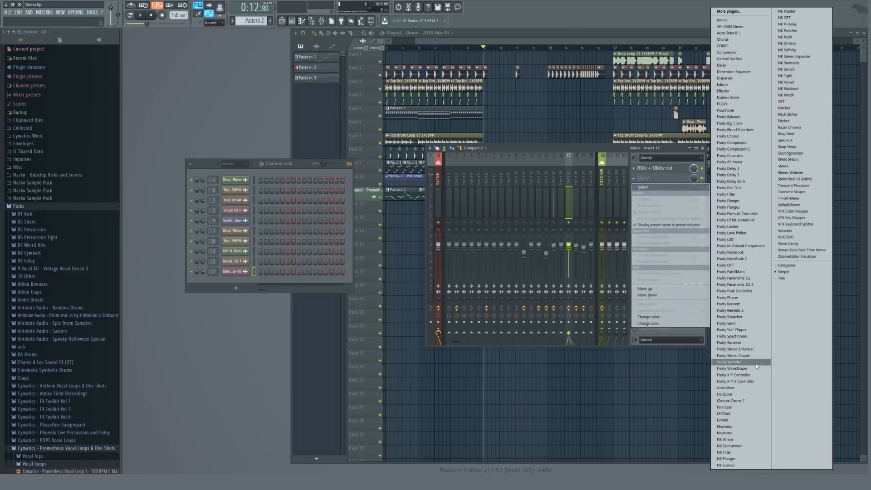
{"action": "left_click", "coordinate": [738, 311]}
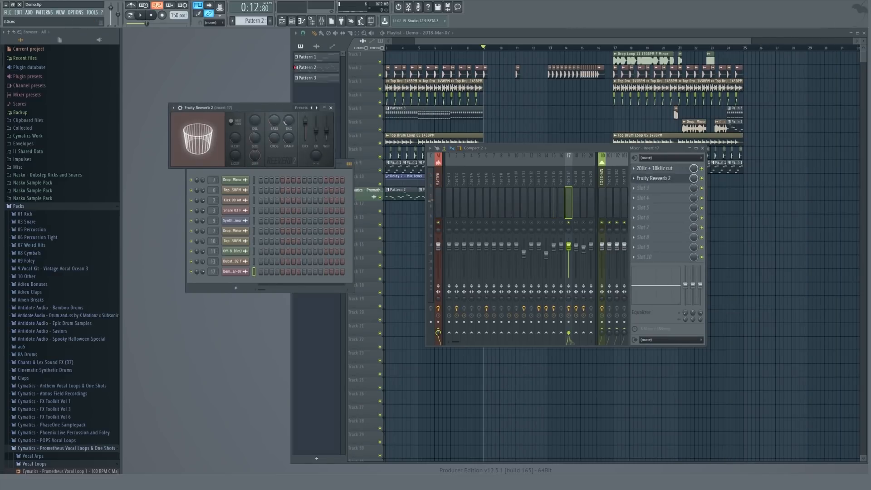
{"action": "key", "text": "space"}
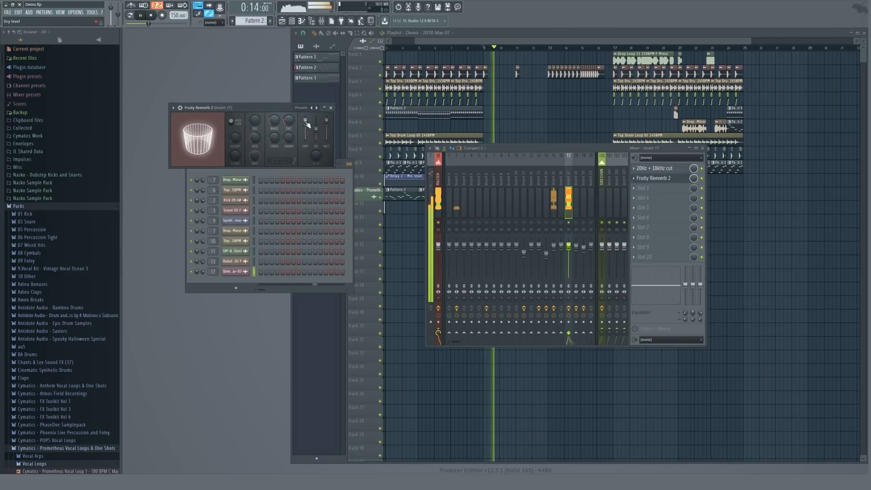
{"action": "key", "text": "space"}
{"action": "key", "text": "space"}
{"action": "key", "text": "space"}
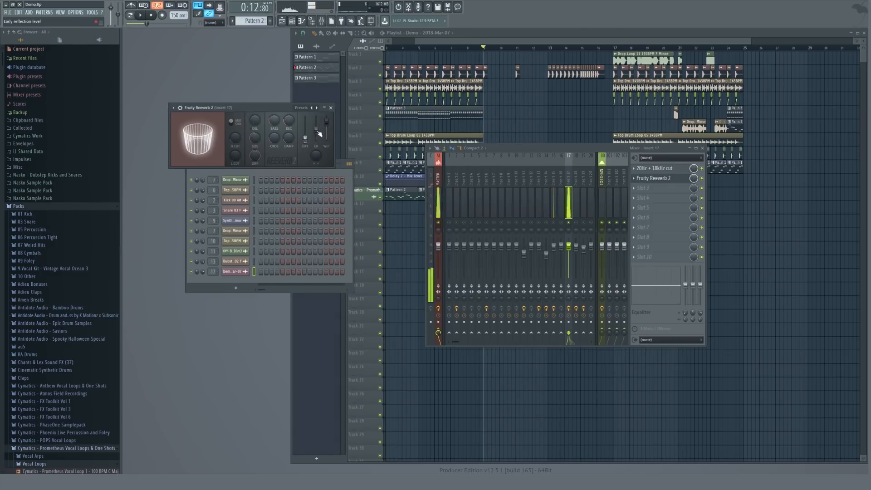
Select the build-up bars and create automation clips for the reverb's wet and dry levels.
{"action": "right_click", "coordinate": [328, 123]}
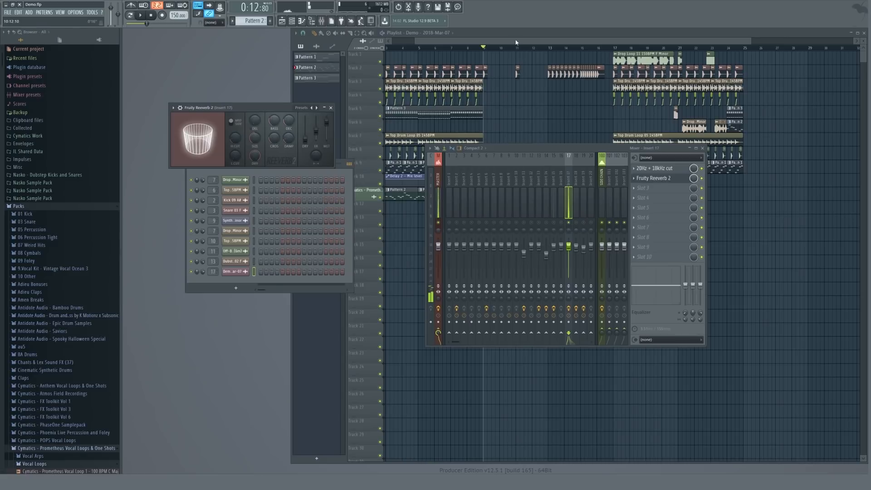
{"action": "left_click", "coordinate": [428, 40]}
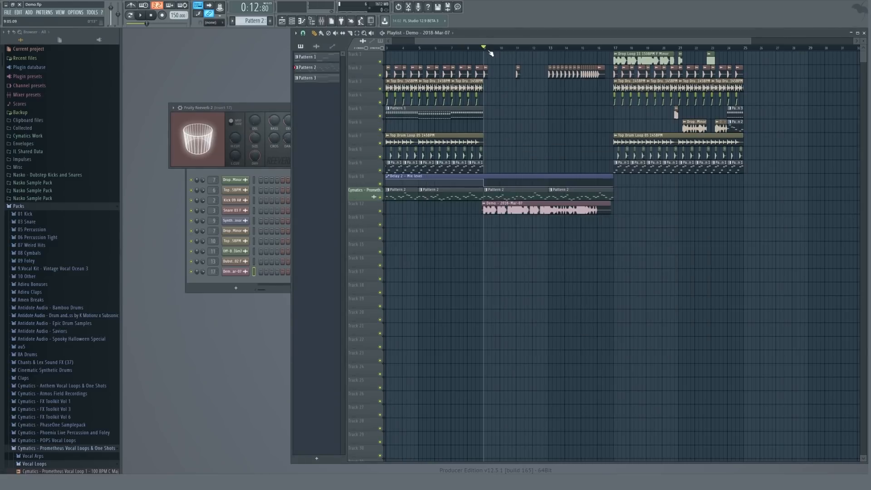
{"action": "scroll", "coordinate": [488, 51], "scroll_direction": "up", "scroll_amount": 4}
{"action": "left_click_drag", "start_coordinate": [479, 48], "coordinate": [729, 63]}
{"action": "left_click", "coordinate": [326, 123]}
{"action": "right_click", "coordinate": [326, 122]}
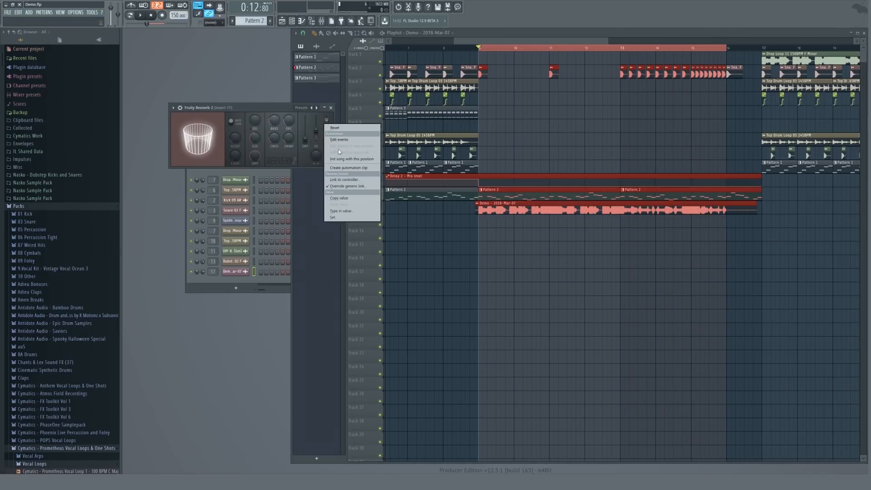
{"action": "left_click", "coordinate": [349, 168]}
{"action": "right_click", "coordinate": [307, 141]}
{"action": "left_click", "coordinate": [333, 182]}
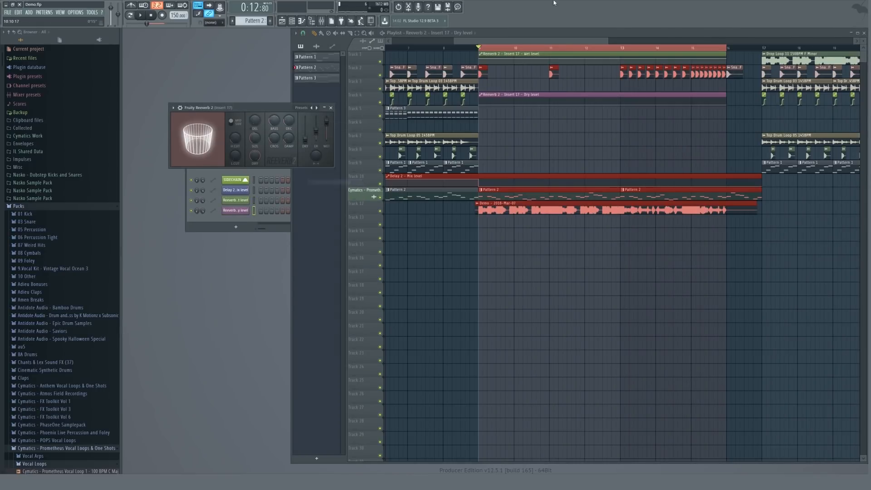
Shape the wet and dry level automation curves across the build-up and play it.
{"action": "left_click_drag", "start_coordinate": [602, 58], "coordinate": [599, 63]}
{"action": "left_click_drag", "start_coordinate": [717, 107], "coordinate": [726, 97]}
{"action": "key", "text": "space"}
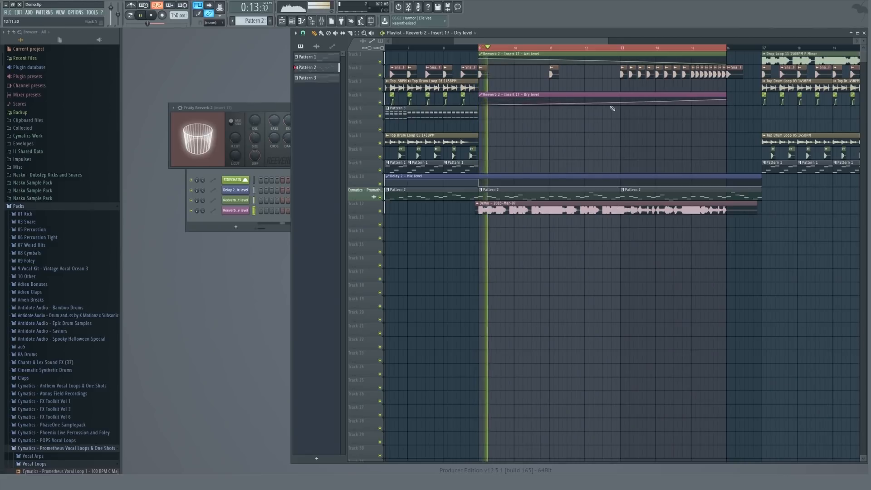
Add Fruity Filter to the third effect slot of insert 17.
{"action": "left_click", "coordinate": [248, 114]}
{"action": "key", "text": "Escape"}
{"action": "scroll", "coordinate": [235, 165], "scroll_direction": "up", "scroll_amount": 2}
{"action": "scroll", "coordinate": [235, 165], "scroll_direction": "down", "scroll_amount": 1}
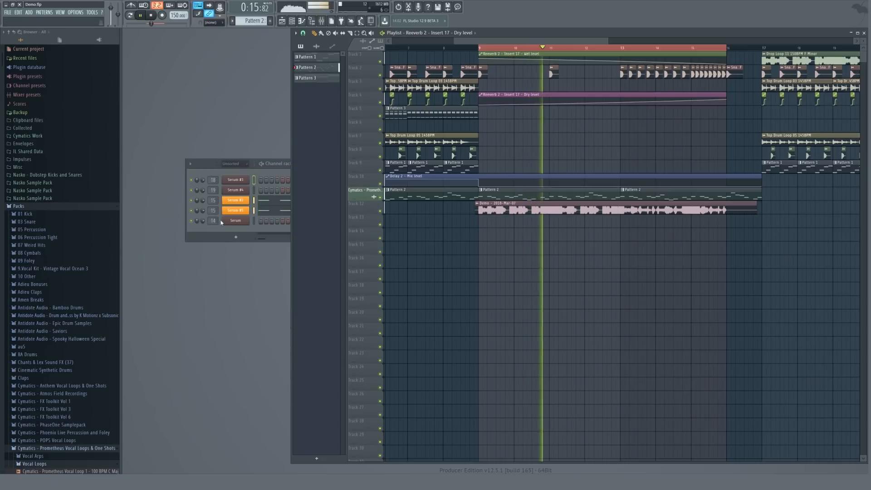
{"action": "key", "text": "F9"}
{"action": "left_click", "coordinate": [569, 202]}
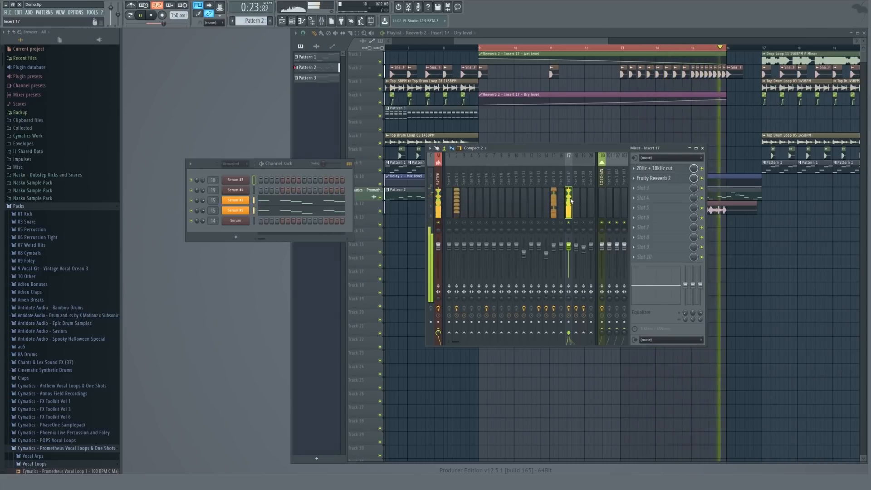
{"action": "left_click", "coordinate": [652, 189]}
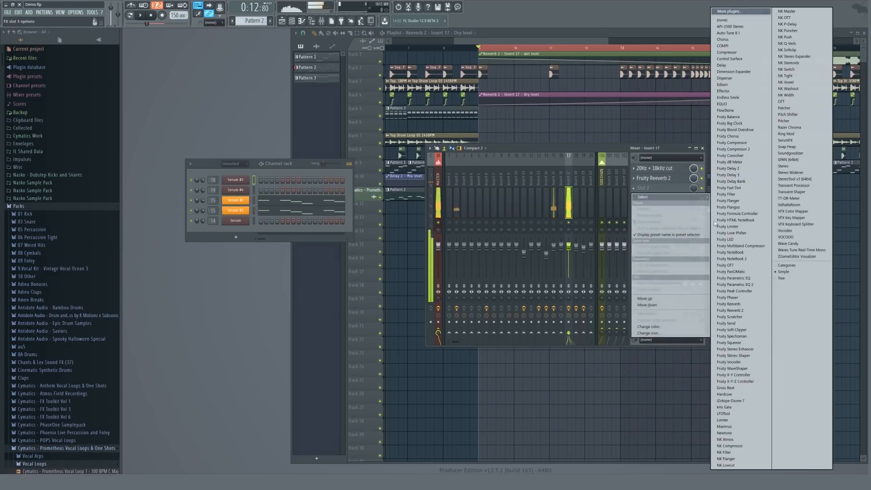
{"action": "left_click", "coordinate": [736, 195]}
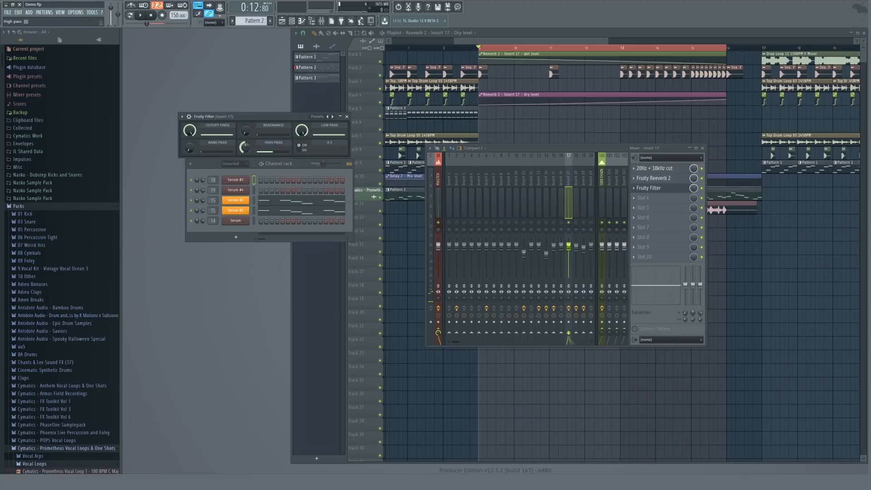
Adjust the Fruity Filter cutoff frequency while playing the build-up.
{"action": "key", "text": "space"}
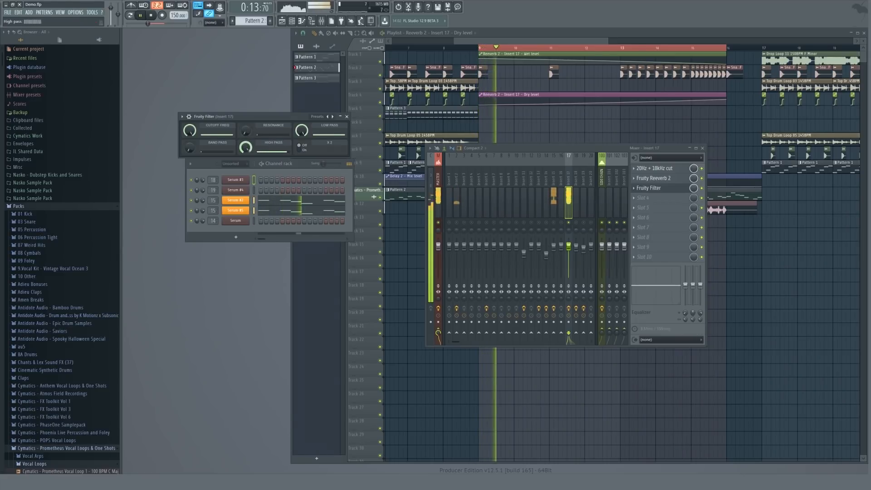
{"action": "key", "text": "space"}
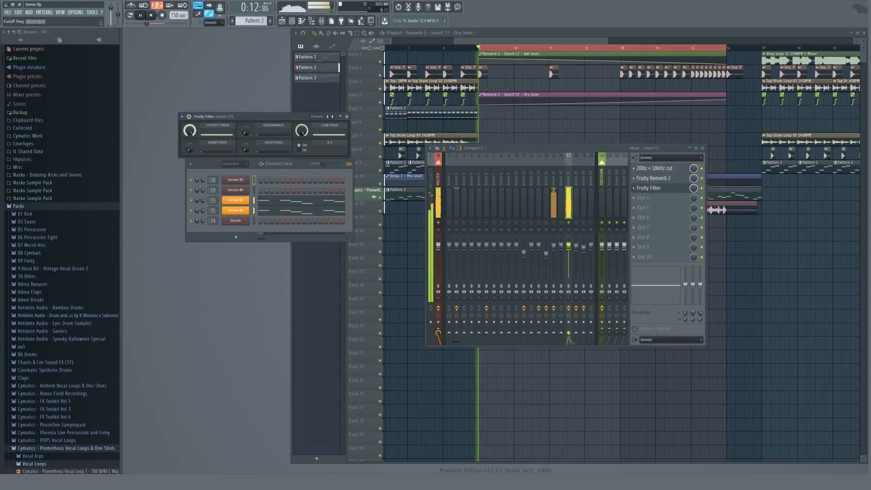
{"action": "left_click_drag", "start_coordinate": [190, 131], "coordinate": [189, 115]}
{"action": "key", "text": "space"}
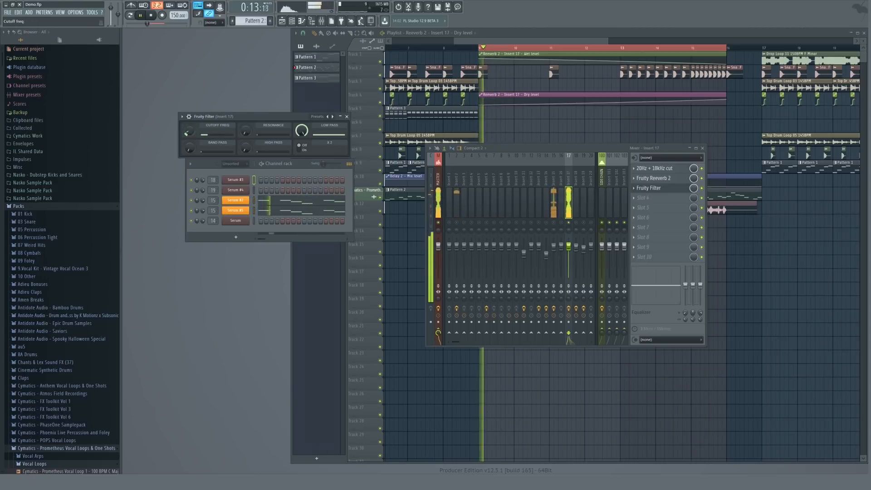
Create an automation clip for the filter's cutoff frequency over the build-up and preview it.
{"action": "right_click", "coordinate": [196, 133]}
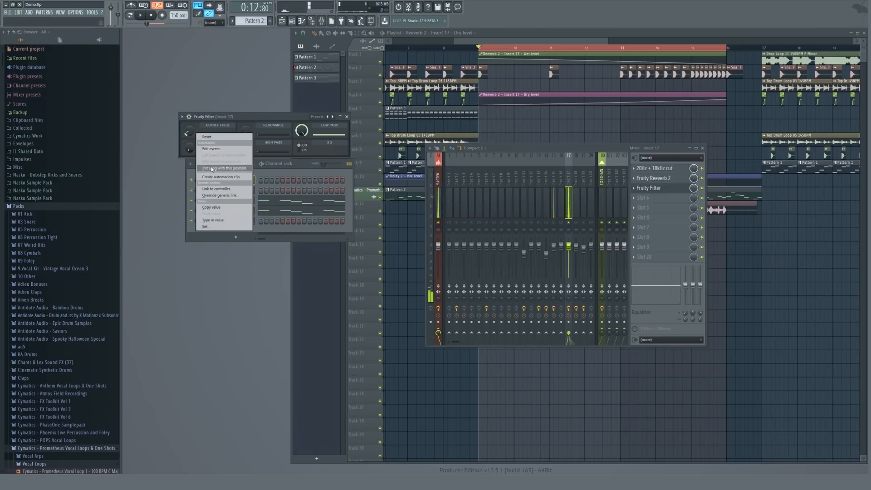
{"action": "left_click", "coordinate": [218, 178]}
{"action": "left_click", "coordinate": [346, 116]}
{"action": "key", "text": "F9"}
{"action": "left_click", "coordinate": [559, 125]}
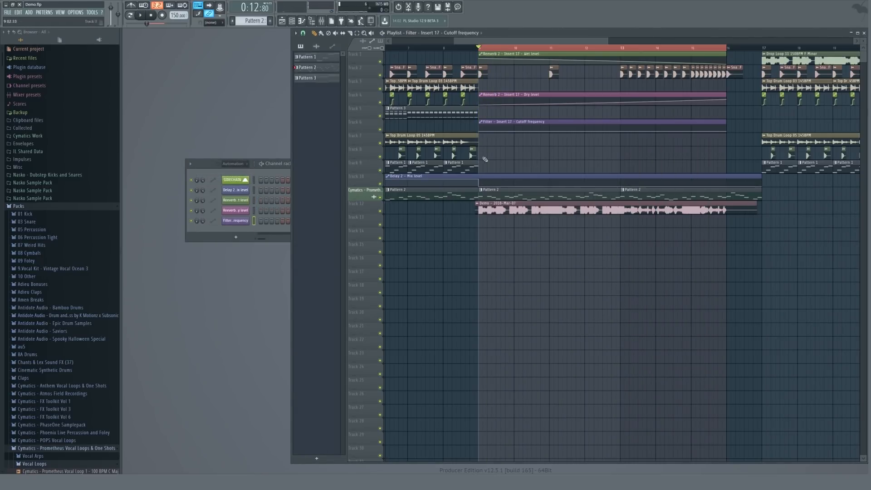
{"action": "key", "text": "space"}
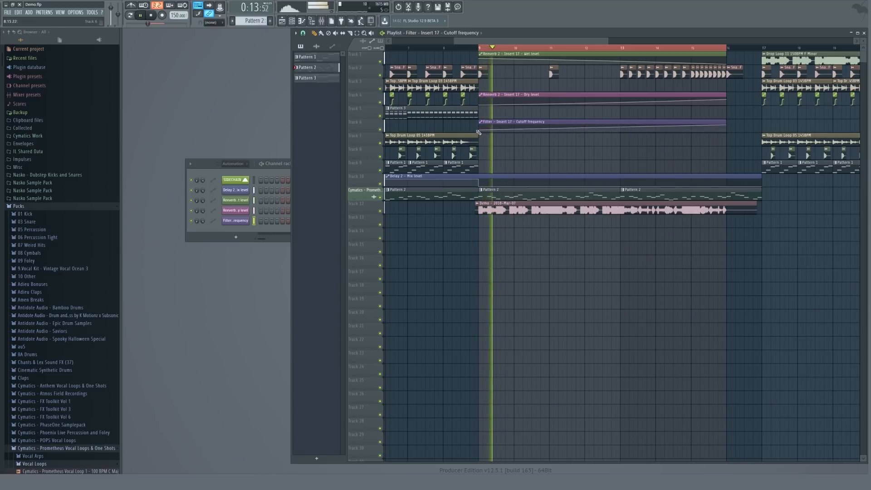
{"action": "scroll", "coordinate": [234, 168], "scroll_direction": "up", "scroll_amount": 2}
{"action": "key", "text": "space"}
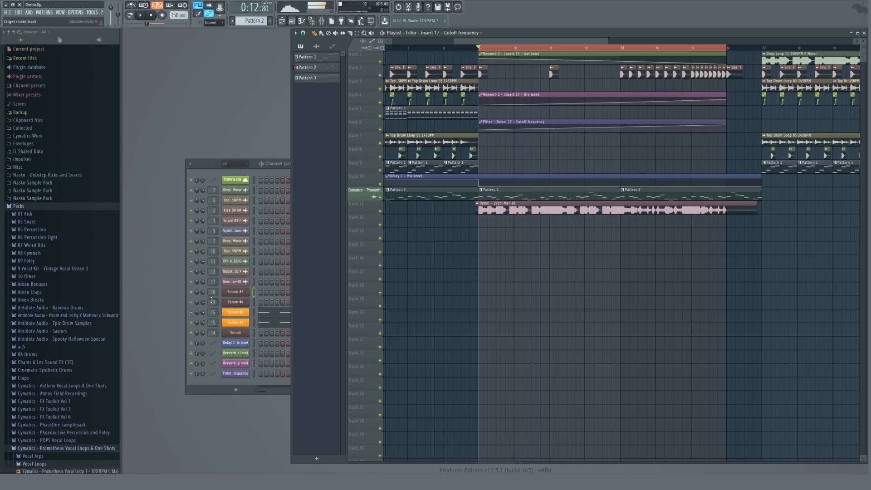
Create an automation clip for insert 17's volume fader.
{"action": "double_click", "coordinate": [213, 313]}
{"action": "right_click", "coordinate": [557, 253]}
{"action": "left_click", "coordinate": [570, 203]}
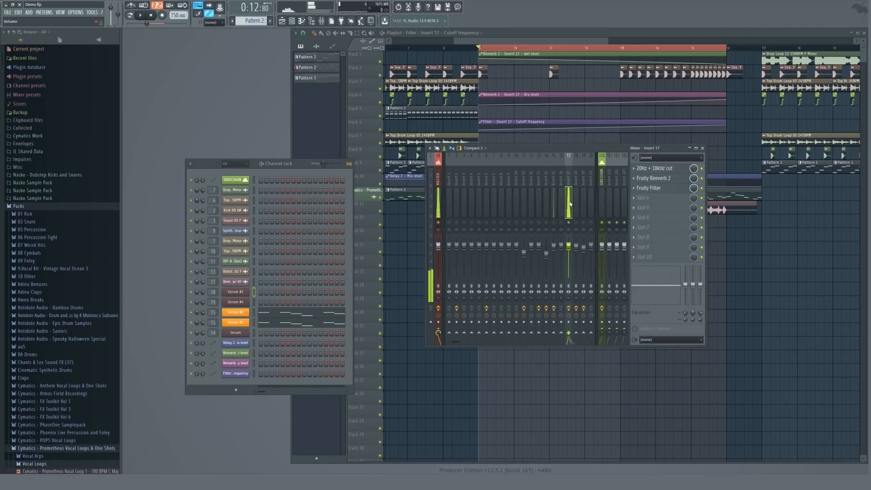
{"action": "right_click", "coordinate": [573, 250]}
{"action": "left_click", "coordinate": [590, 270]}
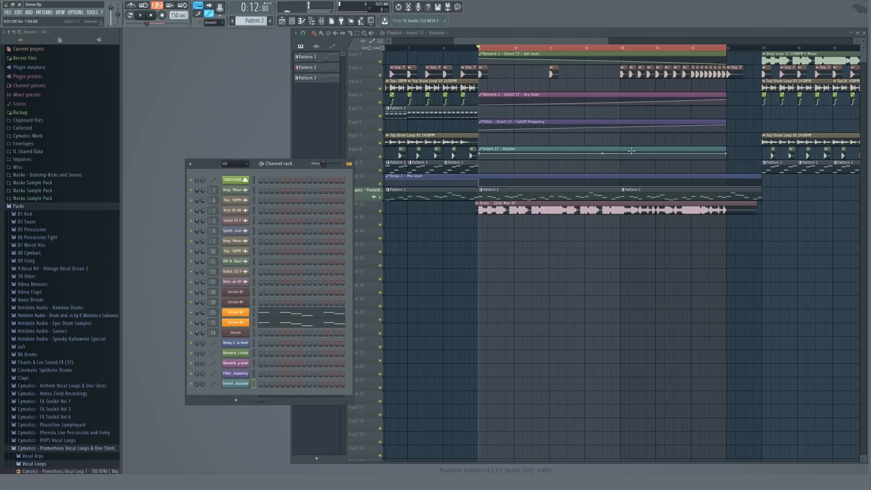
Adjust the start point of insert 17's volume automation clip and preview the build-up.
{"action": "left_click_drag", "start_coordinate": [479, 153], "coordinate": [480, 157]}
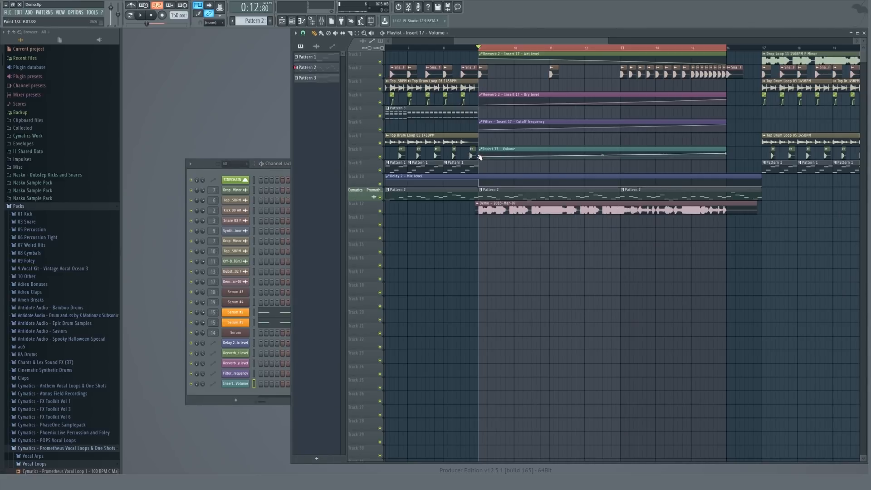
{"action": "double_click", "coordinate": [216, 312]}
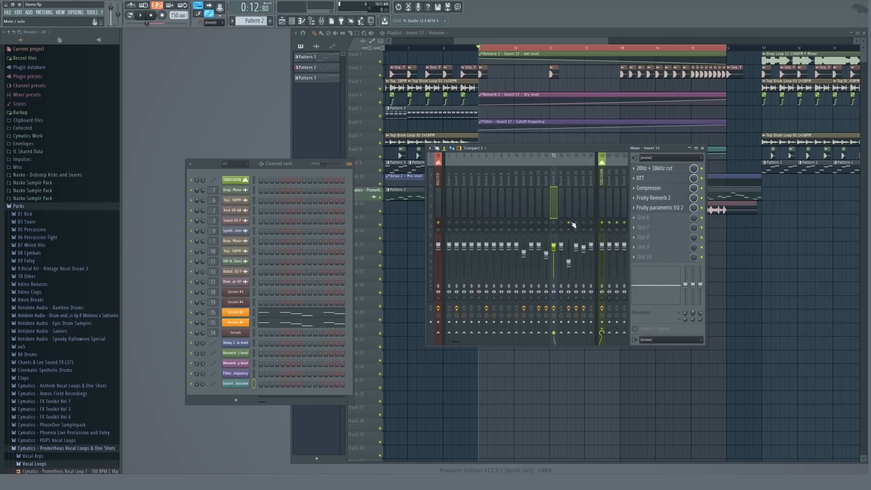
{"action": "key", "text": "F9"}
{"action": "key", "text": "space"}
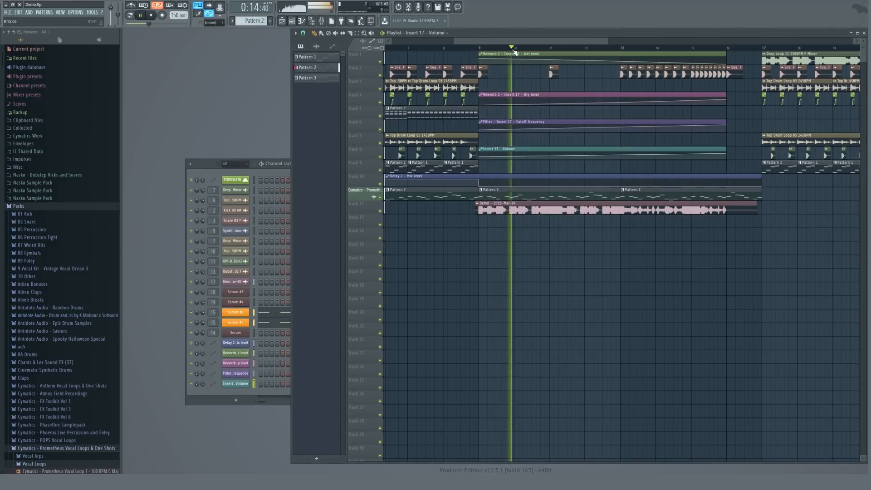
Add Fruity Filter to the next empty effect slot of insert 15.
{"action": "scroll", "coordinate": [517, 50], "scroll_direction": "down", "scroll_amount": 4}
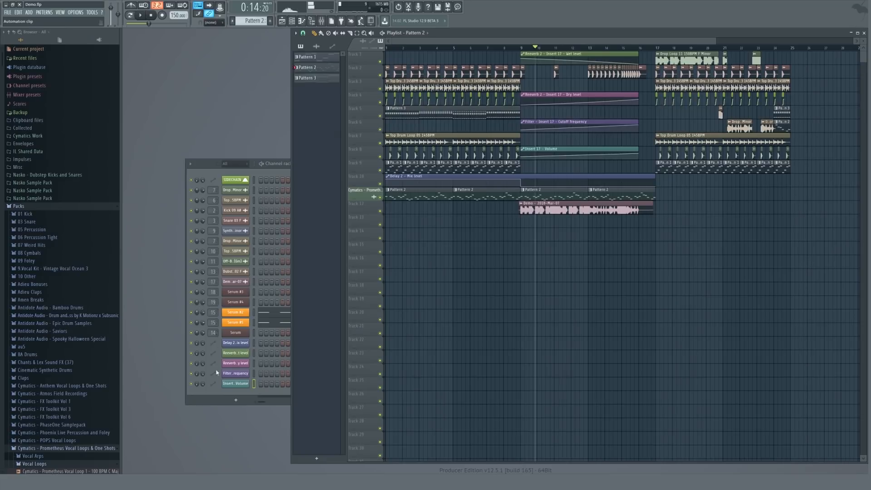
{"action": "double_click", "coordinate": [215, 322]}
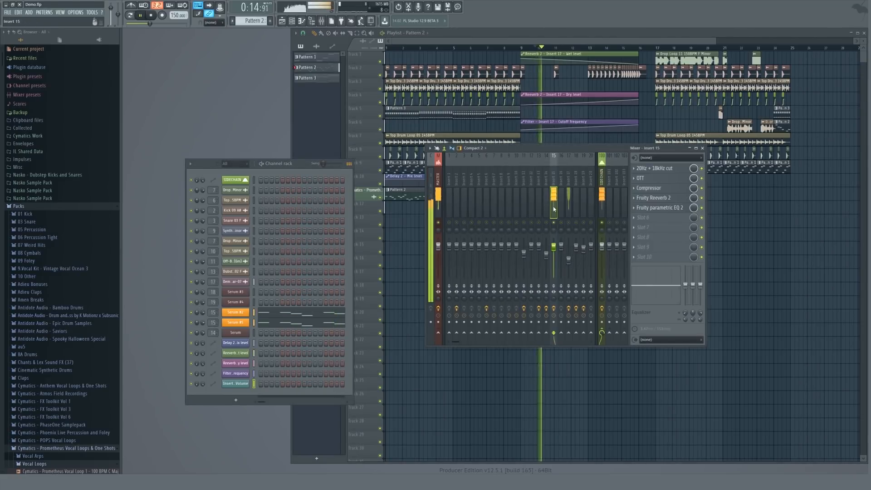
{"action": "key", "text": "space"}
{"action": "left_click", "coordinate": [644, 217]}
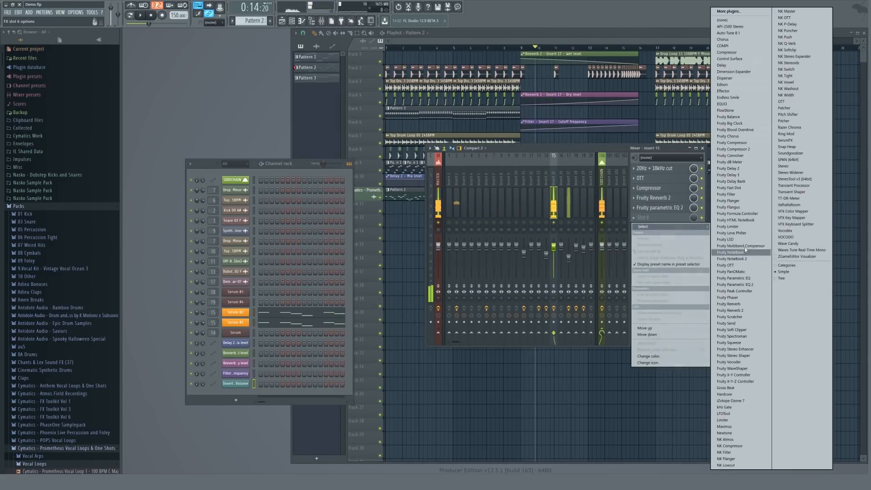
{"action": "left_click", "coordinate": [732, 198]}
{"action": "key", "text": "space"}
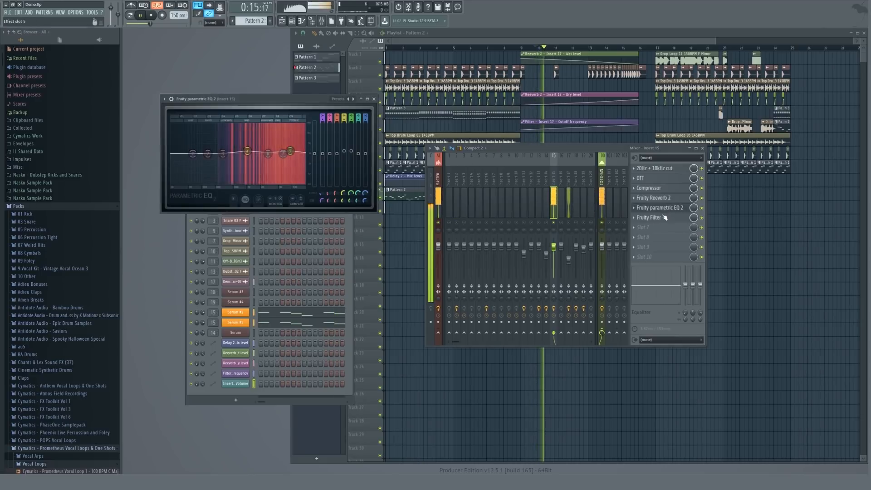
{"action": "key", "text": "space"}
{"action": "left_click", "coordinate": [226, 97]}
{"action": "key", "text": "Escape"}
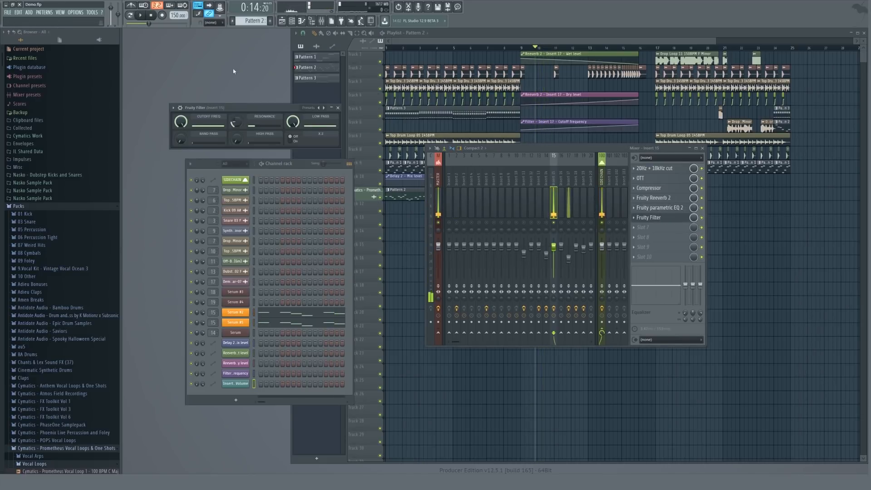
Create an automation clip for insert 15's Fruity Filter cutoff frequency.
{"action": "key", "text": "space"}
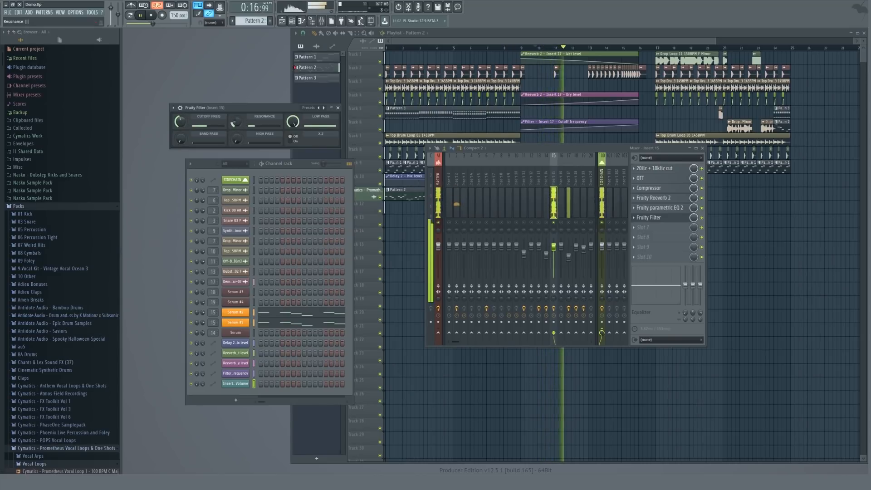
{"action": "key", "text": "space"}
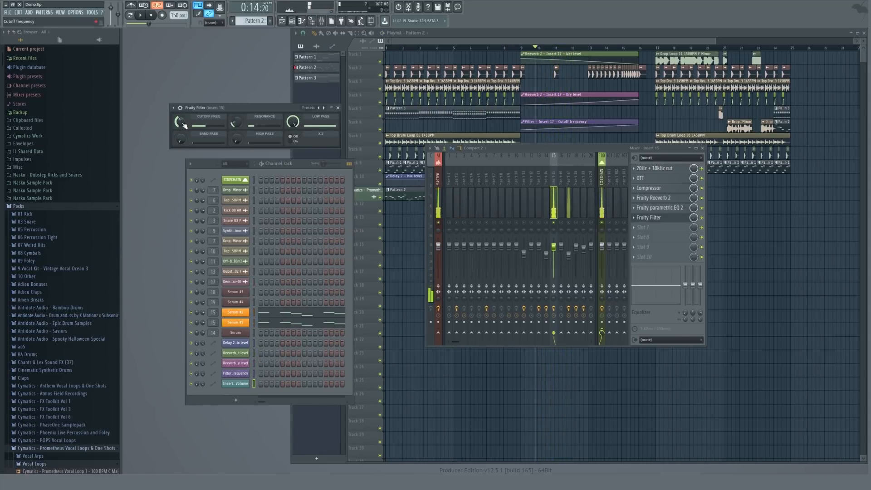
{"action": "key", "text": "space"}
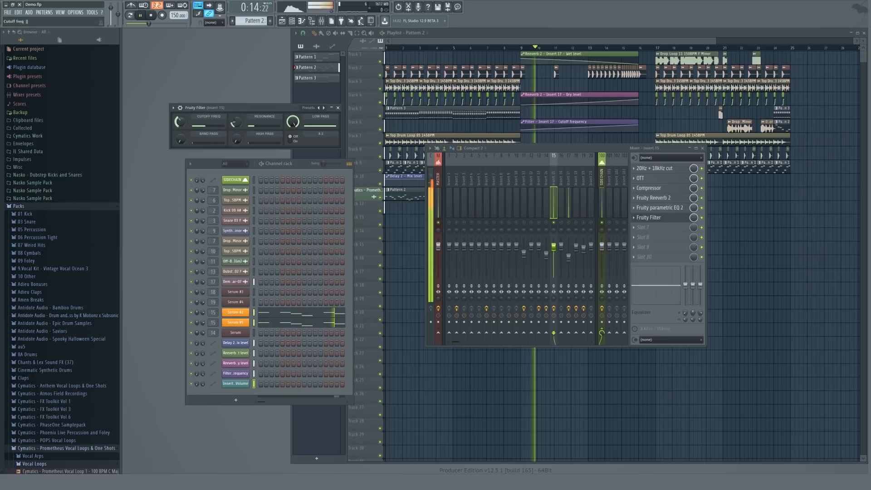
{"action": "right_click", "coordinate": [180, 121]}
{"action": "left_click", "coordinate": [200, 165]}
{"action": "left_click", "coordinate": [601, 37]}
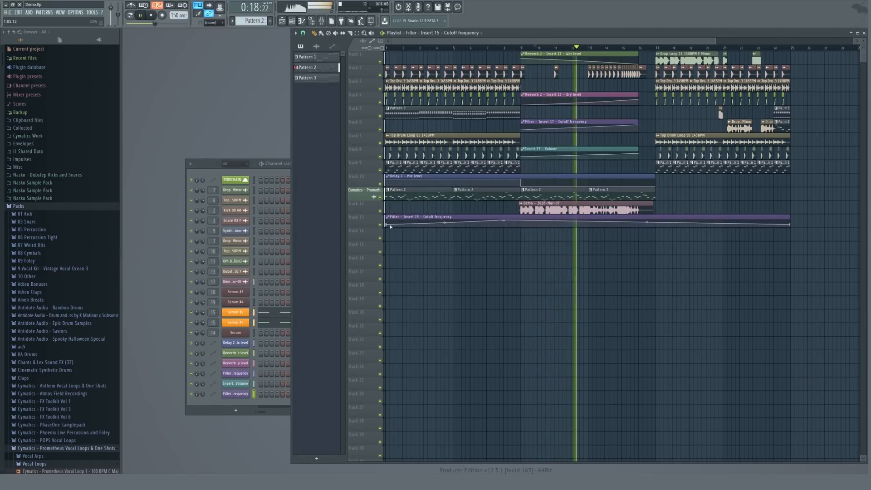
Add and adjust points on the insert 15 cutoff automation clip across the build-up.
{"action": "left_click", "coordinate": [498, 48]}
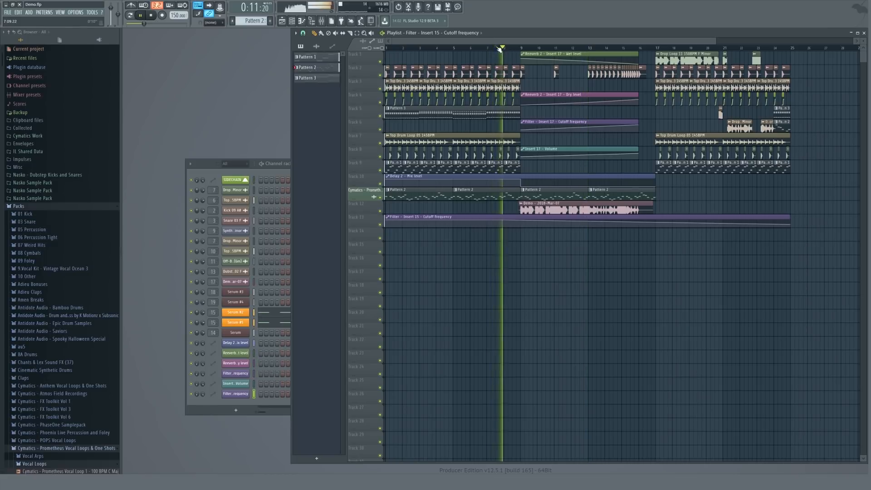
{"action": "right_click", "coordinate": [520, 221]}
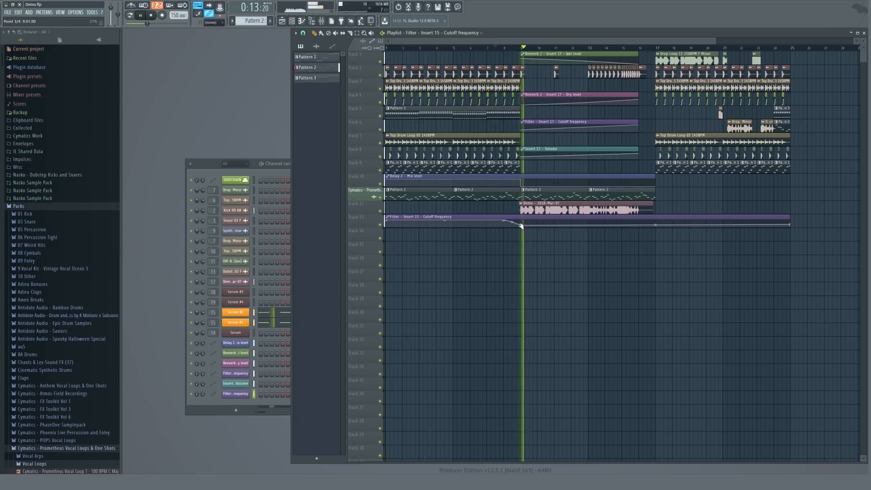
{"action": "right_click", "coordinate": [639, 213]}
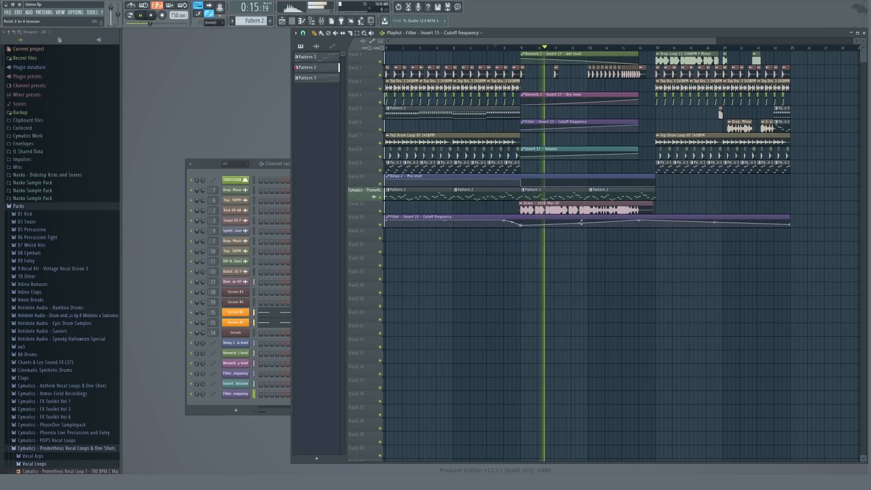
{"action": "right_click", "coordinate": [790, 225]}
{"action": "left_click", "coordinate": [802, 235]}
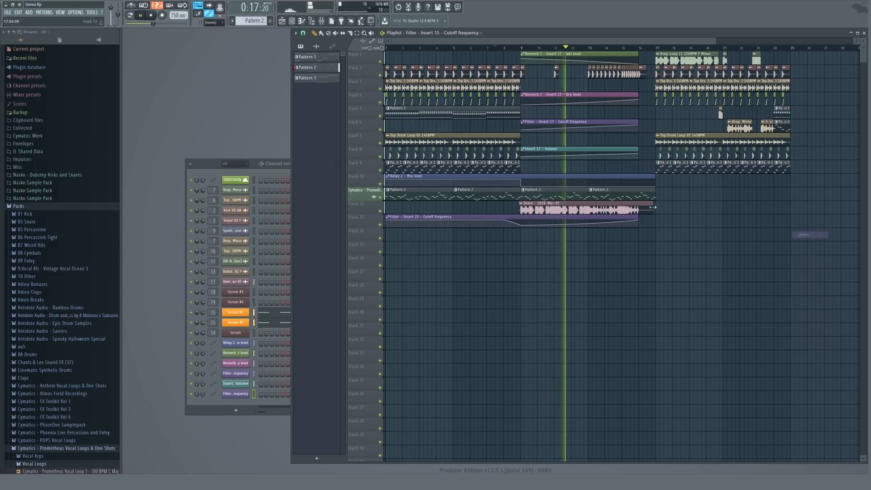
Shorten the second Pattern 2 clip on track 11 so it ends earlier in the build-up.
{"action": "scroll", "coordinate": [630, 191], "scroll_direction": "up", "scroll_amount": 5}
{"action": "scroll", "coordinate": [630, 191], "scroll_direction": "up", "scroll_amount": 1}
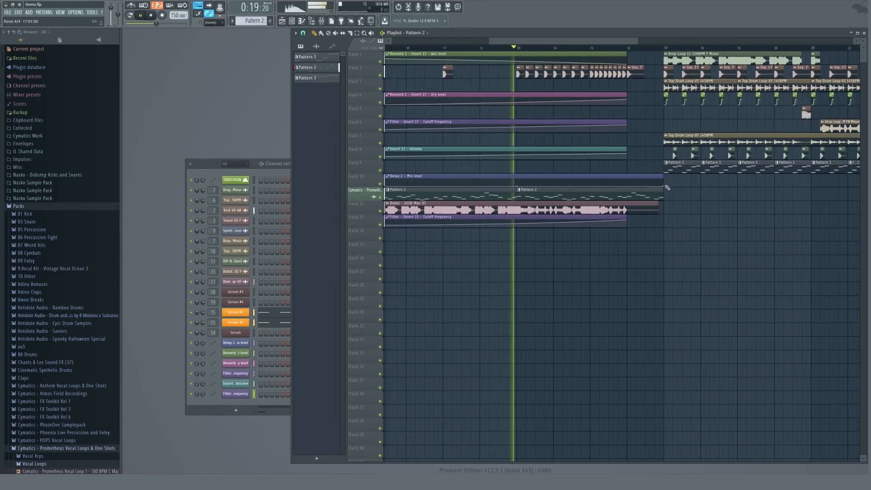
{"action": "key", "text": "space"}
{"action": "left_click_drag", "start_coordinate": [663, 190], "coordinate": [562, 186]}
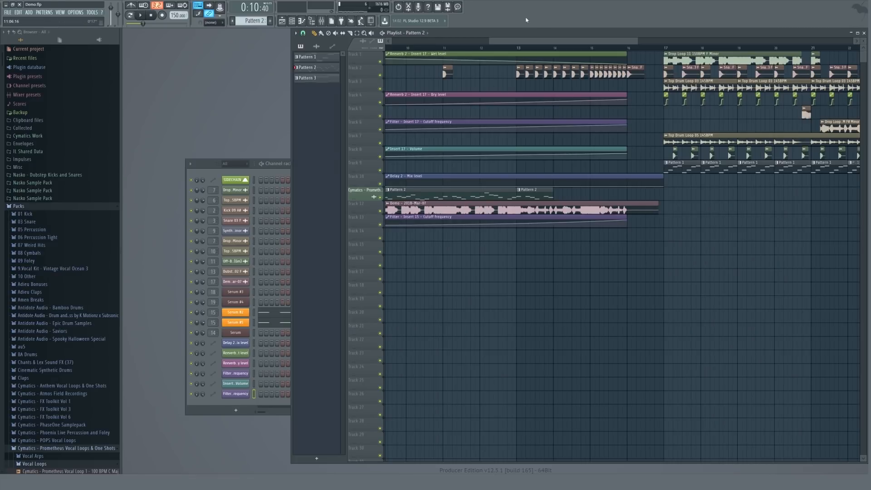
Place a row of short Pattern 2 clips along track 11 through the build-up.
{"action": "scroll", "coordinate": [564, 174], "scroll_direction": "up", "scroll_amount": 3}
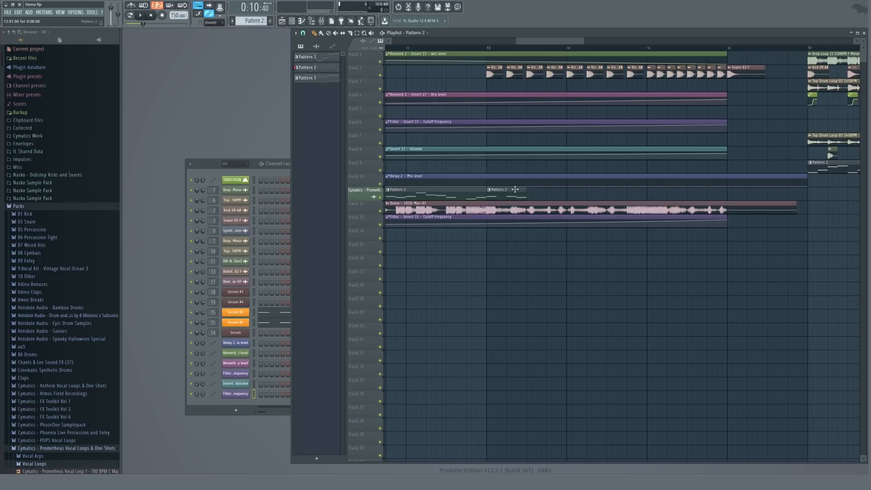
{"action": "left_click", "coordinate": [484, 46]}
{"action": "key", "text": "space"}
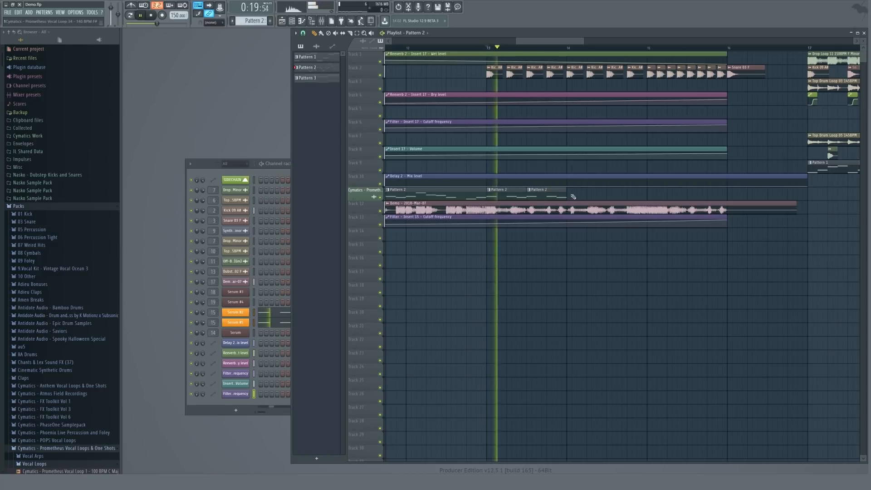
{"action": "left_click", "coordinate": [610, 196]}
{"action": "left_click", "coordinate": [610, 196]}
{"action": "left_click", "coordinate": [649, 195]}
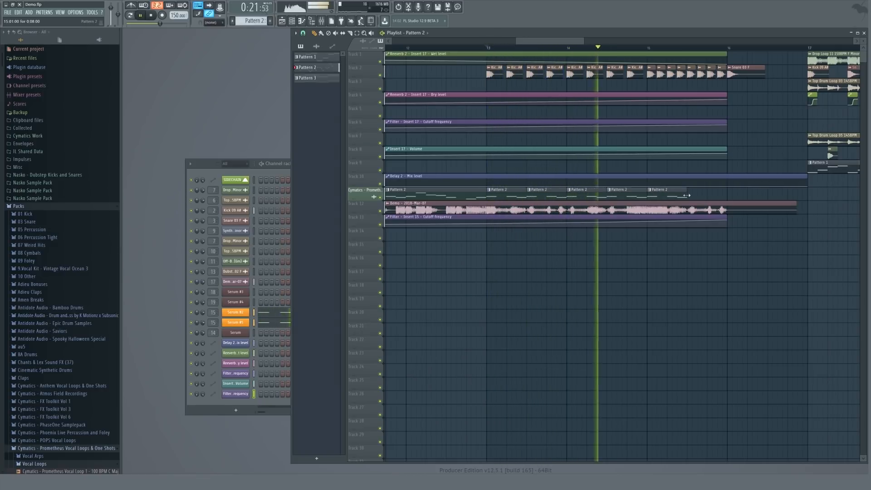
{"action": "left_click", "coordinate": [688, 194]}
{"action": "key", "text": "space"}
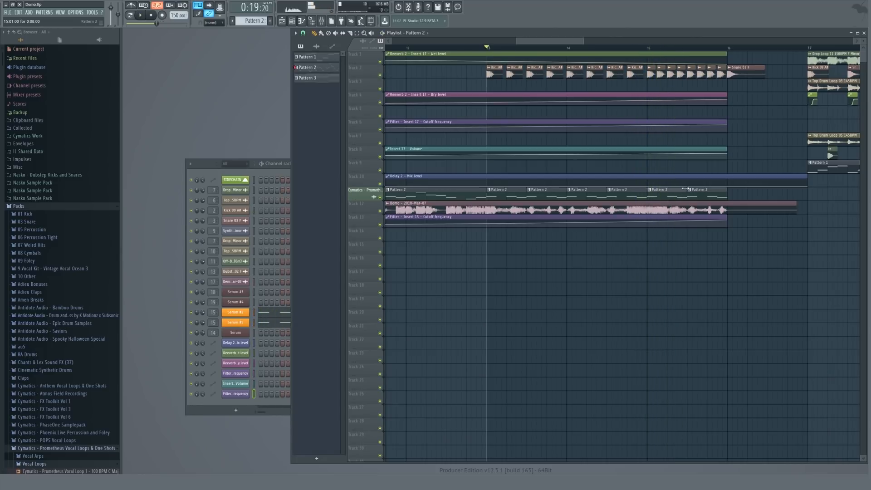
{"action": "left_click", "coordinate": [659, 195]}
Delete the last Pattern 2 clip, then select the final clips and duplicate them.
{"action": "scroll", "coordinate": [644, 191], "scroll_direction": "up", "scroll_amount": 3}
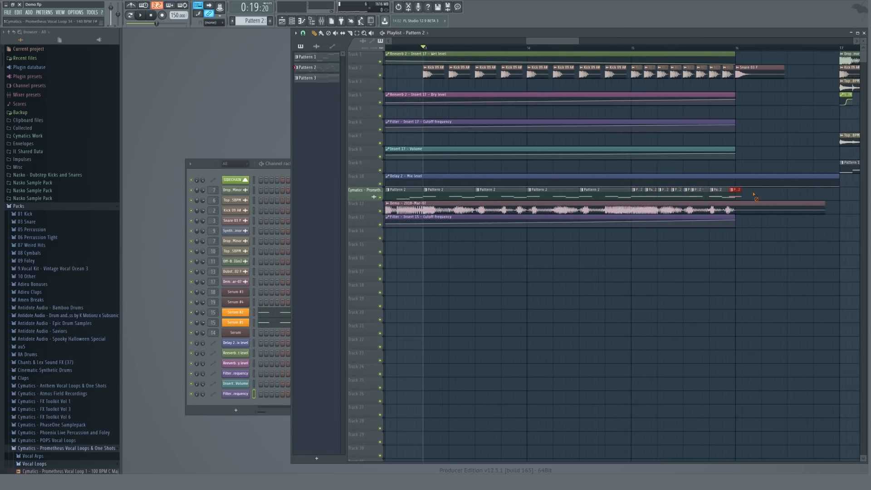
{"action": "right_click", "coordinate": [735, 194]}
{"action": "left_click_drag", "start_coordinate": [690, 193], "coordinate": [636, 196]}
{"action": "key", "text": "ctrl+b"}
{"action": "key", "text": "space"}
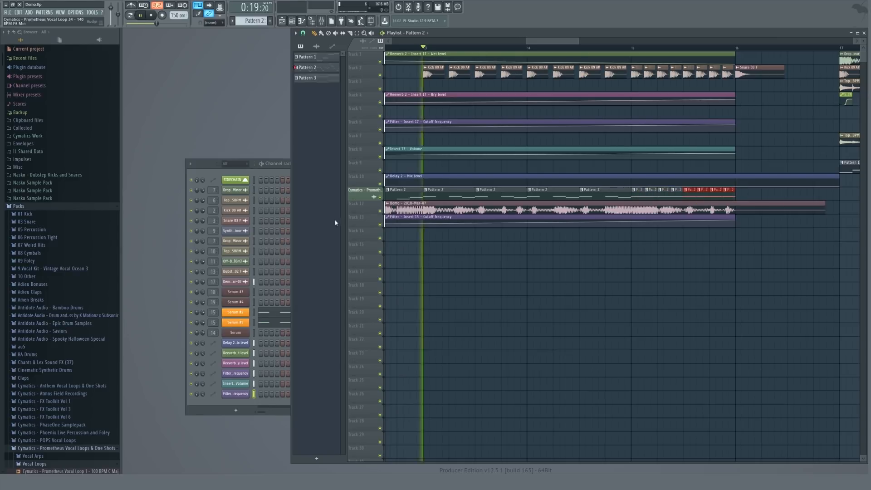
Set Serum #2's upward pitch bend range to 7 semitones and raise its pitch bend wheel.
{"action": "key", "text": "F9"}
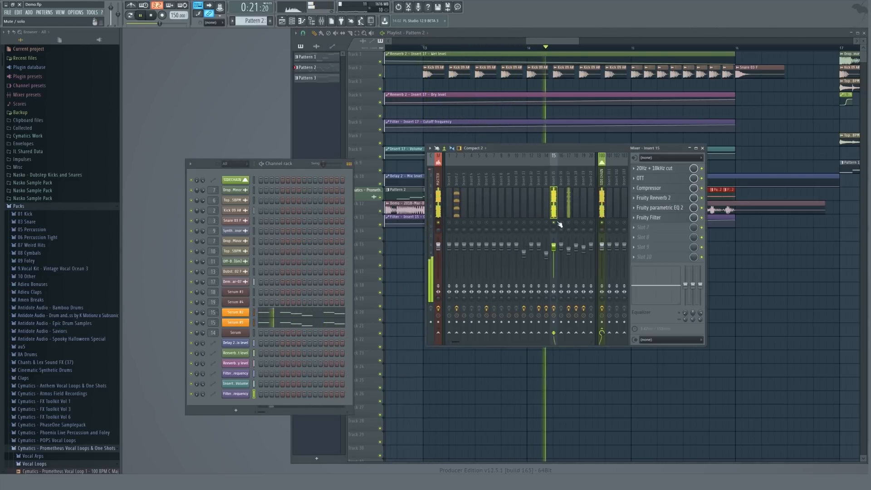
{"action": "key", "text": "space"}
{"action": "key", "text": "F9"}
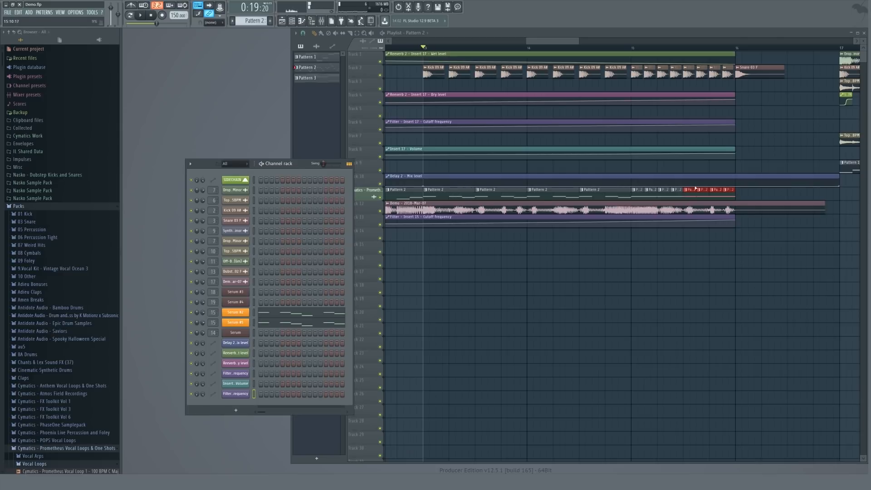
{"action": "scroll", "coordinate": [696, 188], "scroll_direction": "down", "scroll_amount": 3}
{"action": "double_click", "coordinate": [217, 321]}
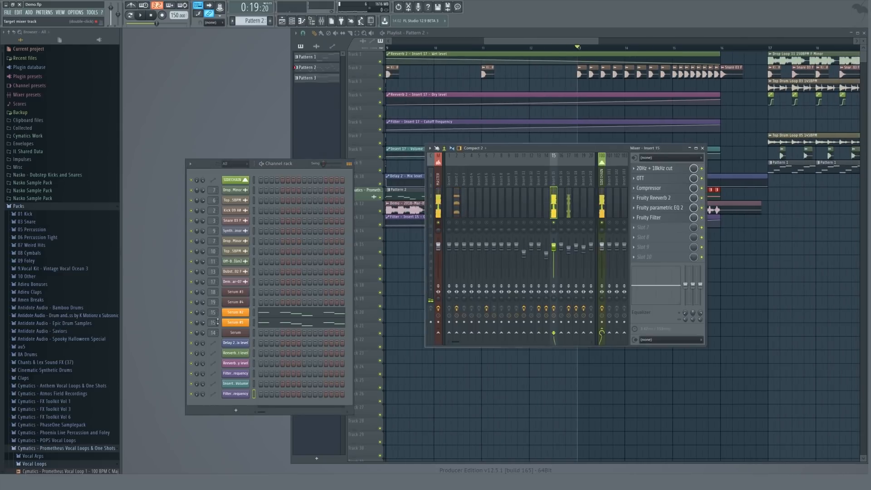
{"action": "left_click", "coordinate": [244, 314]}
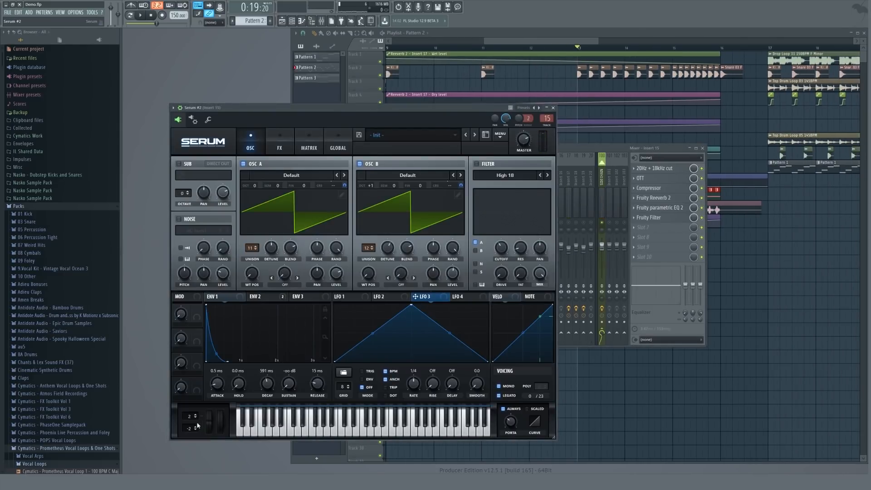
{"action": "scroll", "coordinate": [194, 416], "scroll_direction": "up", "scroll_amount": 1}
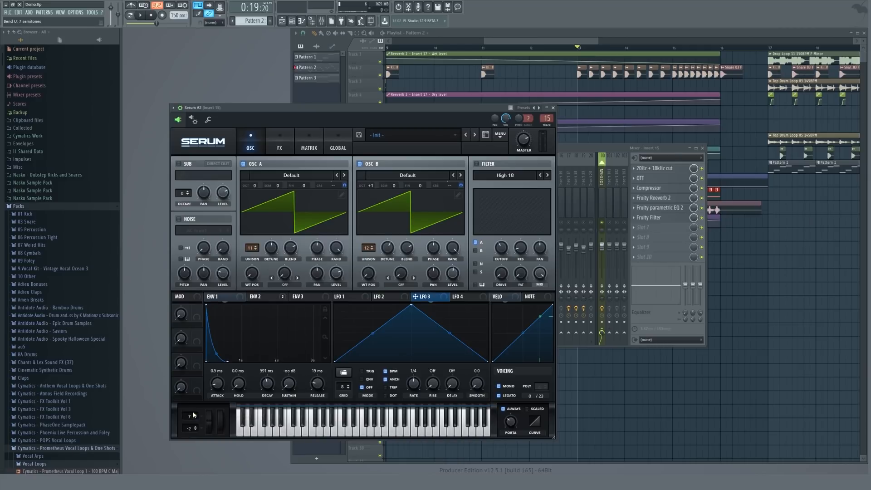
{"action": "left_click_drag", "start_coordinate": [215, 421], "coordinate": [214, 390]}
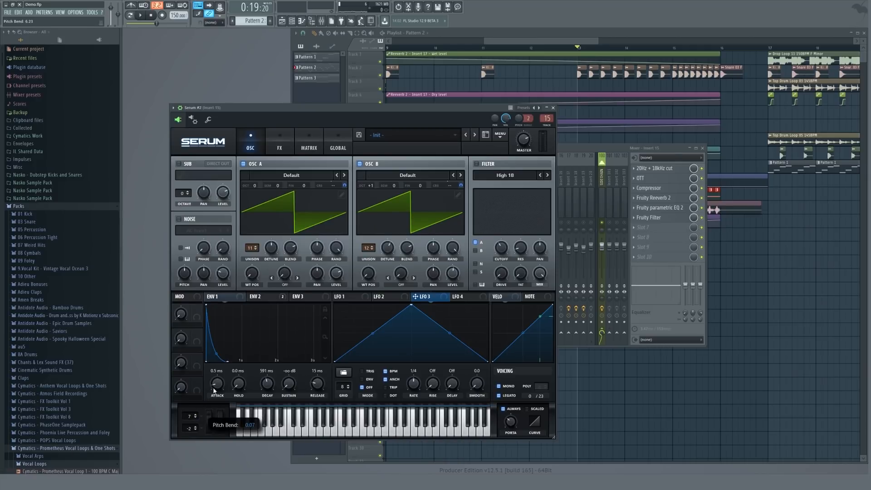
{"action": "left_click", "coordinate": [553, 107]}
Select the build-up's time range and create an automation clip for Serum #2's pitch bend.
{"action": "left_click", "coordinate": [601, 46]}
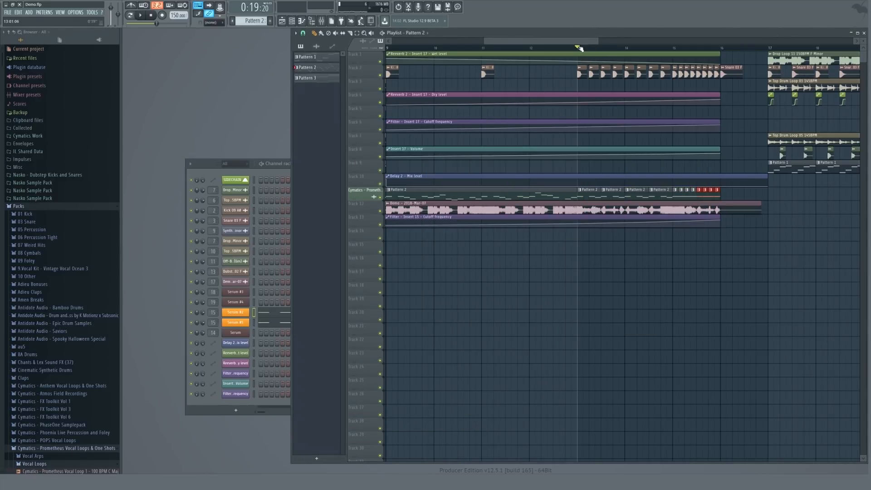
{"action": "left_click_drag", "start_coordinate": [579, 47], "coordinate": [721, 54]}
{"action": "left_click", "coordinate": [243, 316]}
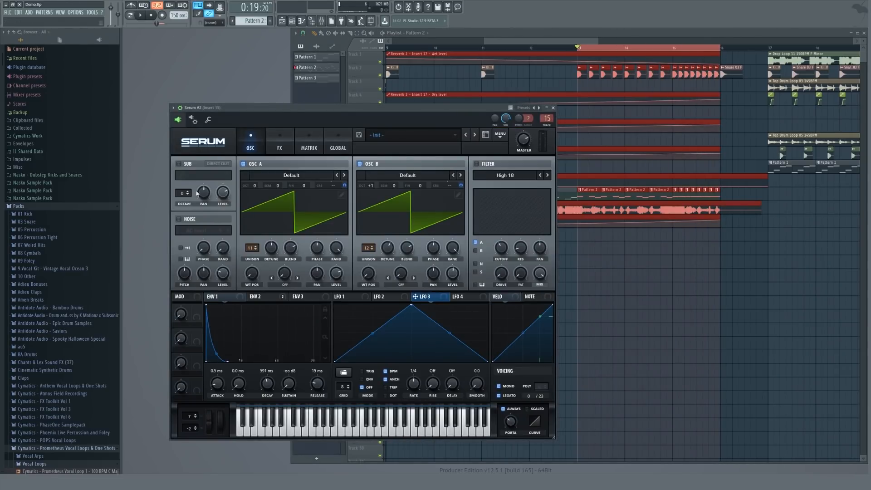
{"action": "right_click", "coordinate": [220, 13]}
{"action": "left_click", "coordinate": [241, 55]}
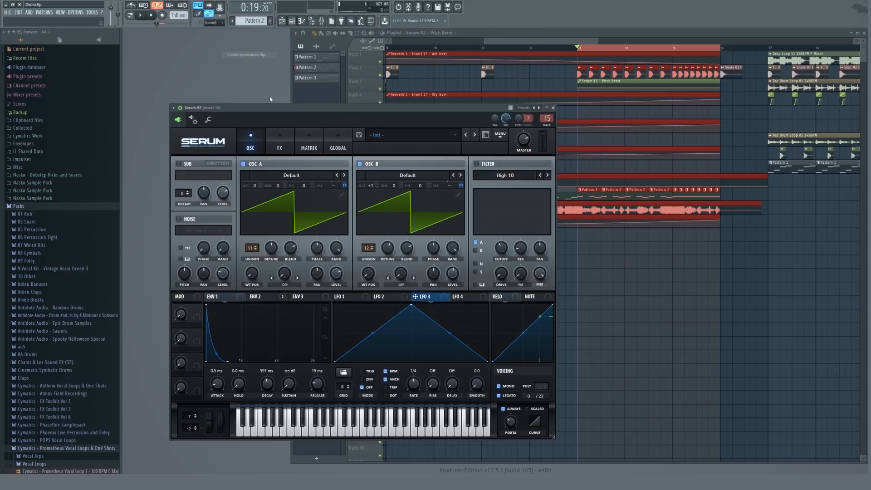
Raise Serum #5's pitch bend wheel and create an automation clip for its pitch bend over the build-up.
{"action": "left_click", "coordinate": [237, 325]}
{"action": "left_click_drag", "start_coordinate": [200, 425], "coordinate": [202, 416]}
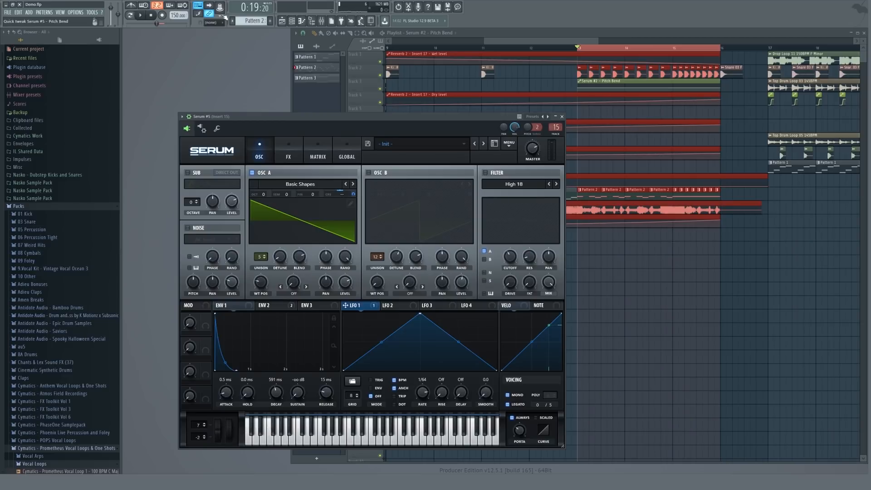
{"action": "left_click", "coordinate": [219, 9]}
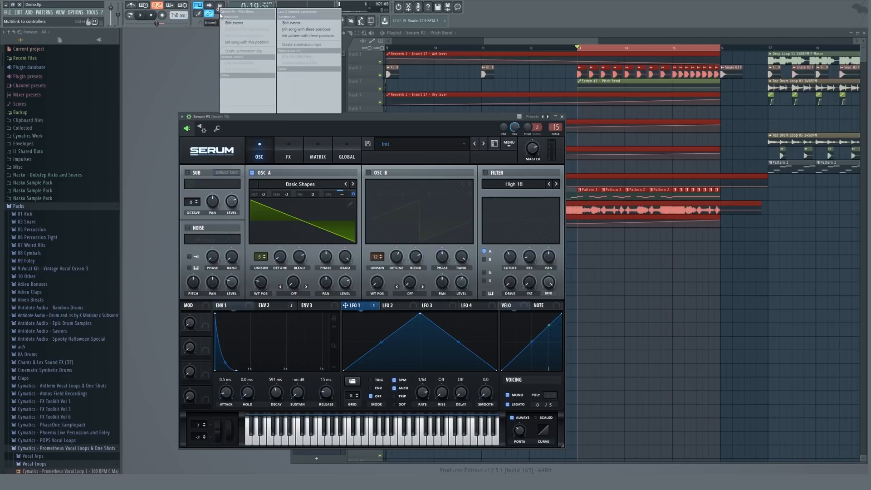
{"action": "left_click", "coordinate": [247, 50]}
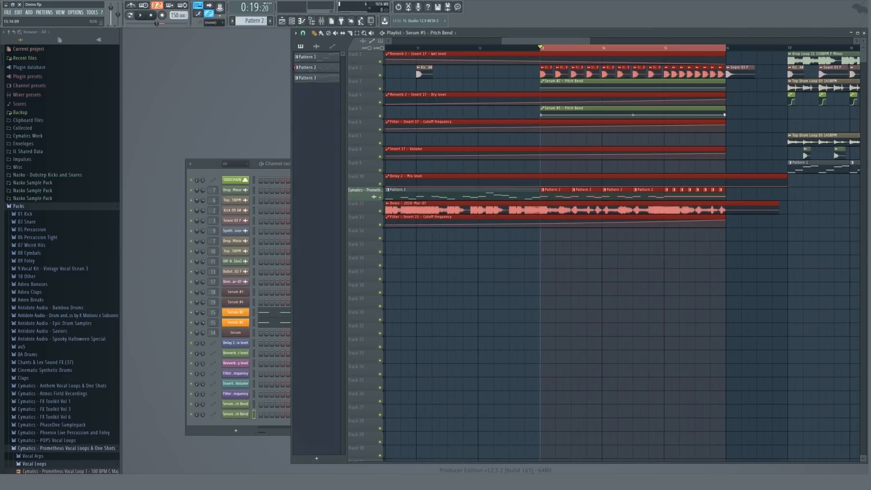
Shape the Serum #2 and Serum #5 pitch bend automation clips by raising the end point and setting the points' curve modes.
{"action": "left_click_drag", "start_coordinate": [726, 115], "coordinate": [727, 79]}
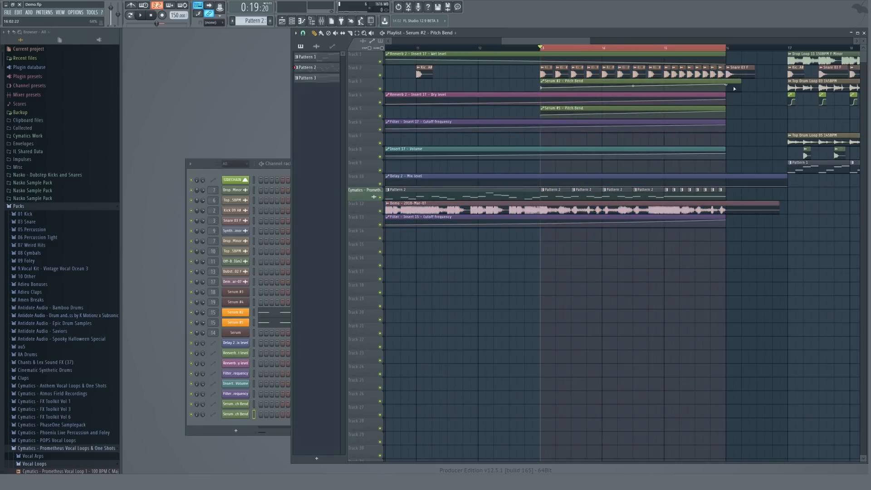
{"action": "right_click", "coordinate": [542, 86]}
{"action": "left_click", "coordinate": [557, 196]}
{"action": "right_click", "coordinate": [726, 88]}
{"action": "left_click", "coordinate": [743, 210]}
{"action": "right_click", "coordinate": [728, 88]}
{"action": "left_click", "coordinate": [745, 204]}
{"action": "right_click", "coordinate": [727, 117]}
{"action": "left_click", "coordinate": [744, 233]}
Play back the build-up into the drop to review the pitch bend transition.
{"action": "key", "text": "space"}
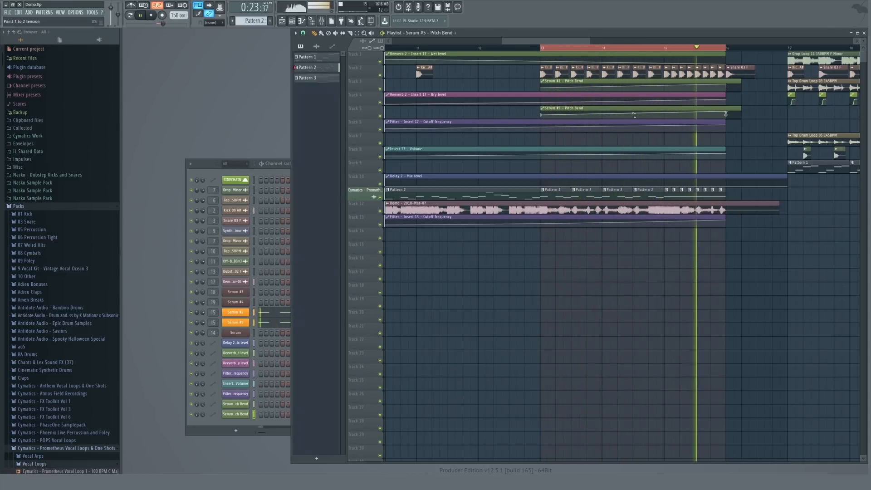
{"action": "scroll", "coordinate": [635, 116], "scroll_direction": "down", "scroll_amount": 5}
{"action": "key", "text": "space"}
{"action": "key", "text": "space"}
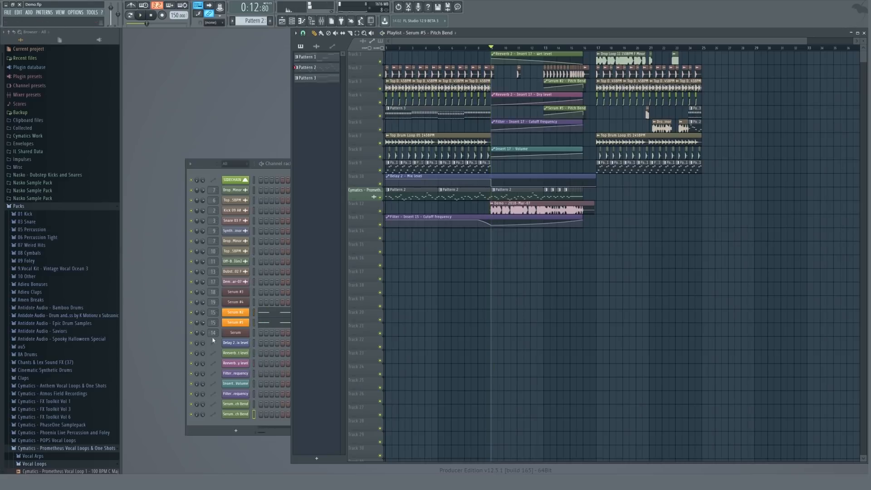
{"action": "double_click", "coordinate": [213, 323]}
{"action": "key", "text": "space"}
{"action": "key", "text": "F9"}
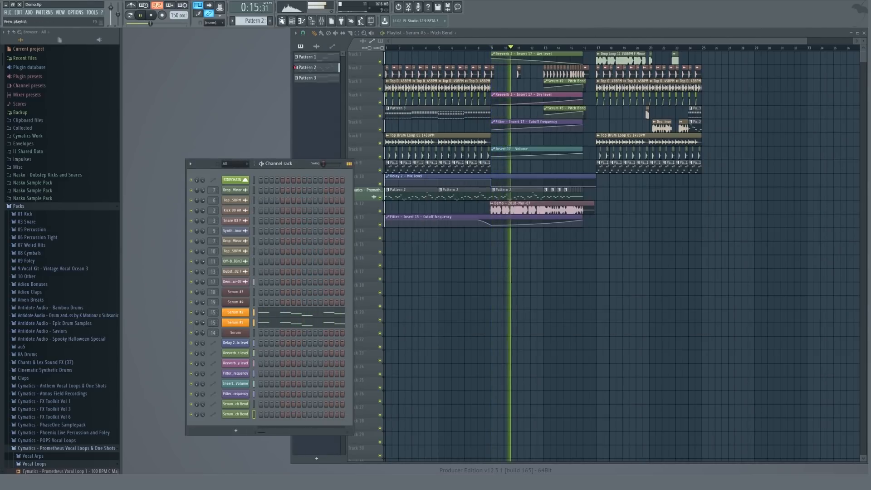
{"action": "key", "text": "F4"}
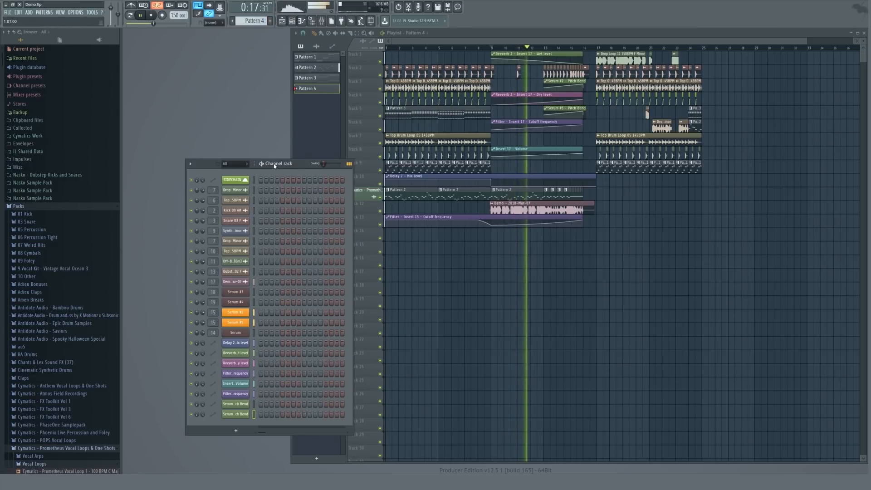
{"action": "key", "text": "space"}
{"action": "left_click", "coordinate": [493, 131]}
{"action": "key", "text": "space"}
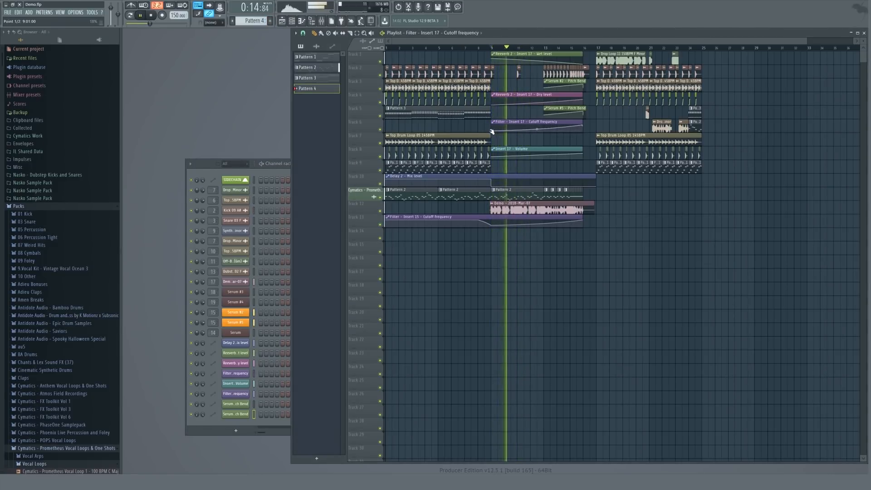
{"action": "key", "text": "space"}
{"action": "left_click", "coordinate": [210, 163]}
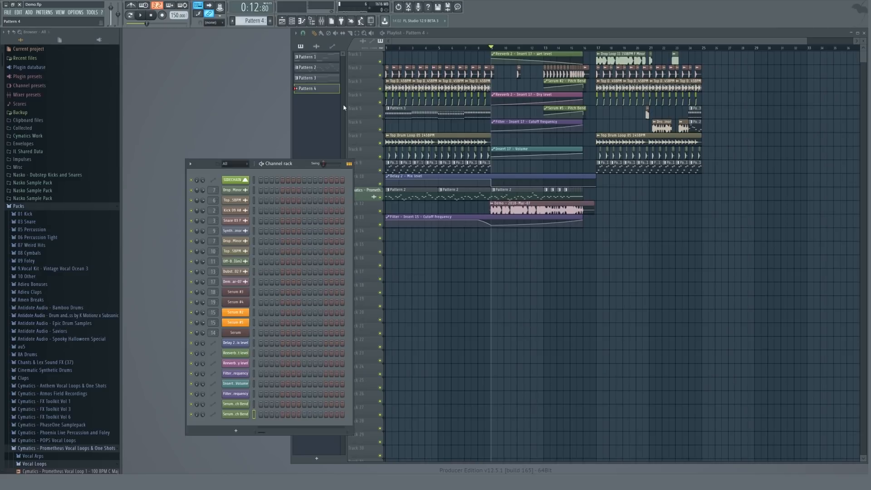
{"action": "left_click", "coordinate": [466, 48]}
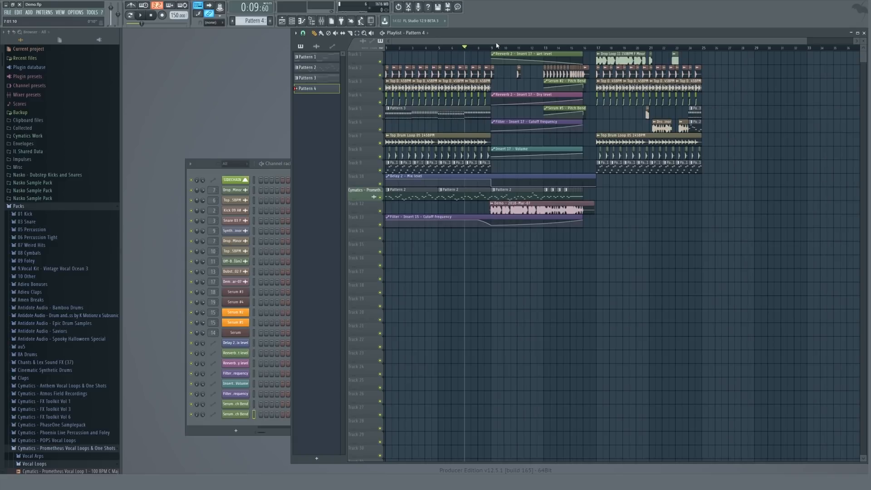
{"action": "left_click", "coordinate": [485, 48]}
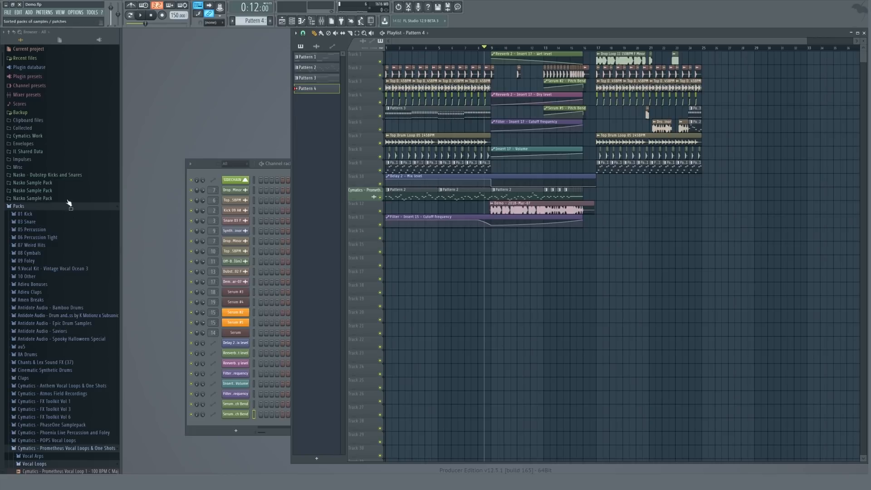
Add the White Noise Up 01 145BPM sample from Cymatics Work's 20 FX Samples to an empty track before the drop.
{"action": "left_click", "coordinate": [27, 136]}
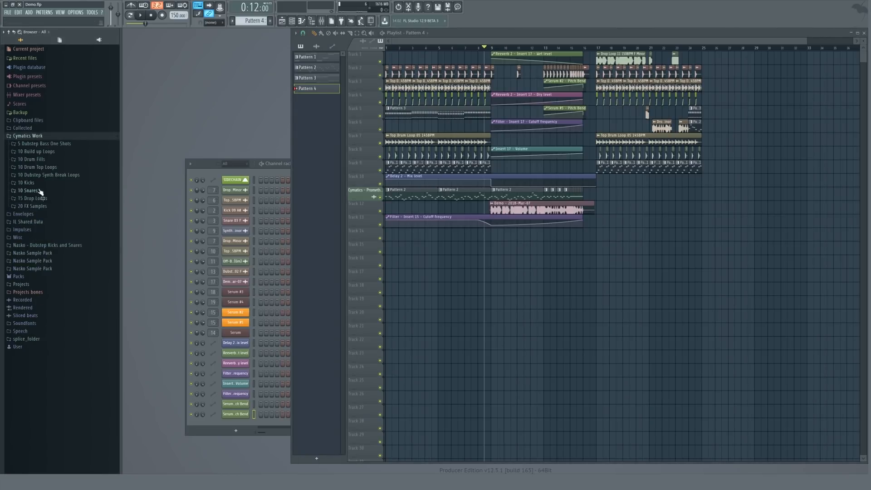
{"action": "left_click", "coordinate": [36, 208]}
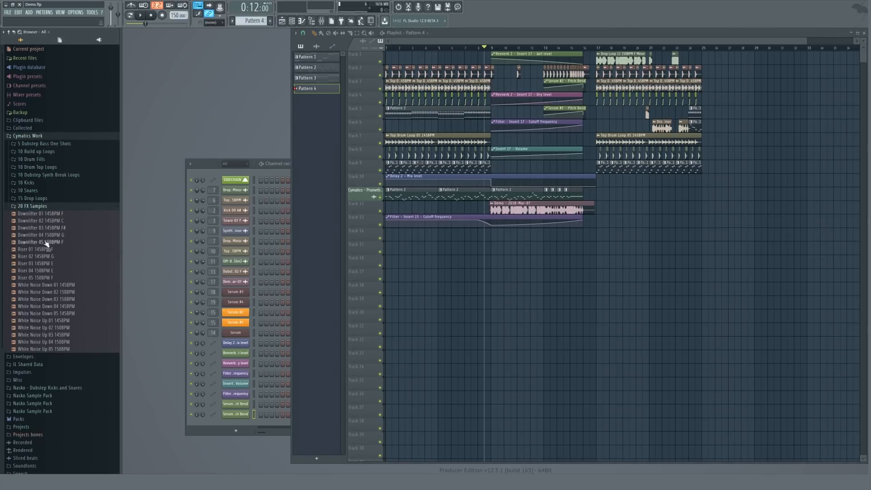
{"action": "left_click", "coordinate": [48, 321]}
{"action": "left_click_drag", "start_coordinate": [46, 325], "coordinate": [411, 238]}
{"action": "key", "text": "space"}
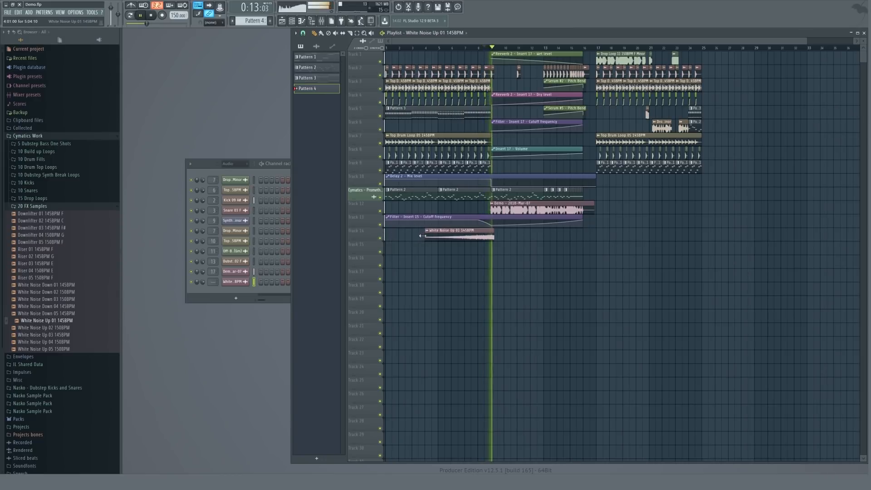
Move the white noise clip down one track and give its sample a fade-in in the sample settings.
{"action": "left_click", "coordinate": [247, 283]}
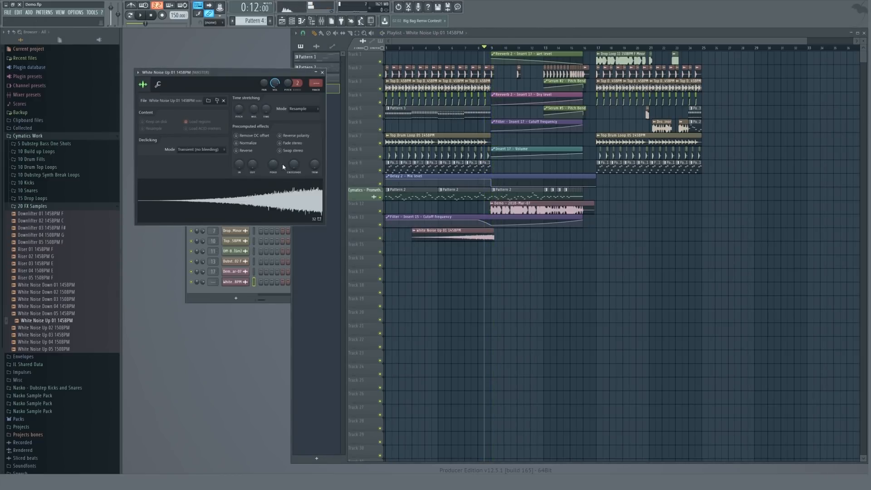
{"action": "left_click", "coordinate": [246, 282]}
{"action": "mouse_move", "coordinate": [441, 237]}
{"action": "left_mouse_down"}
{"action": "mouse_move", "coordinate": [448, 254]}
{"action": "mouse_move", "coordinate": [430, 253]}
{"action": "mouse_move", "coordinate": [441, 254]}
{"action": "left_mouse_up"}
{"action": "left_click", "coordinate": [235, 281]}
{"action": "left_click_drag", "start_coordinate": [240, 165], "coordinate": [239, 155]}
{"action": "left_click_drag", "start_coordinate": [252, 164], "coordinate": [235, 167]}
Trim the white noise clip so it ends at the drop and close its sample settings.
{"action": "scroll", "coordinate": [490, 247], "scroll_direction": "up", "scroll_amount": 5}
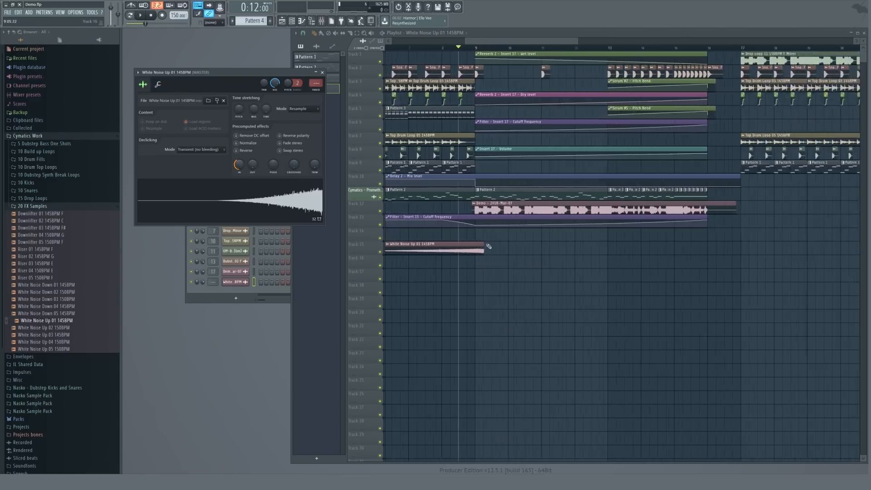
{"action": "left_click_drag", "start_coordinate": [480, 245], "coordinate": [468, 244]}
{"action": "scroll", "coordinate": [469, 244], "scroll_direction": "up", "scroll_amount": 6}
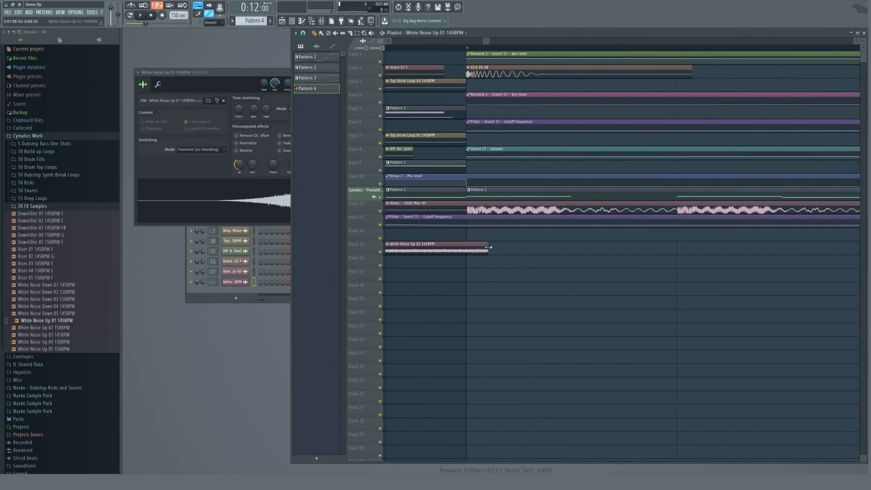
{"action": "scroll", "coordinate": [463, 241], "scroll_direction": "down", "scroll_amount": 6}
{"action": "key", "text": "space"}
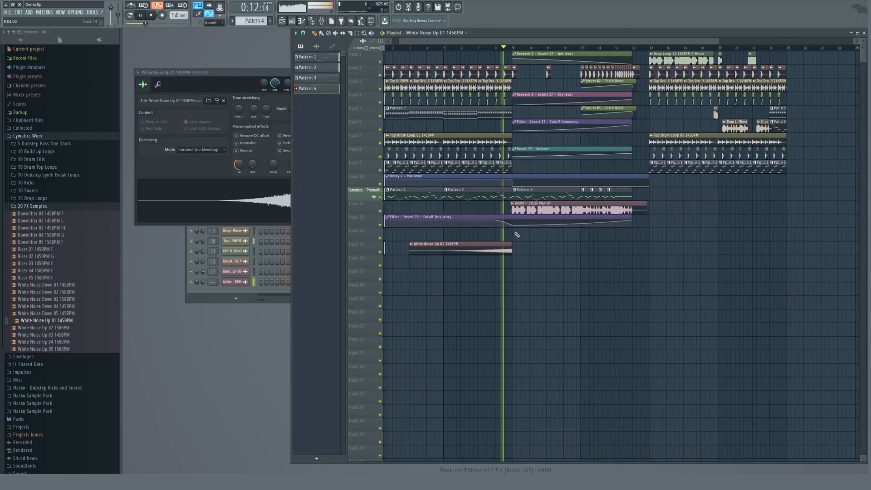
{"action": "left_click", "coordinate": [200, 74]}
{"action": "key", "text": "Escape"}
{"action": "key", "text": "space"}
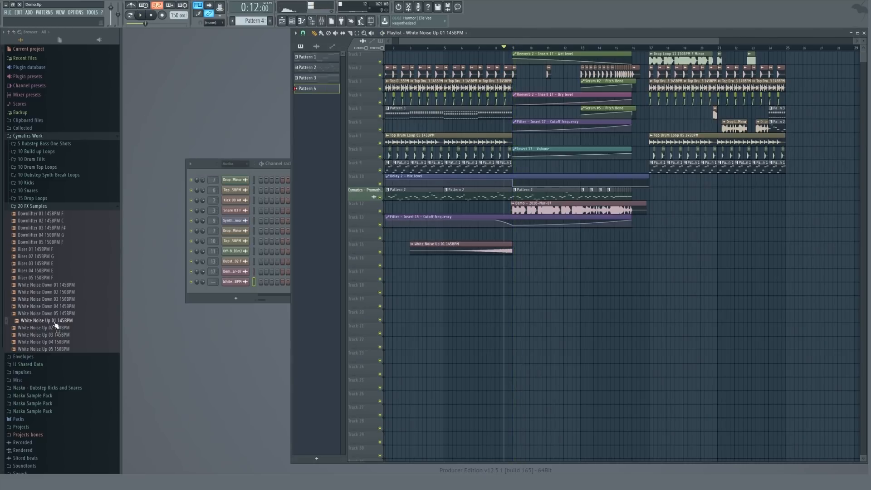
Place the Downlifter 04 150BPM G sample on a new track at the start of the drop.
{"action": "left_click", "coordinate": [55, 328]}
{"action": "left_click", "coordinate": [43, 236]}
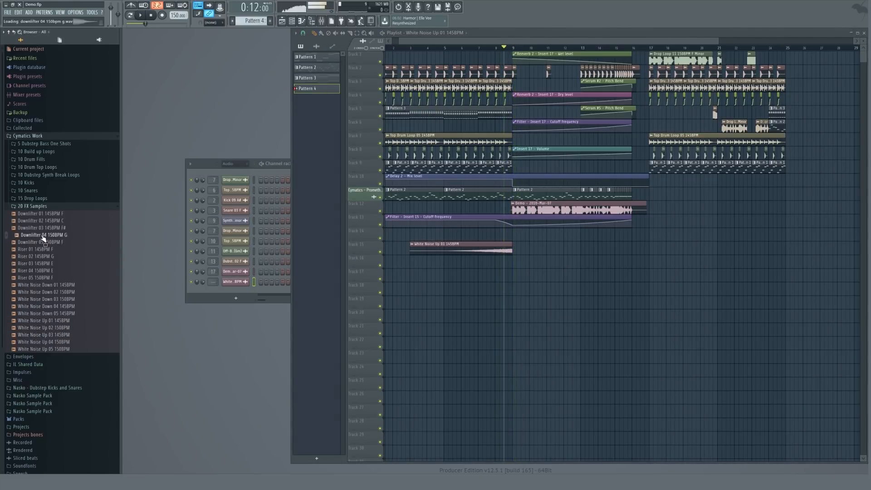
{"action": "left_click_drag", "start_coordinate": [75, 245], "coordinate": [514, 264]}
{"action": "key", "text": "space"}
{"action": "left_click", "coordinate": [242, 292]}
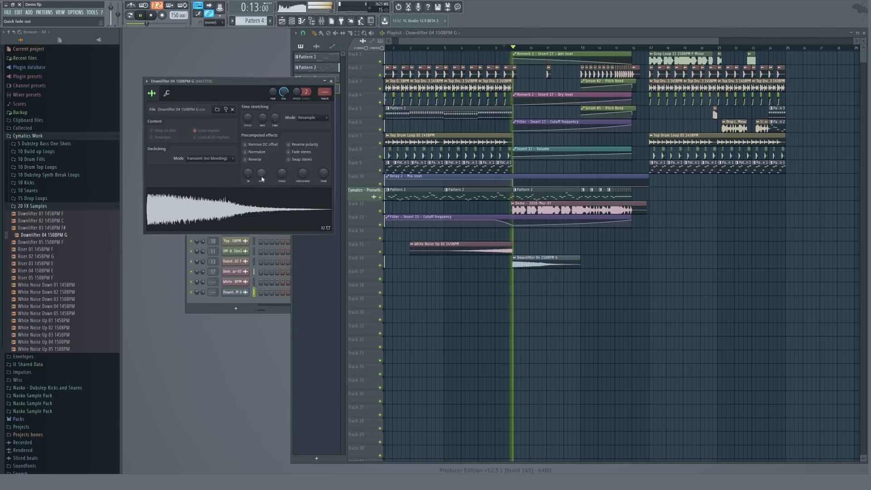
{"action": "key", "text": "Escape"}
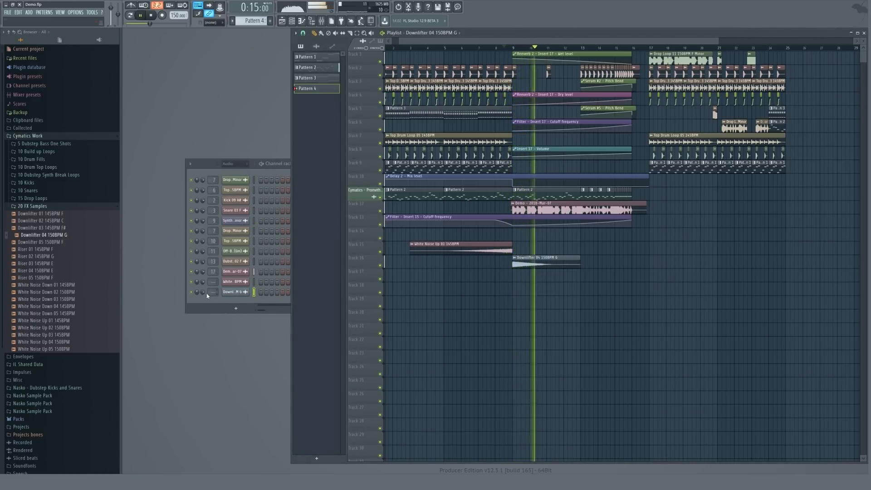
Assign the downlifter and white noise channels to mixer insert 21 and route that insert to one target track only.
{"action": "mouse_move", "coordinate": [204, 293]}
{"action": "left_mouse_down"}
{"action": "mouse_move", "coordinate": [214, 266]}
{"action": "mouse_move", "coordinate": [213, 289]}
{"action": "left_mouse_up"}
{"action": "key", "text": "space"}
{"action": "key", "text": "F9"}
{"action": "left_click_drag", "start_coordinate": [213, 282], "coordinate": [213, 279]}
{"action": "right_click", "coordinate": [602, 329]}
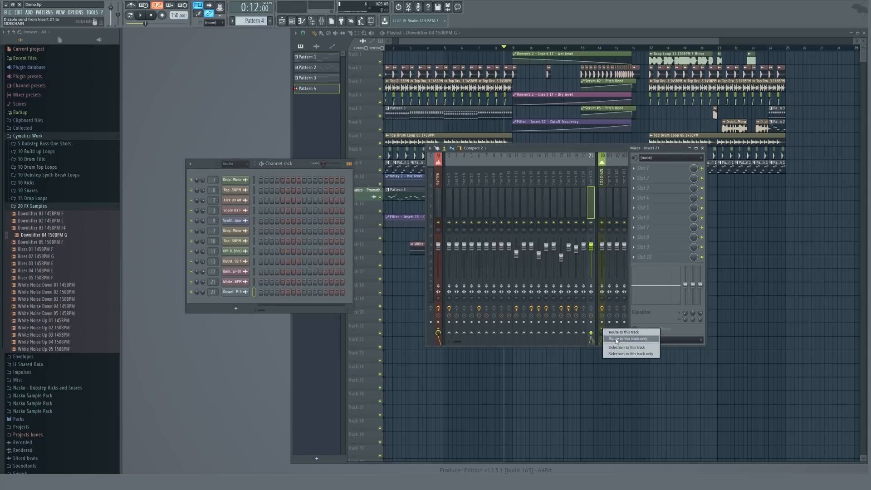
{"action": "left_click", "coordinate": [617, 340]}
{"action": "key", "text": "F9"}
{"action": "key", "text": "space"}
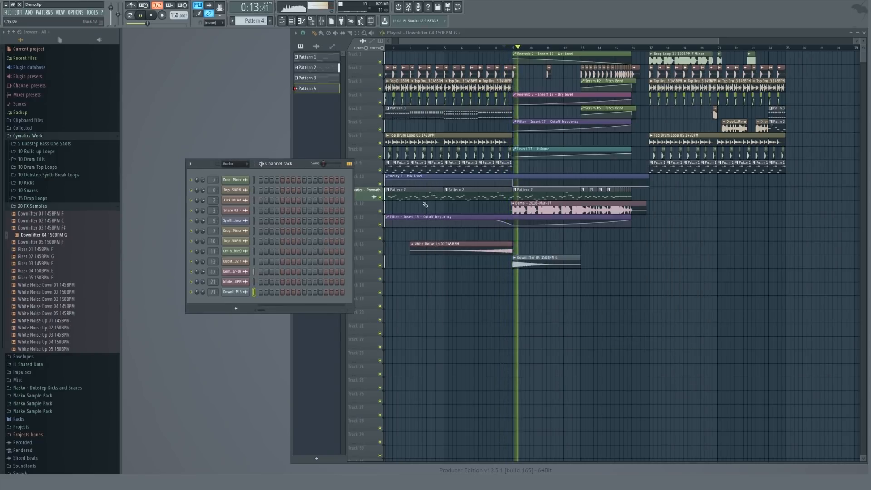
Place the Riser 04 150BPM E sample on the white noise track after its clip.
{"action": "key", "text": "space"}
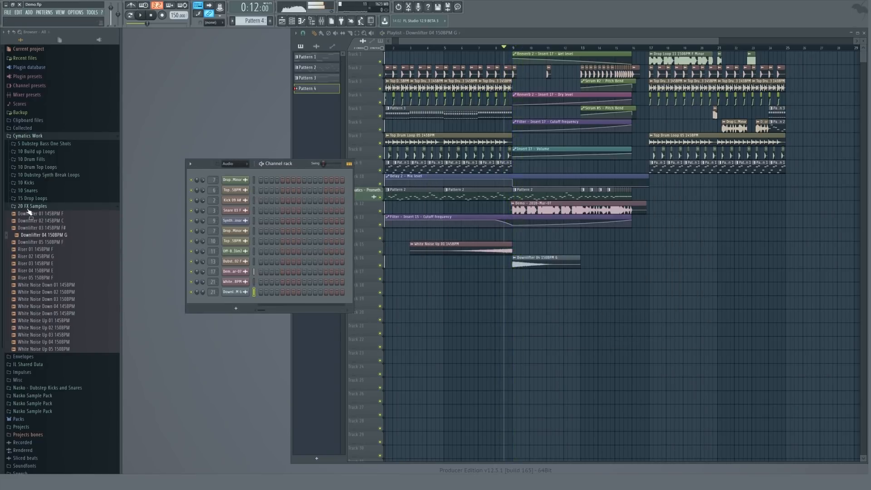
{"action": "left_click", "coordinate": [47, 271]}
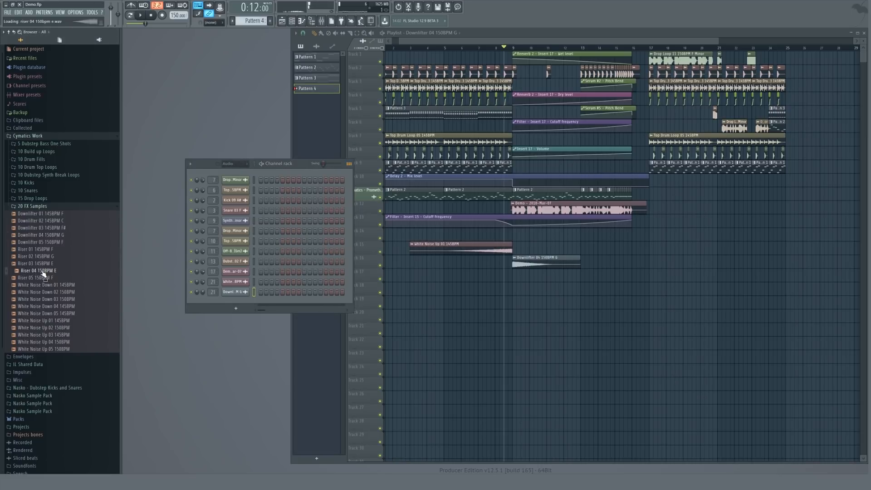
{"action": "left_click_drag", "start_coordinate": [44, 273], "coordinate": [549, 247]}
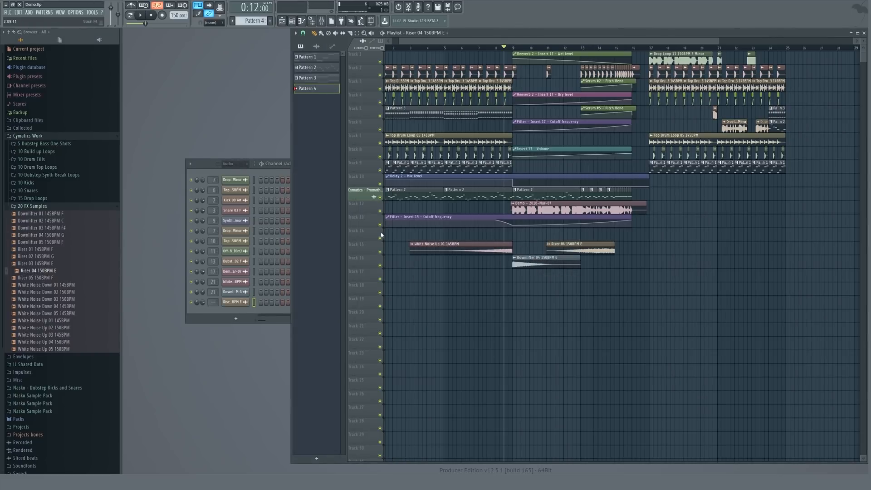
Add the Riser 02 145BPM G sample on a new track leading into the drop.
{"action": "left_click", "coordinate": [42, 258]}
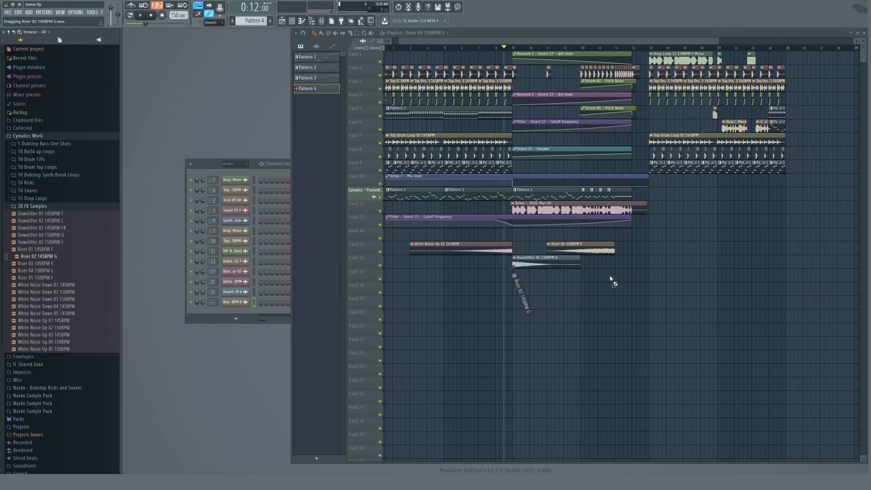
{"action": "left_click_drag", "start_coordinate": [611, 279], "coordinate": [485, 275]}
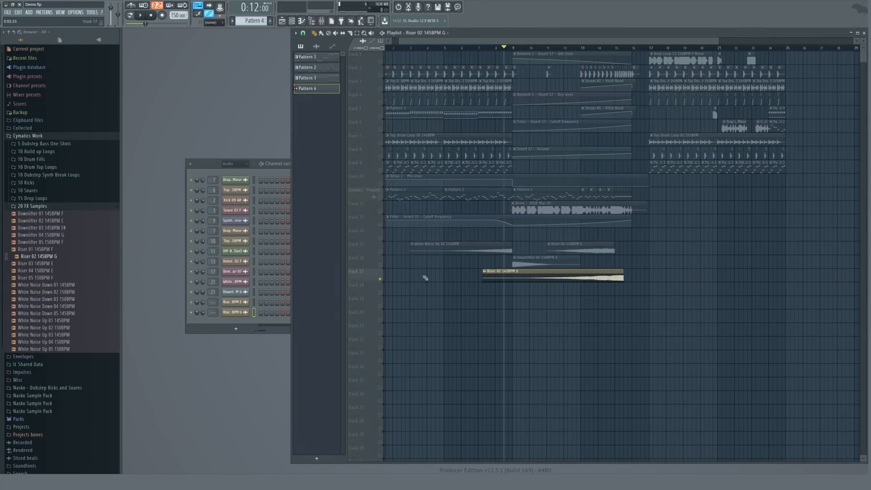
{"action": "left_click_drag", "start_coordinate": [595, 41], "coordinate": [589, 19]}
{"action": "left_click", "coordinate": [539, 48]}
{"action": "key", "text": "space"}
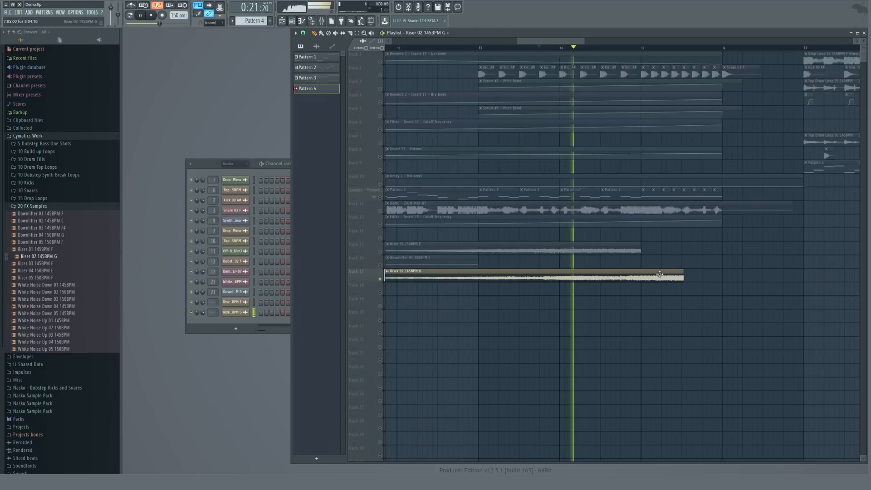
Lengthen the Riser 02 clip and move the Riser 04 clip so both end at the drop.
{"action": "left_click_drag", "start_coordinate": [676, 275], "coordinate": [703, 271]}
{"action": "scroll", "coordinate": [723, 272], "scroll_direction": "up", "scroll_amount": 5}
{"action": "scroll", "coordinate": [699, 269], "scroll_direction": "down", "scroll_amount": 5}
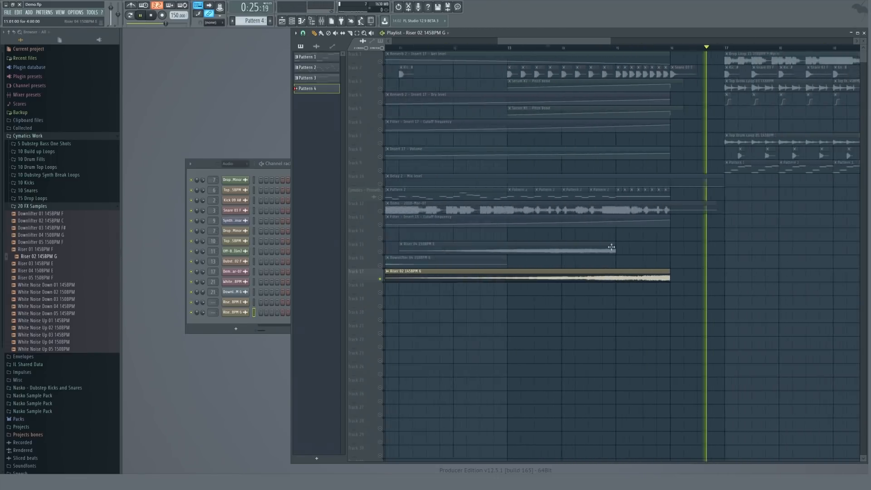
{"action": "left_click_drag", "start_coordinate": [612, 247], "coordinate": [665, 247]}
{"action": "scroll", "coordinate": [653, 248], "scroll_direction": "down", "scroll_amount": 1}
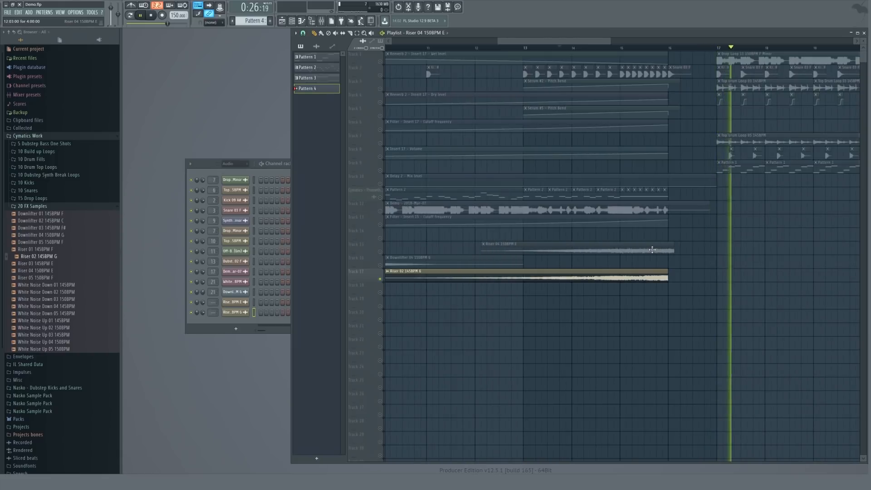
Solo the Riser 02 track and play back the transition to listen.
{"action": "right_click", "coordinate": [381, 279]}
{"action": "key", "text": "space"}
{"action": "left_click", "coordinate": [203, 311]}
{"action": "key", "text": "space"}
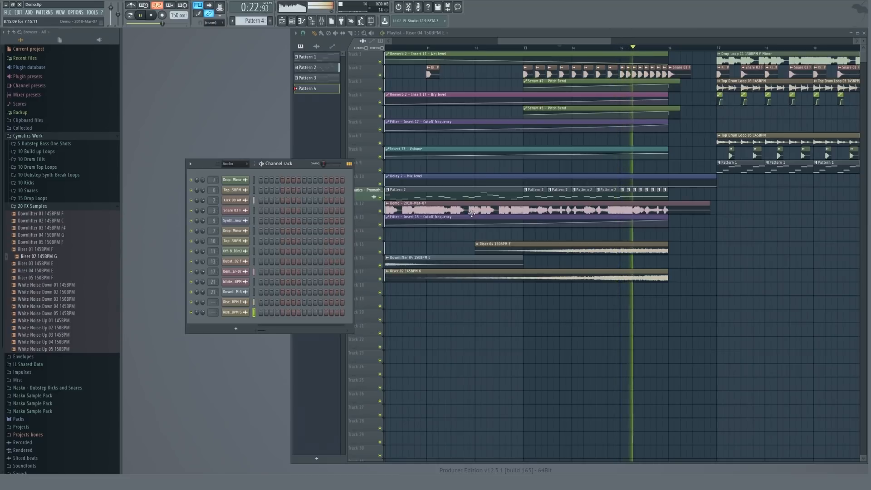
Play the transition back again to review it.
{"action": "key", "text": "space"}
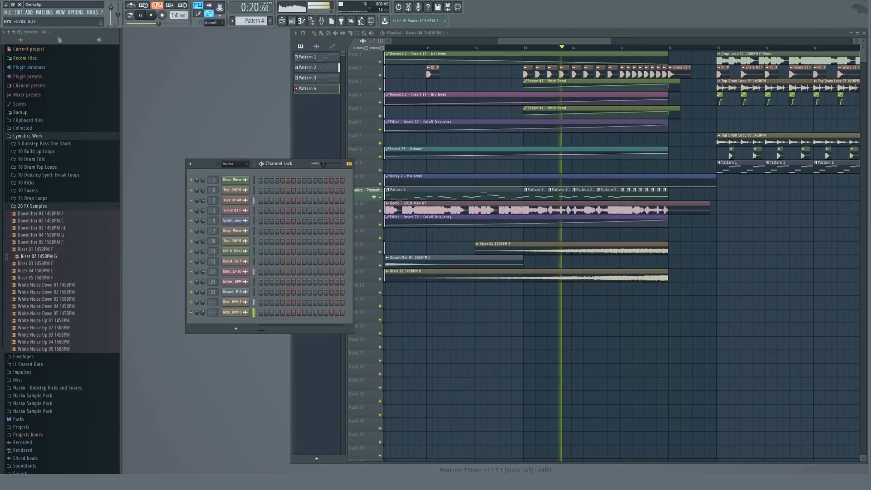
{"action": "key", "text": "space"}
{"action": "key", "text": "space"}
{"action": "key", "text": "space"}
Place a copy of the White Noise Up 01 145BPM clip on a new track ending at the drop, and play it back.
{"action": "scroll", "coordinate": [490, 261], "scroll_direction": "down", "scroll_amount": 6}
{"action": "left_click", "coordinate": [475, 250]}
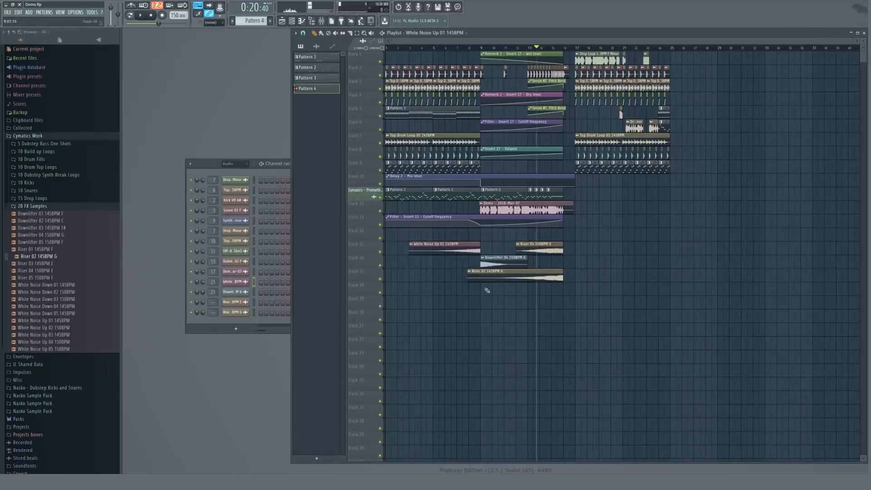
{"action": "left_click_drag", "start_coordinate": [487, 290], "coordinate": [519, 287]}
{"action": "key", "text": "space"}
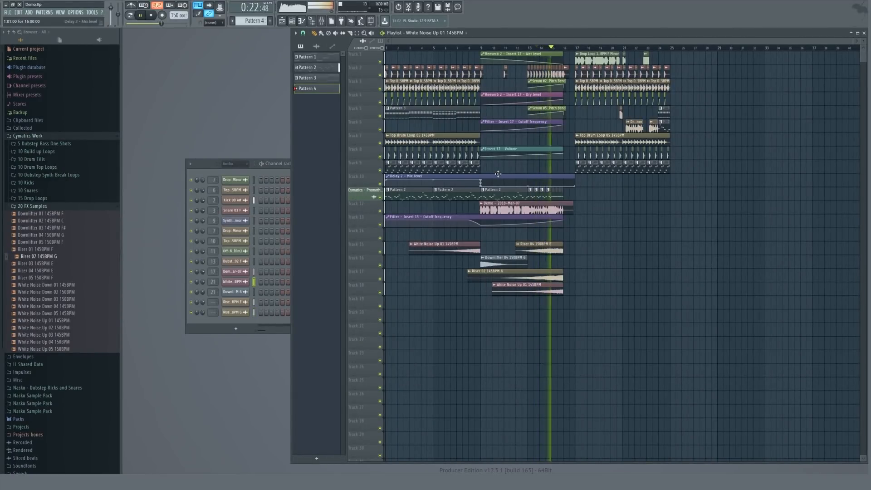
{"action": "key", "text": "space"}
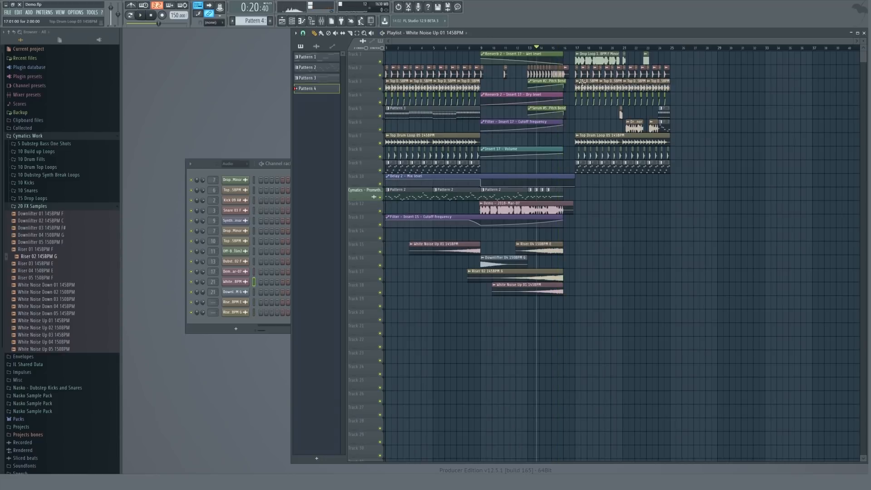
Fill the sidechain automation track with SIDECHAIN clips repeated across the build-up up to the drop.
{"action": "scroll", "coordinate": [528, 150], "scroll_direction": "up", "scroll_amount": 3}
{"action": "scroll", "coordinate": [666, 99], "scroll_direction": "up", "scroll_amount": 2}
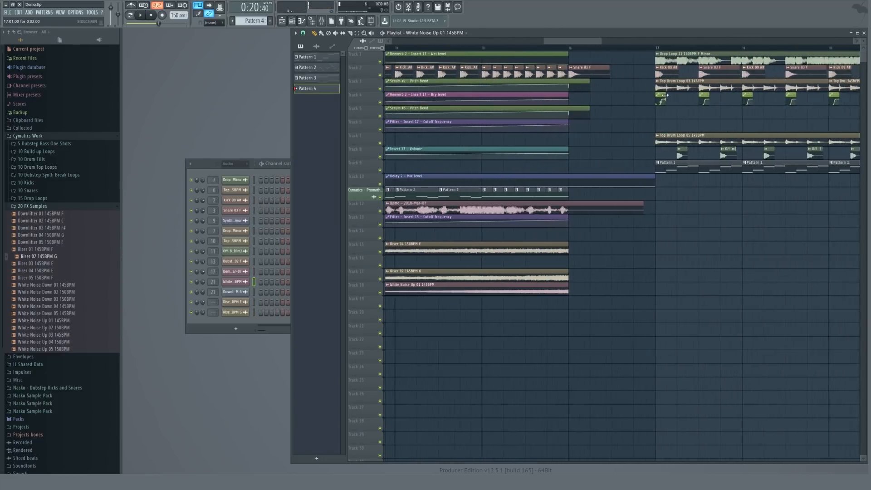
{"action": "left_click", "coordinate": [666, 99]}
{"action": "scroll", "coordinate": [500, 136], "scroll_direction": "up", "scroll_amount": 2}
{"action": "left_click", "coordinate": [475, 136]}
{"action": "scroll", "coordinate": [475, 136], "scroll_direction": "up", "scroll_amount": 2}
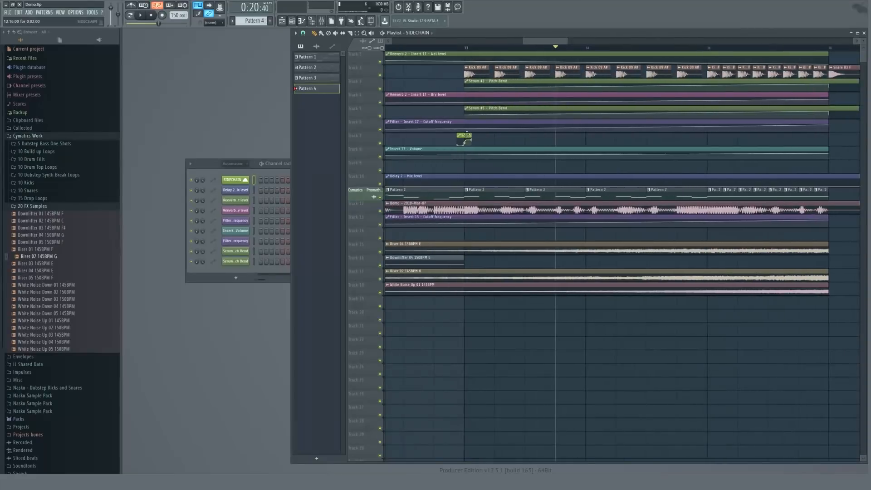
{"action": "left_click", "coordinate": [522, 141]}
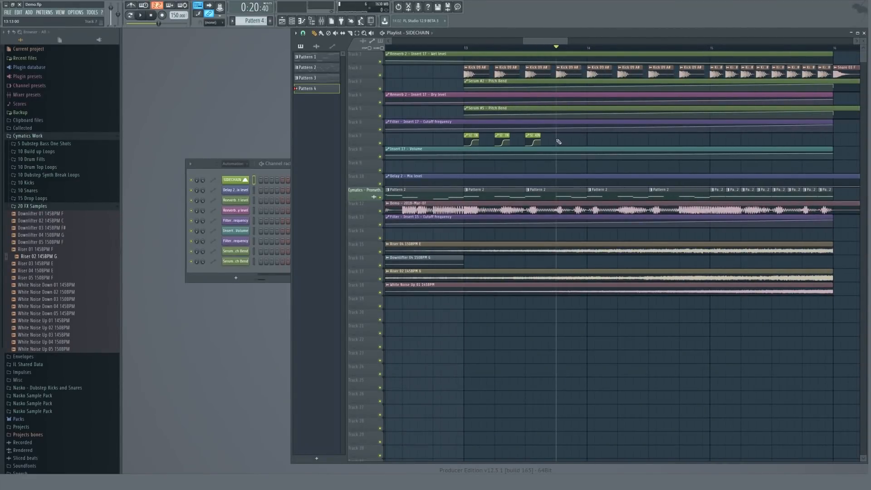
{"action": "left_click", "coordinate": [627, 140]}
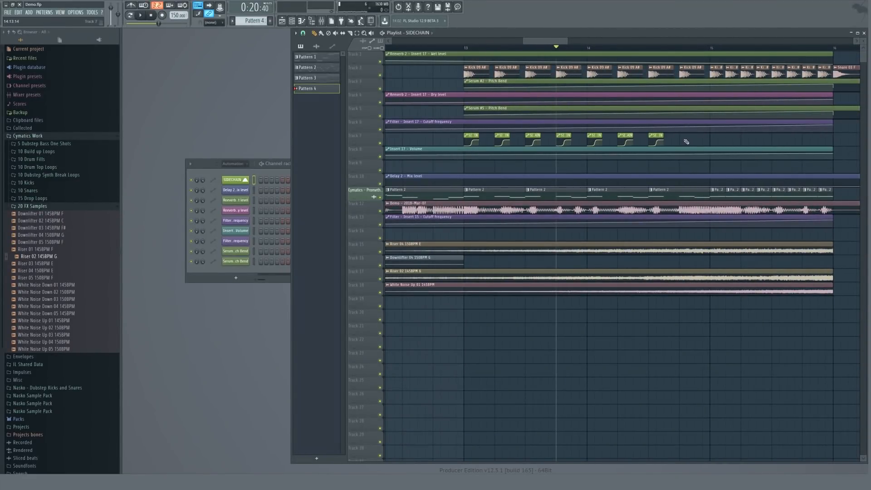
{"action": "left_click", "coordinate": [710, 143]}
{"action": "scroll", "coordinate": [772, 138], "scroll_direction": "up", "scroll_amount": 3}
{"action": "left_click_drag", "start_coordinate": [667, 138], "coordinate": [594, 133]}
{"action": "scroll", "coordinate": [584, 116], "scroll_direction": "down", "scroll_amount": 3}
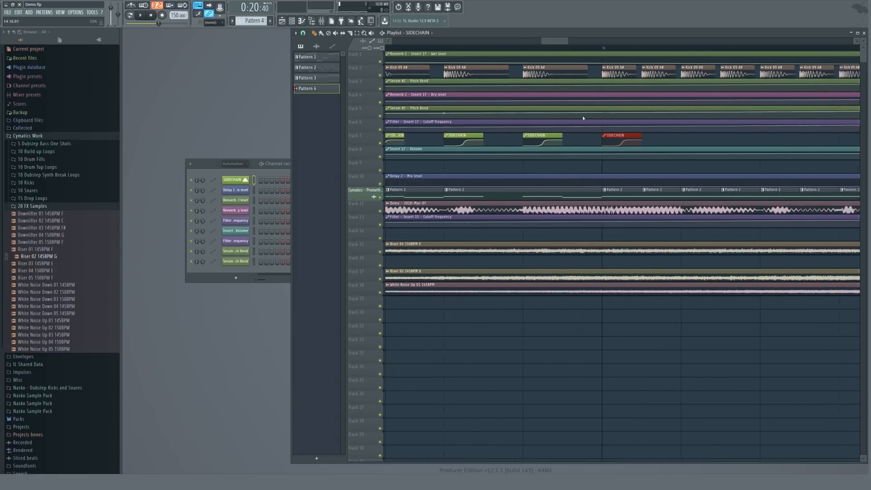
{"action": "key", "text": "ctrl+b"}
{"action": "key", "text": "ctrl+b"}
{"action": "key", "text": "ctrl+b"}
{"action": "key", "text": "ctrl+b"}
{"action": "key", "text": "ctrl+b"}
{"action": "key", "text": "ctrl+b"}
{"action": "key", "text": "ctrl+b"}
{"action": "scroll", "coordinate": [709, 113], "scroll_direction": "up", "scroll_amount": 3}
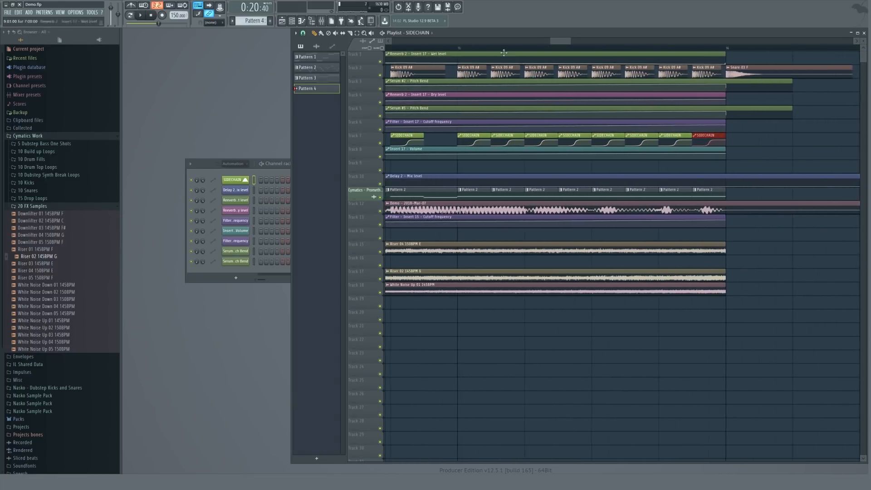
Play the build-up from its start to hear the sidechain clips.
{"action": "left_click", "coordinate": [458, 49]}
{"action": "key", "text": "space"}
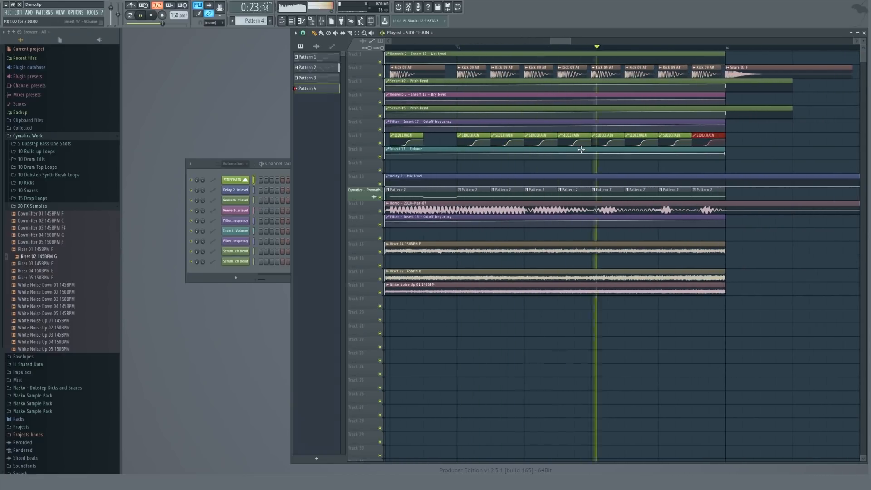
{"action": "key", "text": "space"}
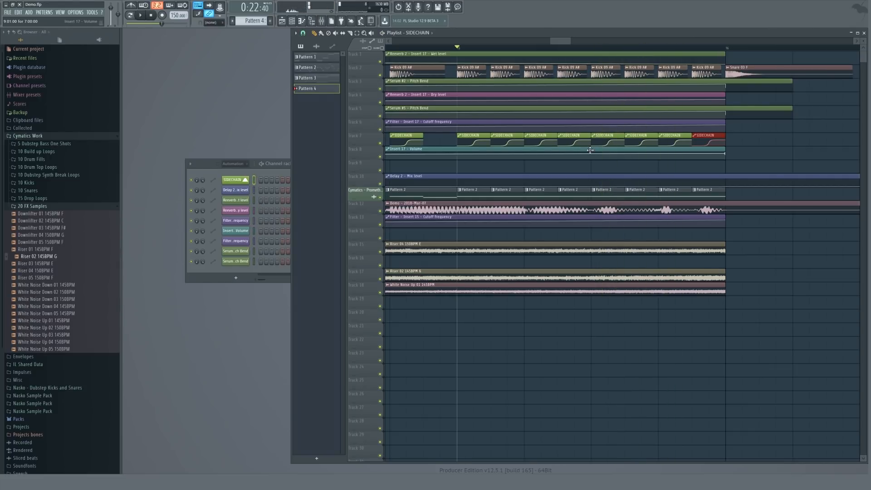
Lengthen the first sidechain clip at the start of the build-up and duplicate the following sidechain clips.
{"action": "scroll", "coordinate": [461, 140], "scroll_direction": "up", "scroll_amount": 4}
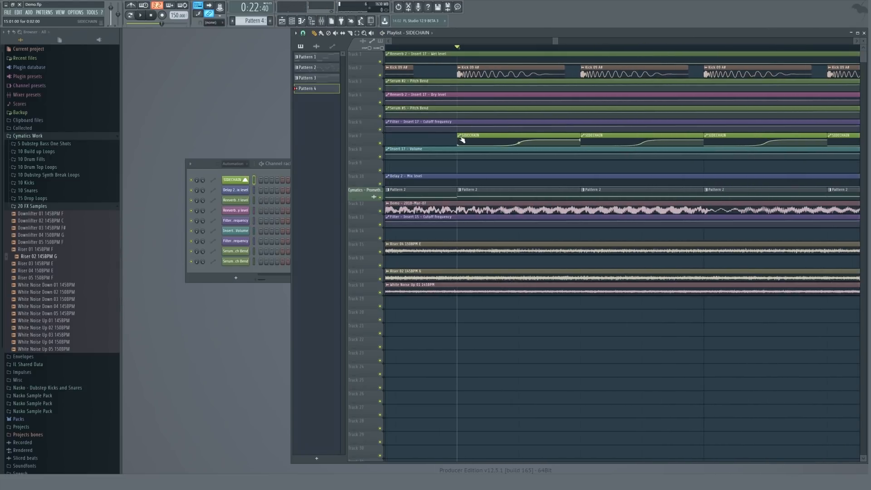
{"action": "left_click_drag", "start_coordinate": [454, 136], "coordinate": [488, 139]}
{"action": "mouse_move", "coordinate": [486, 135]}
{"action": "left_mouse_down"}
{"action": "mouse_move", "coordinate": [457, 135]}
{"action": "mouse_move", "coordinate": [519, 135]}
{"action": "mouse_move", "coordinate": [474, 136]}
{"action": "left_mouse_up"}
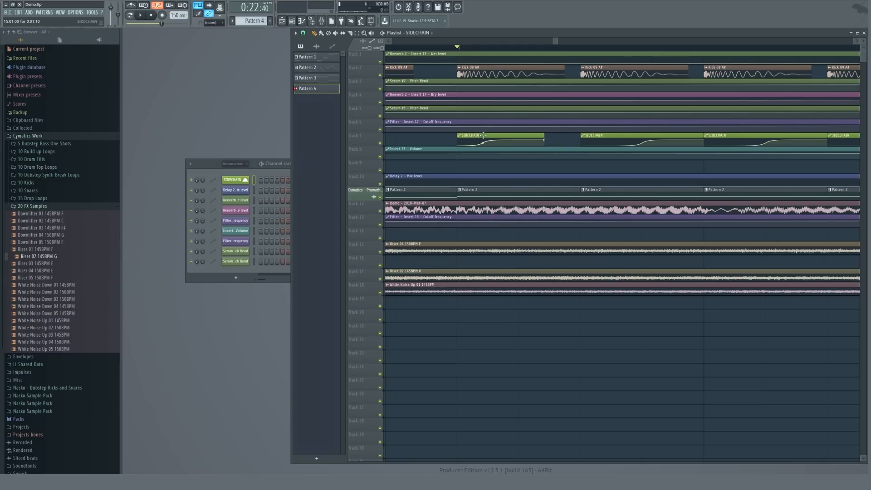
{"action": "scroll", "coordinate": [559, 137], "scroll_direction": "down", "scroll_amount": 3}
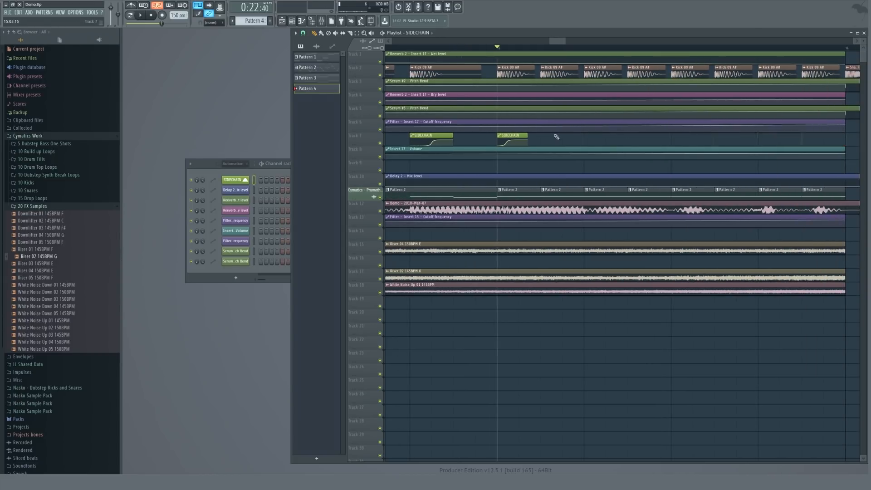
{"action": "left_click", "coordinate": [500, 139]}
{"action": "key", "text": "ctrl+b"}
{"action": "scroll", "coordinate": [567, 137], "scroll_direction": "up", "scroll_amount": 3}
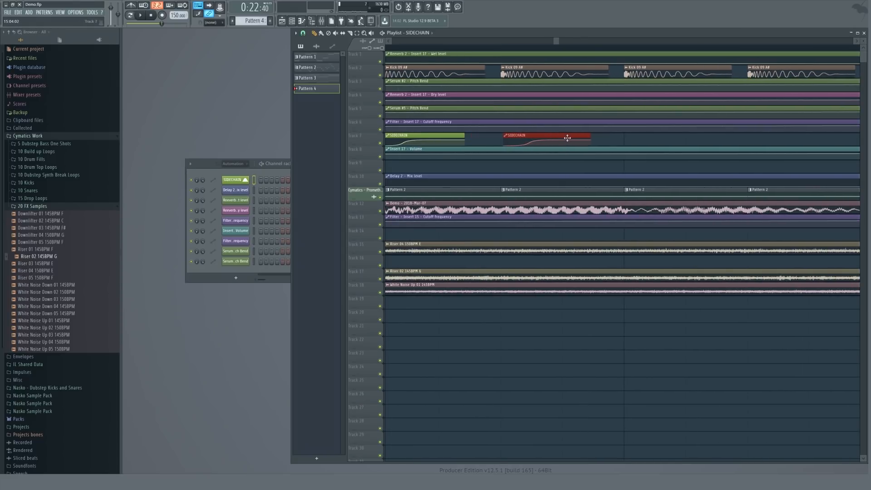
{"action": "scroll", "coordinate": [504, 141], "scroll_direction": "down", "scroll_amount": 3}
{"action": "key", "text": "ctrl+b"}
{"action": "key", "text": "ctrl+b"}
{"action": "key", "text": "ctrl+b"}
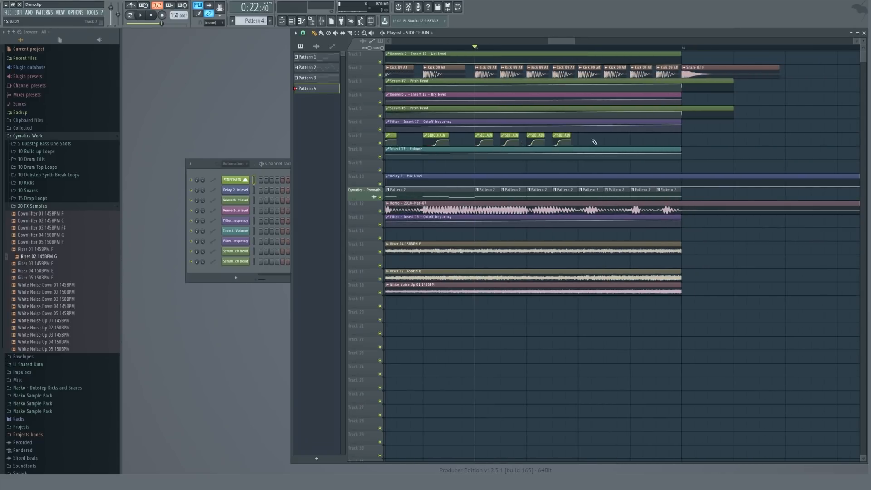
Open the mixer insert routed from the Serum #3 channel and play the section back.
{"action": "key", "text": "space"}
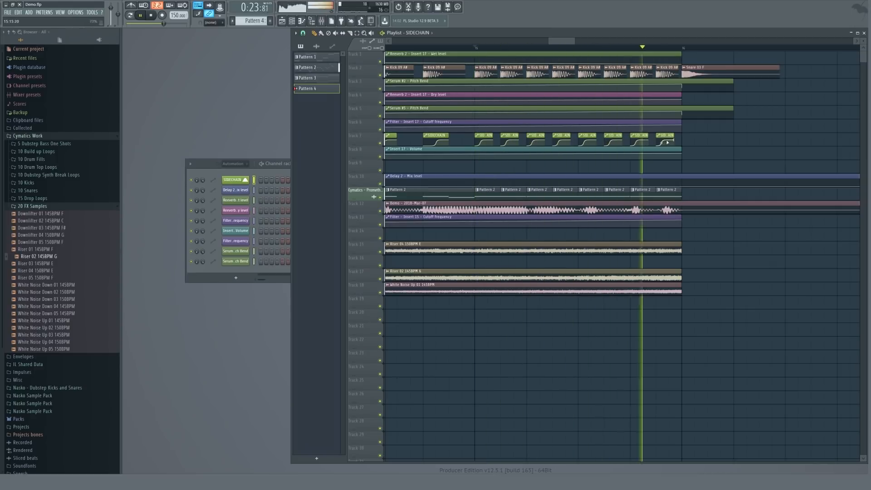
{"action": "scroll", "coordinate": [672, 137], "scroll_direction": "down", "scroll_amount": 5}
{"action": "scroll", "coordinate": [672, 136], "scroll_direction": "up", "scroll_amount": 2}
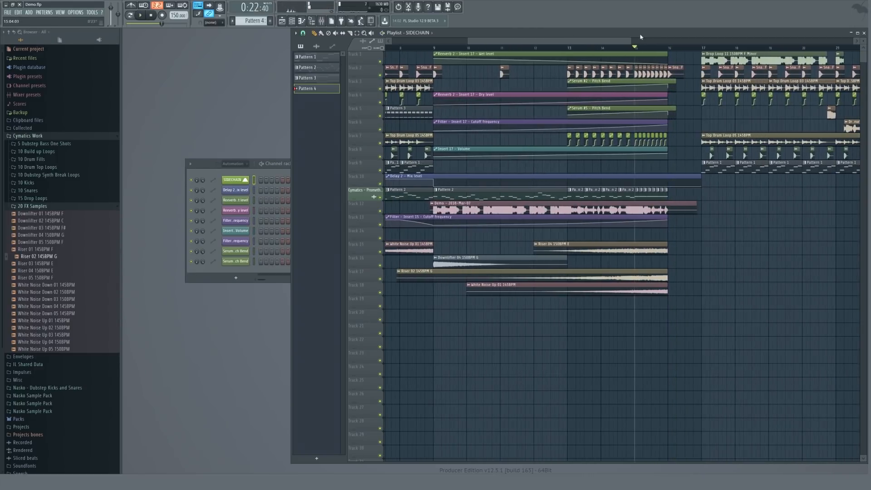
{"action": "scroll", "coordinate": [234, 165], "scroll_direction": "up", "scroll_amount": 2}
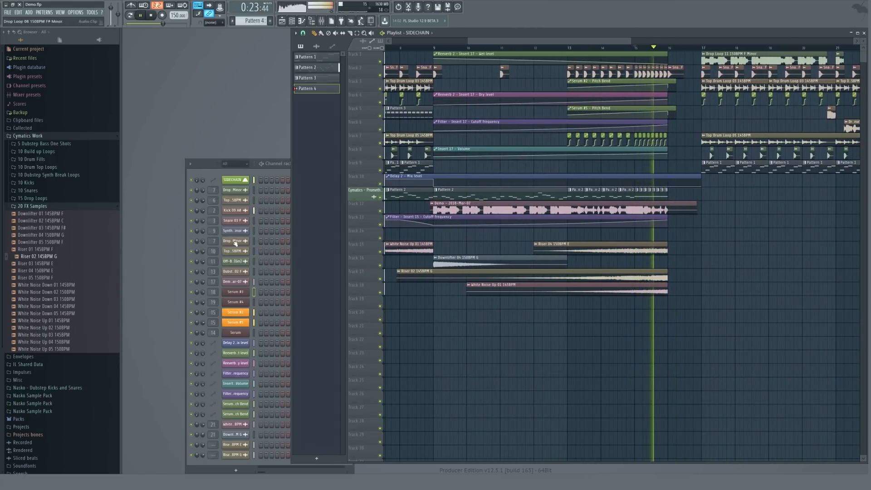
{"action": "left_click", "coordinate": [213, 292]}
{"action": "double_click", "coordinate": [213, 292]}
{"action": "left_click", "coordinate": [552, 204]}
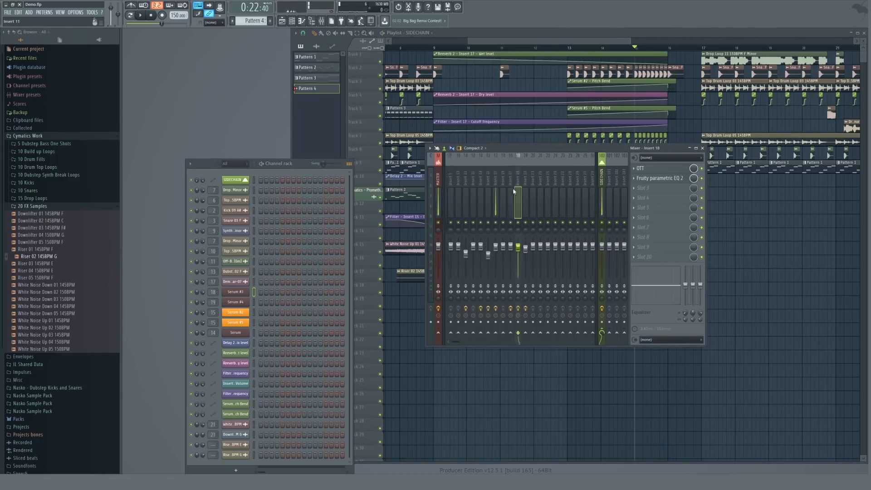
{"action": "key", "text": "space"}
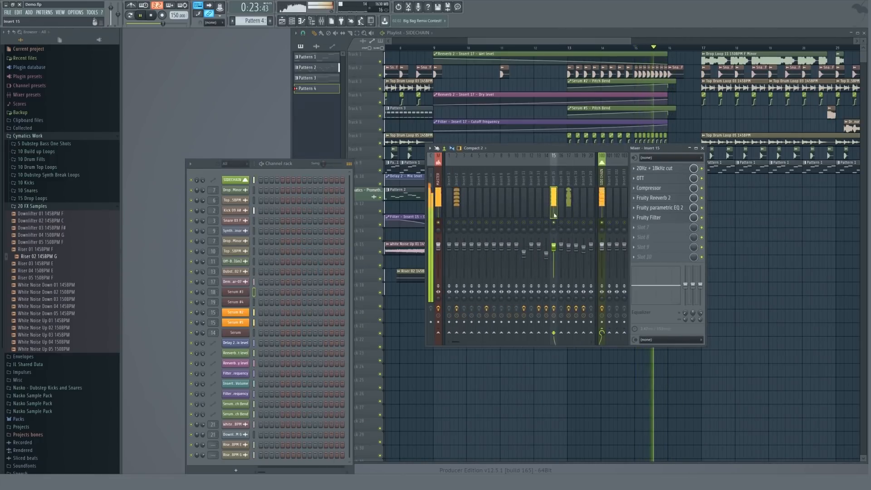
{"action": "key", "text": "space"}
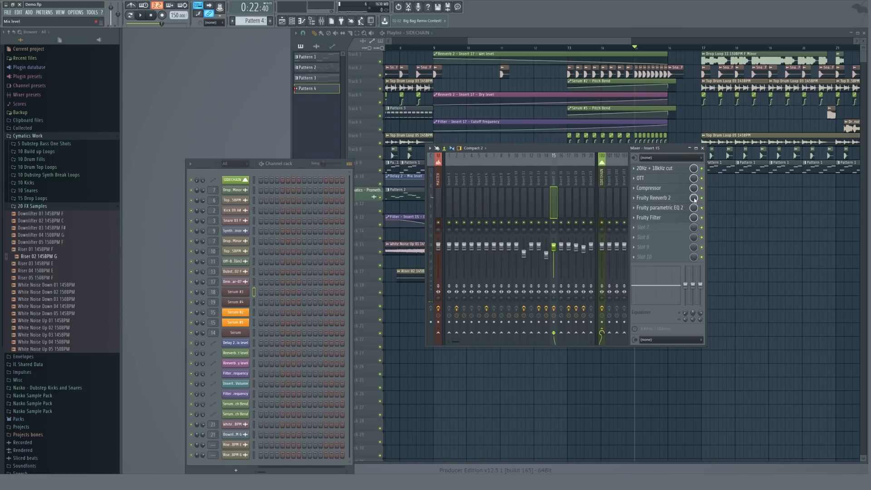
Create an automation clip for the Fruity Reeverb 2 mix level on insert 15.
{"action": "right_click", "coordinate": [695, 198]}
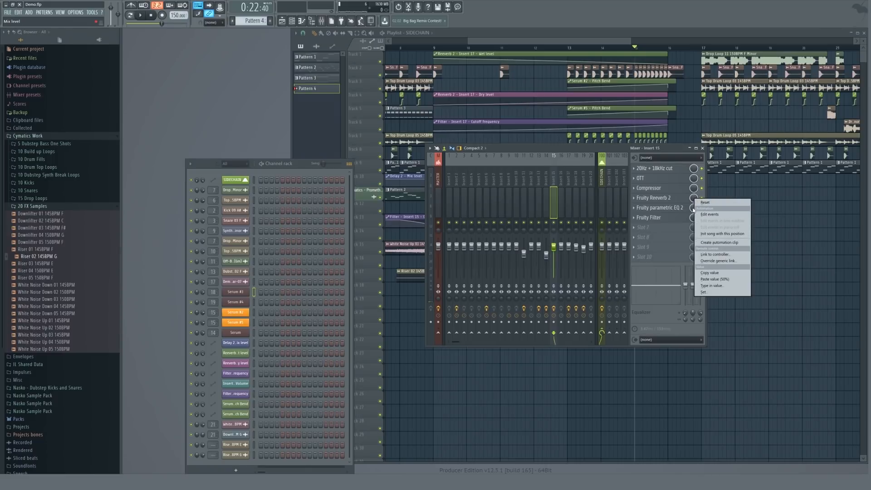
{"action": "left_click", "coordinate": [693, 199]}
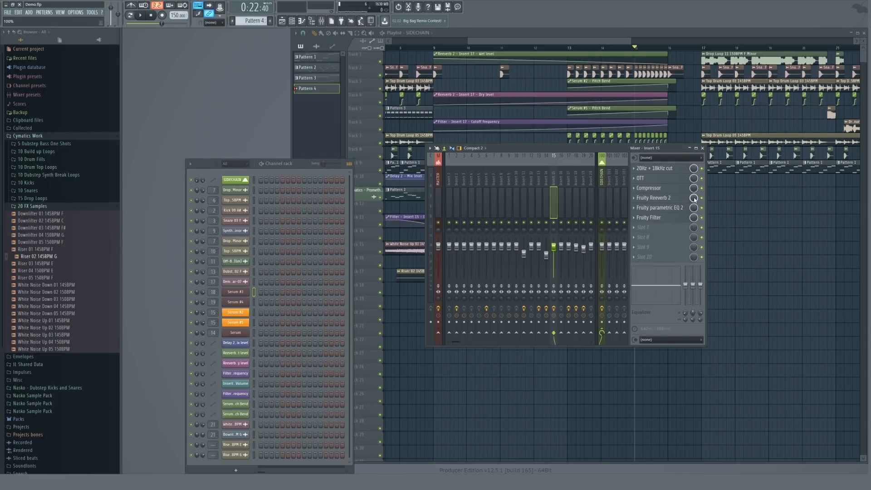
{"action": "right_click", "coordinate": [694, 199]}
{"action": "left_click", "coordinate": [712, 214]}
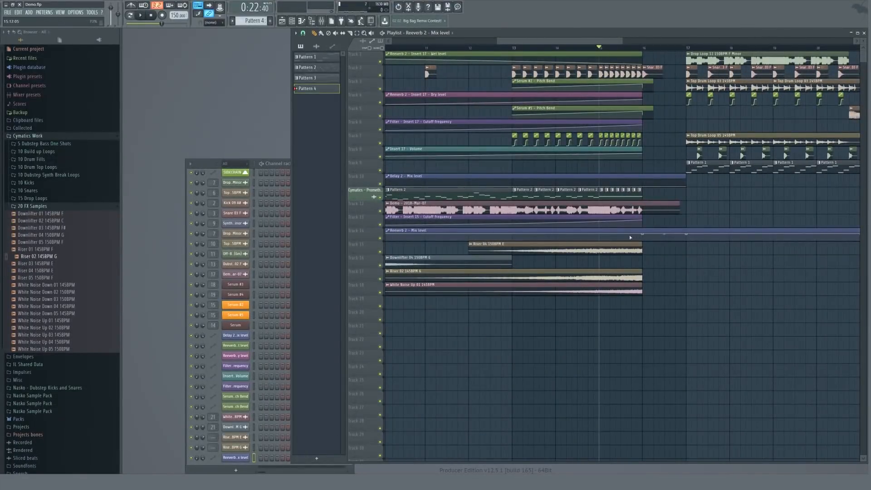
Shape the Reeverb 2 mix level automation so it rises sharply at the end of the build-up.
{"action": "right_click", "coordinate": [636, 238]}
{"action": "left_click_drag", "start_coordinate": [644, 236], "coordinate": [686, 254]}
{"action": "scroll", "coordinate": [683, 235], "scroll_direction": "down", "scroll_amount": 5}
{"action": "scroll", "coordinate": [681, 234], "scroll_direction": "up", "scroll_amount": 3}
{"action": "right_click", "coordinate": [624, 240]}
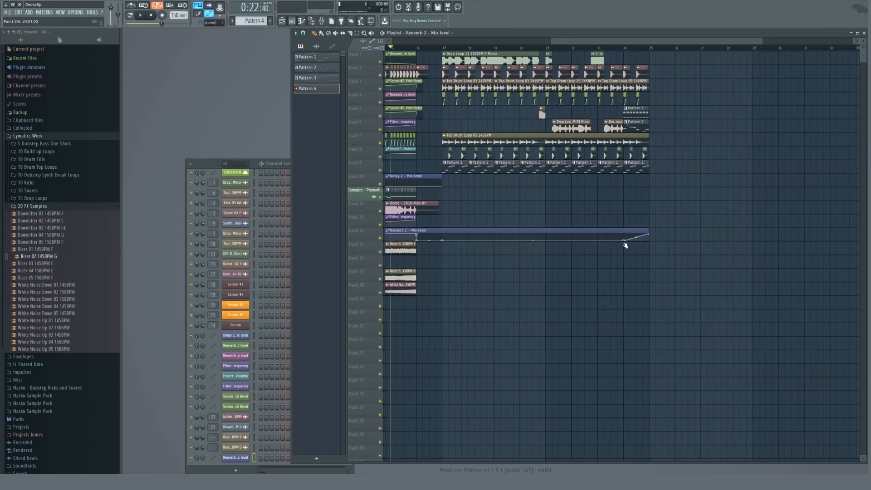
Play back the transition with the reverb automation and reset the playhead to the build-up start.
{"action": "scroll", "coordinate": [623, 227], "scroll_direction": "down", "scroll_amount": 3}
{"action": "key", "text": "space"}
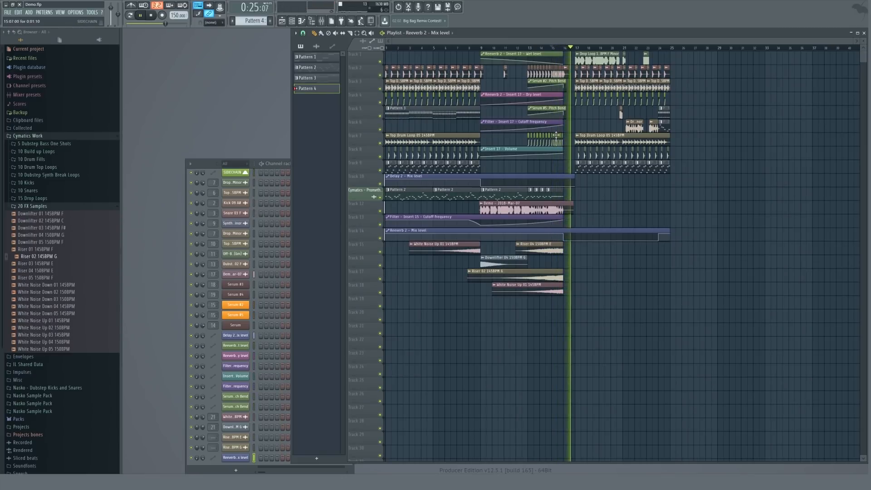
{"action": "key", "text": "space"}
{"action": "left_click", "coordinate": [482, 49]}
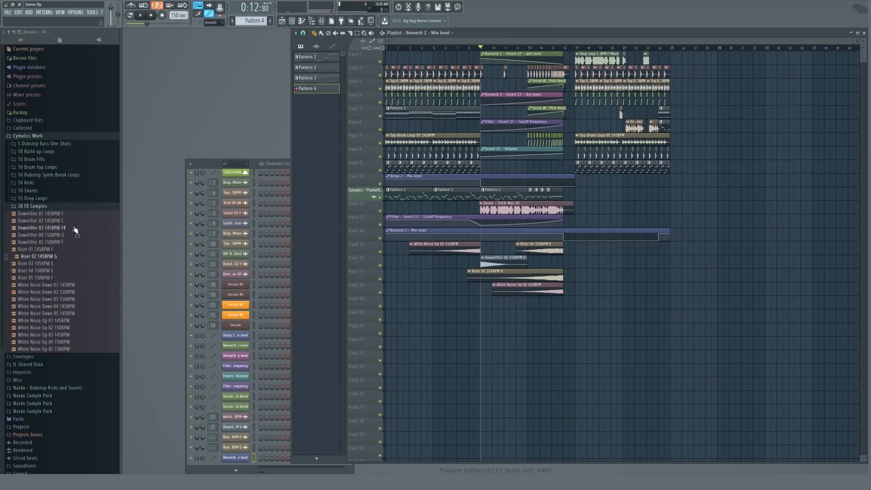
Preview the samples in the Build up Loops folder and place Buildup 01 150BPM on a new track across the build-up.
{"action": "left_click", "coordinate": [42, 207]}
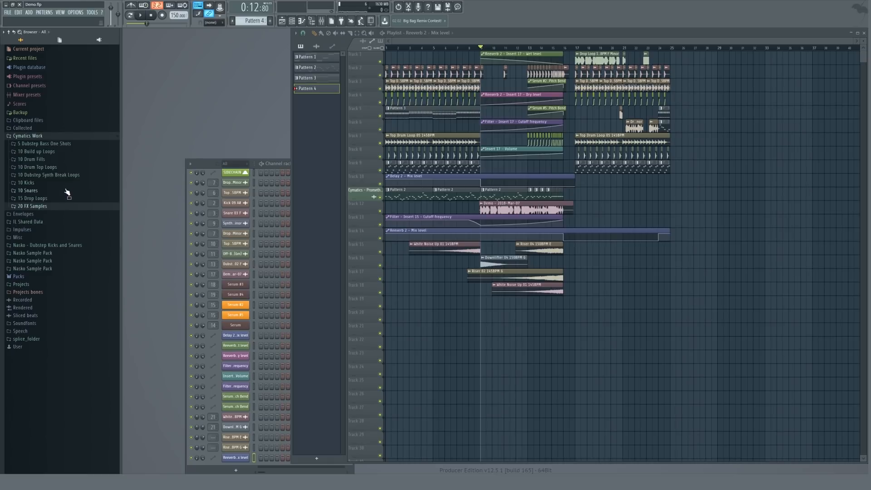
{"action": "left_click", "coordinate": [43, 152]}
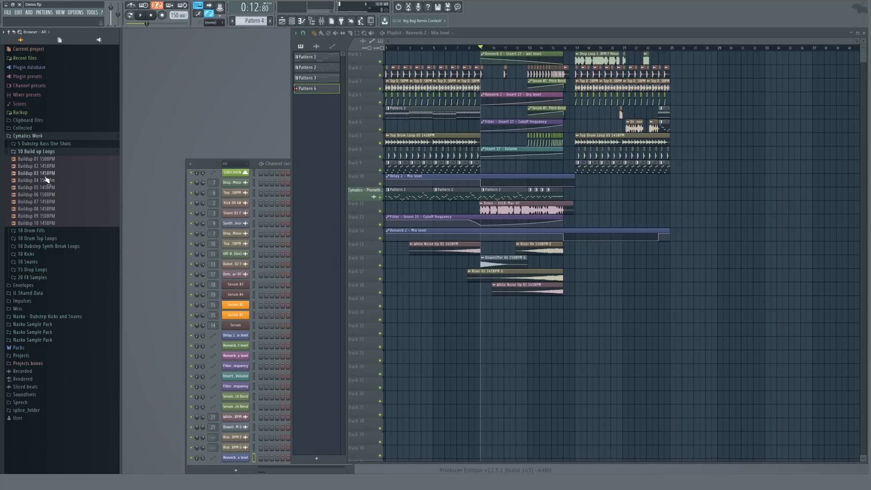
{"action": "left_click", "coordinate": [38, 174]}
{"action": "left_click", "coordinate": [39, 187]}
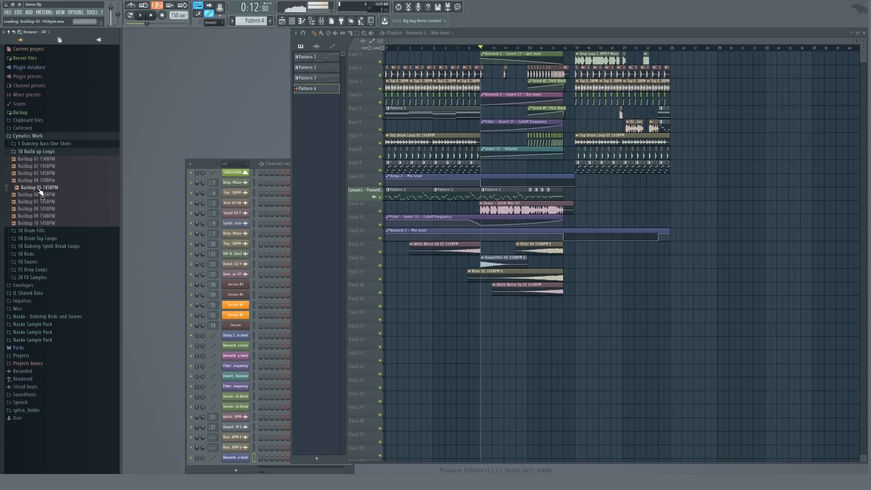
{"action": "left_click", "coordinate": [40, 195]}
{"action": "left_click", "coordinate": [44, 202]}
{"action": "left_click", "coordinate": [44, 209]}
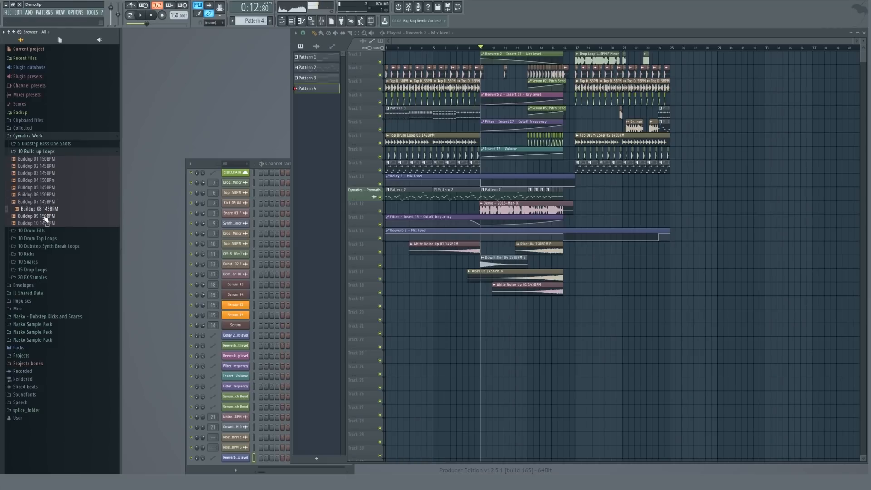
{"action": "left_click", "coordinate": [44, 216]}
{"action": "left_click", "coordinate": [44, 223]}
{"action": "left_click", "coordinate": [44, 159]}
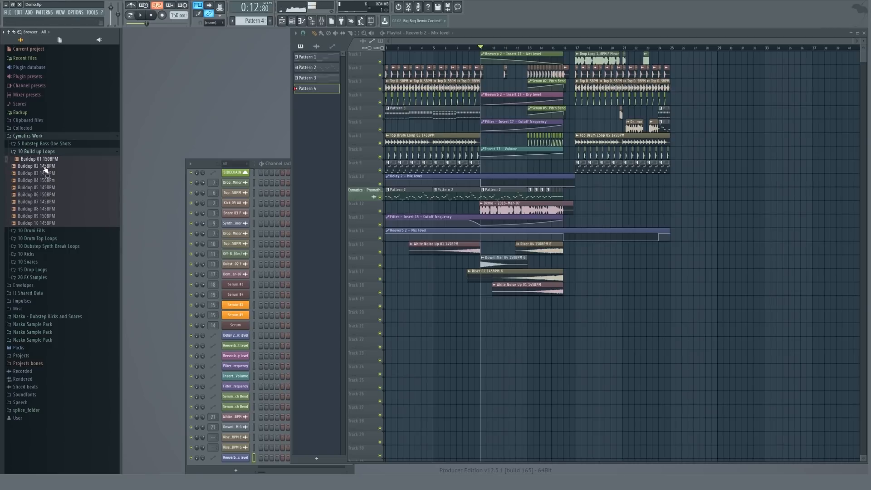
{"action": "left_click_drag", "start_coordinate": [43, 164], "coordinate": [477, 300]}
{"action": "key", "text": "space"}
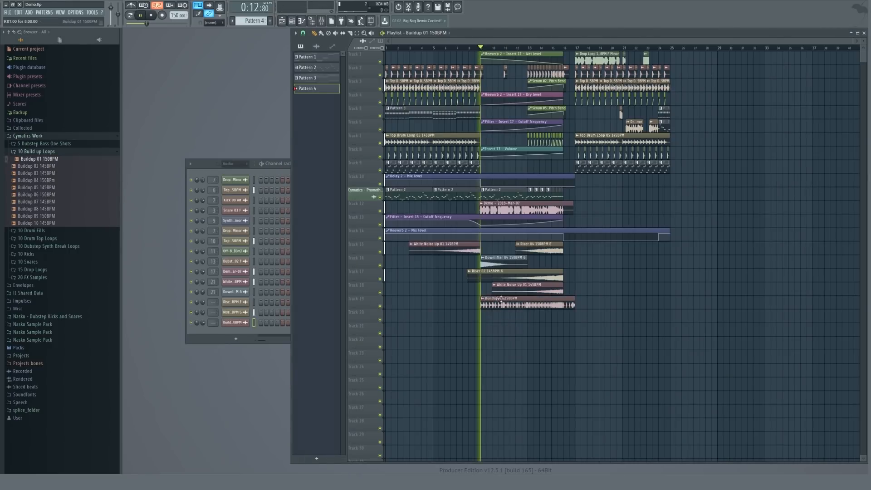
Trim the Buildup 01 150BPM clip so it ends at the start of the drop.
{"action": "scroll", "coordinate": [561, 300], "scroll_direction": "up", "scroll_amount": 4}
{"action": "left_click_drag", "start_coordinate": [603, 301], "coordinate": [570, 298]}
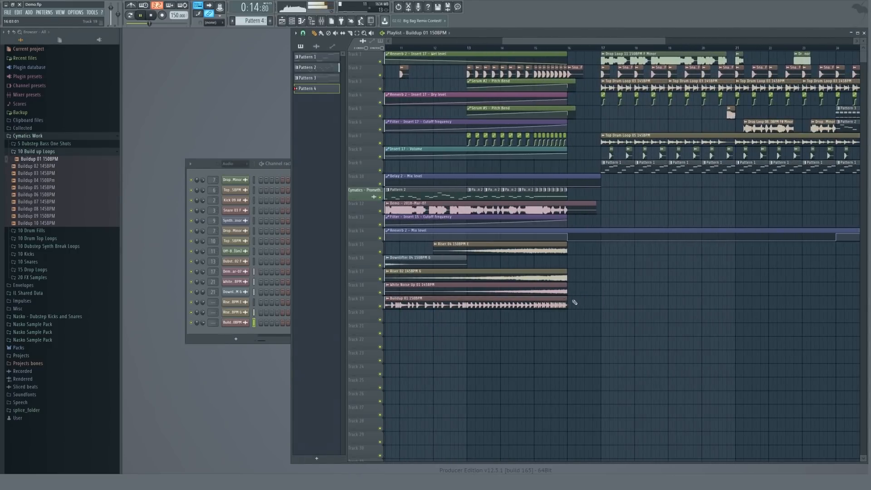
{"action": "scroll", "coordinate": [574, 302], "scroll_direction": "down", "scroll_amount": 4}
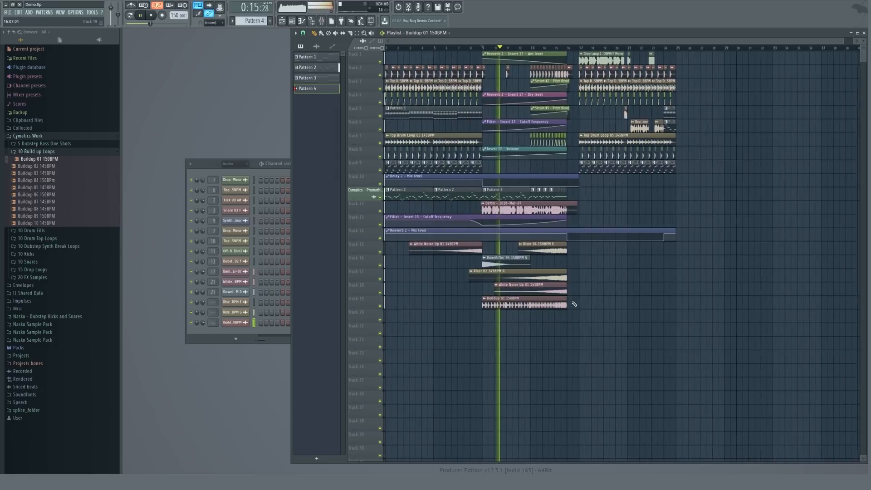
Browse the sample packs for clap one-shots in the Cymatics Infinity drum folders.
{"action": "left_click", "coordinate": [200, 158]}
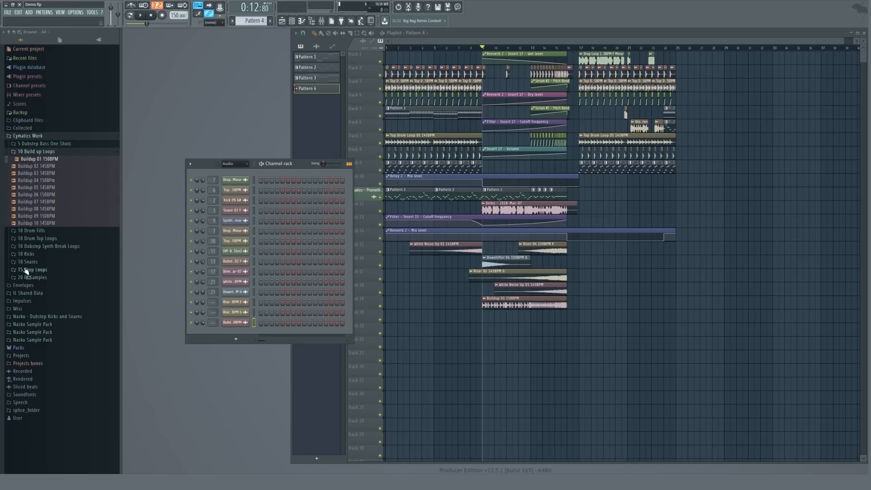
{"action": "left_click", "coordinate": [20, 349]}
{"action": "scroll", "coordinate": [52, 320], "scroll_direction": "down", "scroll_amount": 8}
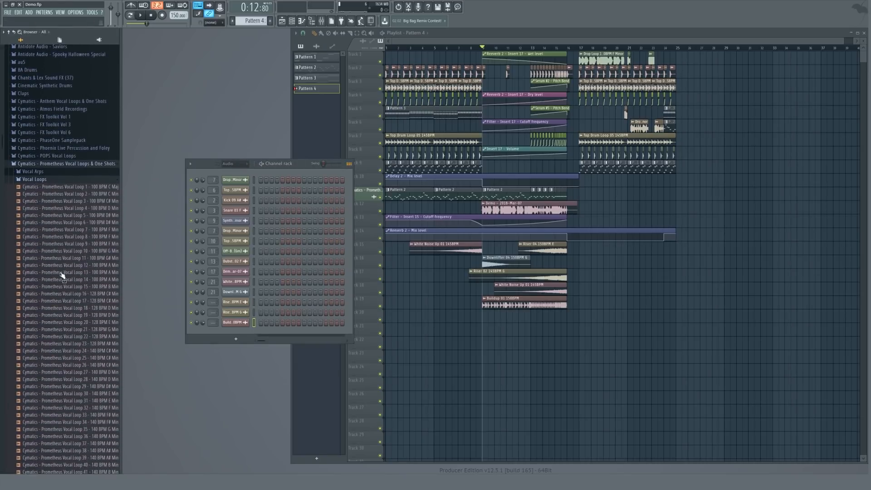
{"action": "left_click", "coordinate": [30, 177]}
{"action": "left_click", "coordinate": [35, 164]}
{"action": "left_click", "coordinate": [44, 233]}
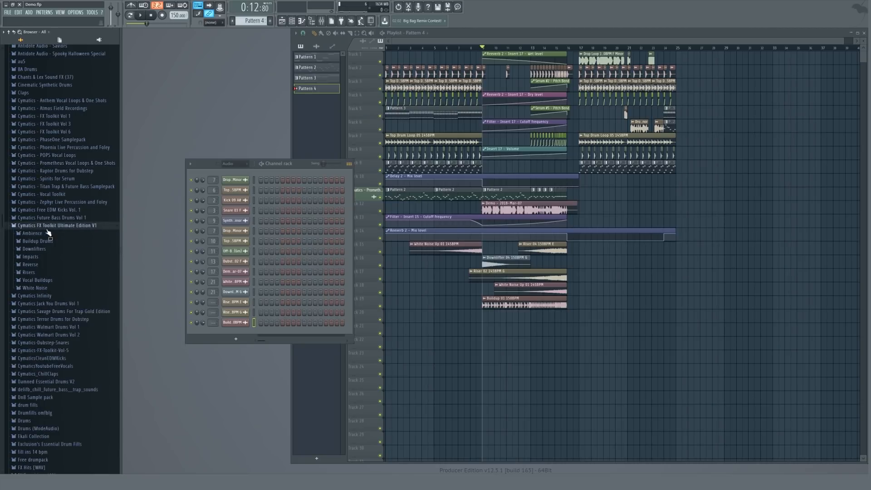
{"action": "left_click", "coordinate": [34, 249]}
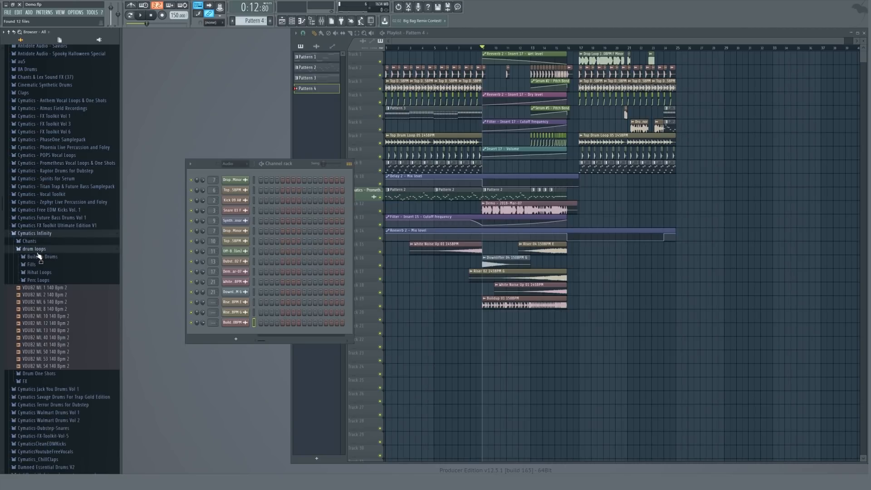
{"action": "left_click", "coordinate": [42, 280]}
{"action": "scroll", "coordinate": [57, 233], "scroll_direction": "up", "scroll_amount": 6}
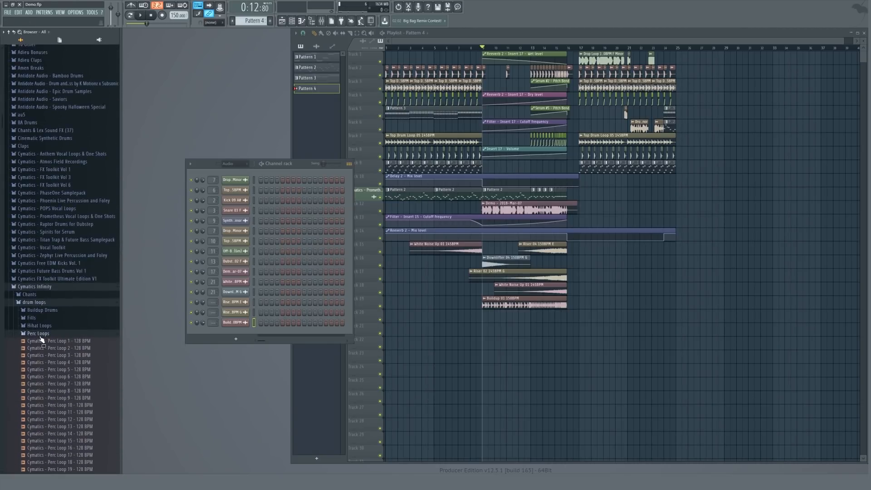
{"action": "left_click", "coordinate": [40, 335]}
{"action": "left_click", "coordinate": [39, 304]}
{"action": "left_click", "coordinate": [40, 310]}
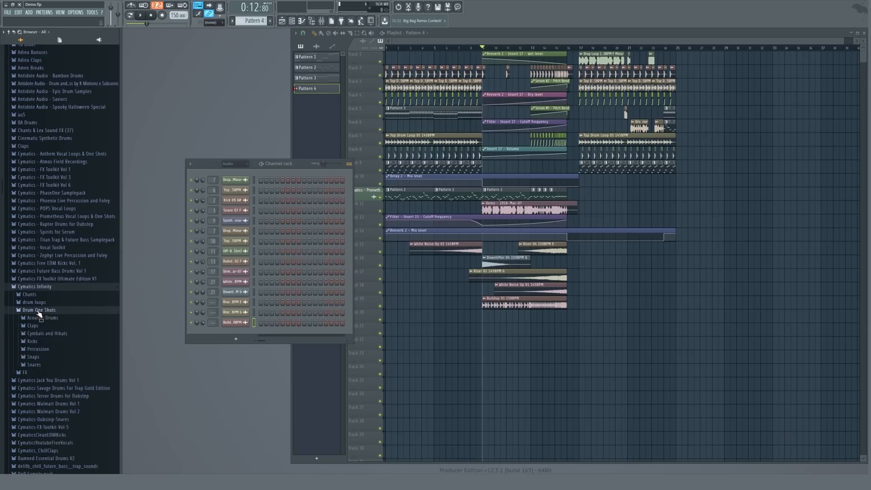
Preview clap samples and add Cymatics - Small Clap 15 to the channel rack.
{"action": "left_click", "coordinate": [33, 326]}
{"action": "left_click", "coordinate": [42, 334]}
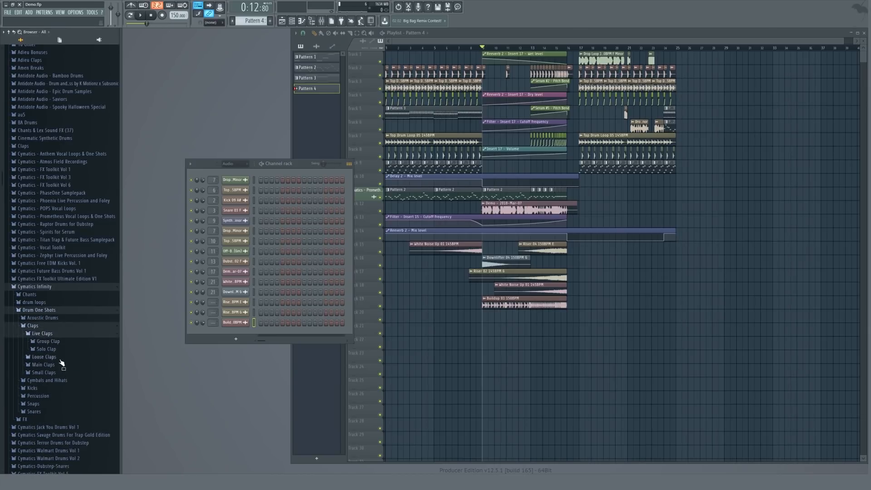
{"action": "left_click", "coordinate": [47, 341]}
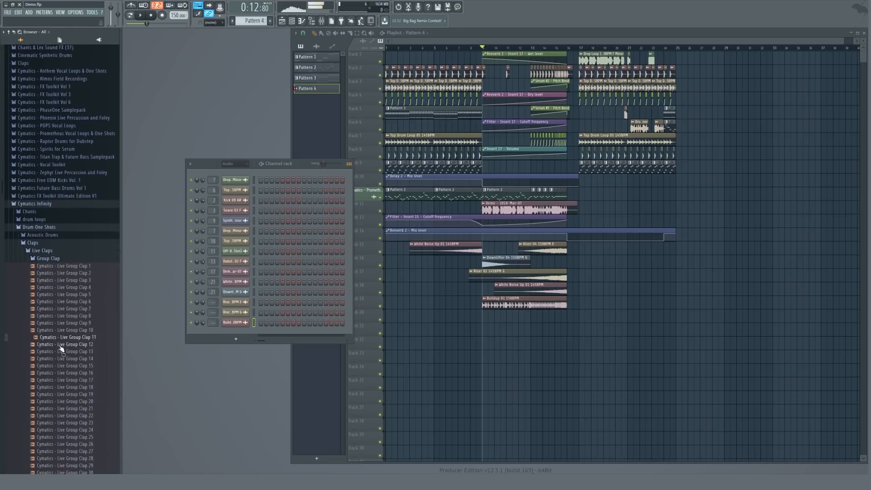
{"action": "left_click", "coordinate": [71, 343]}
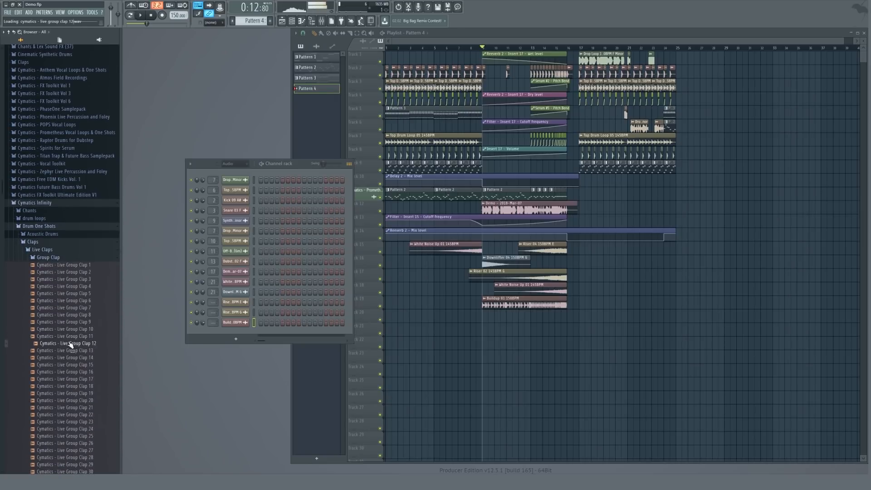
{"action": "left_click", "coordinate": [42, 251]}
{"action": "left_click", "coordinate": [46, 273]}
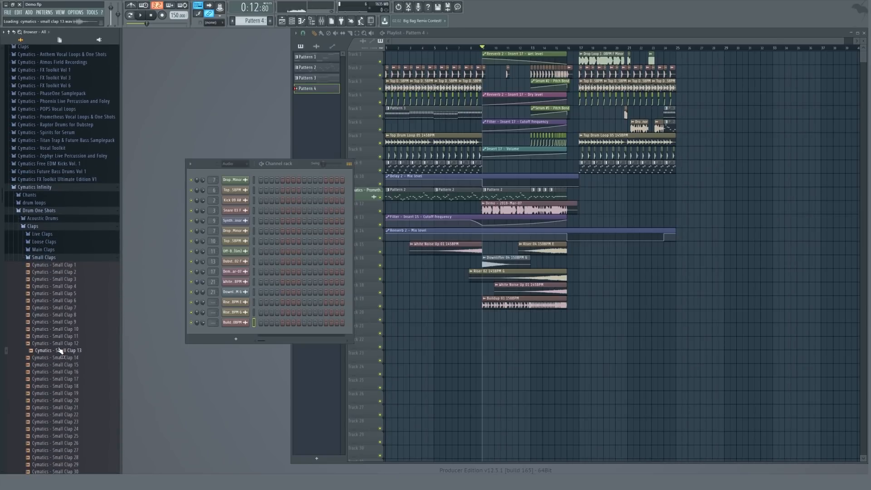
{"action": "key", "text": "Down"}
{"action": "left_click", "coordinate": [65, 364]}
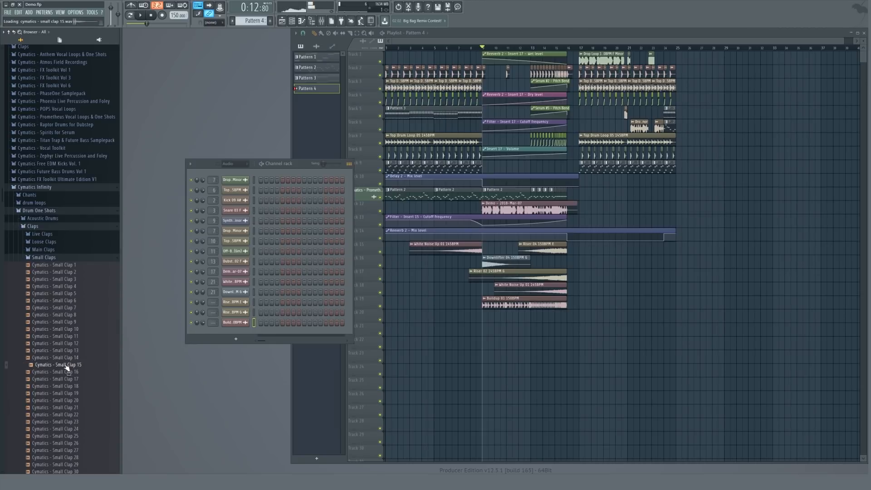
{"action": "left_click_drag", "start_coordinate": [63, 363], "coordinate": [242, 338]}
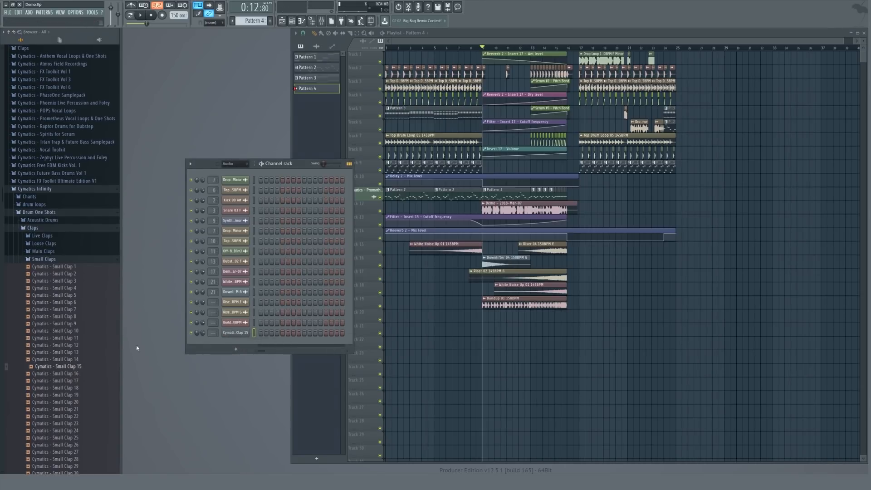
Preview more small claps and add Small Clap 30 and Small Clap 12 to the channel rack.
{"action": "scroll", "coordinate": [68, 299], "scroll_direction": "down", "scroll_amount": 6}
{"action": "left_click", "coordinate": [68, 295]}
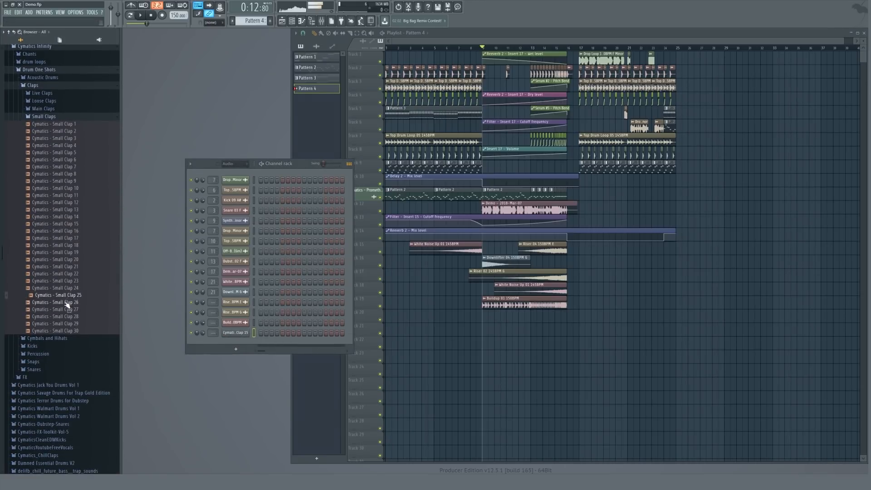
{"action": "left_click", "coordinate": [67, 303]}
{"action": "left_click", "coordinate": [66, 309]}
{"action": "left_click", "coordinate": [67, 317]}
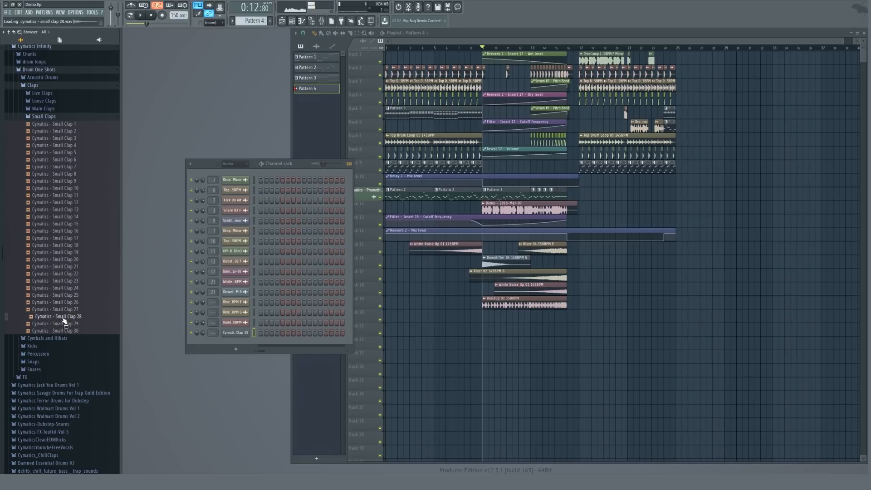
{"action": "left_click", "coordinate": [68, 323]}
{"action": "left_click", "coordinate": [69, 330]}
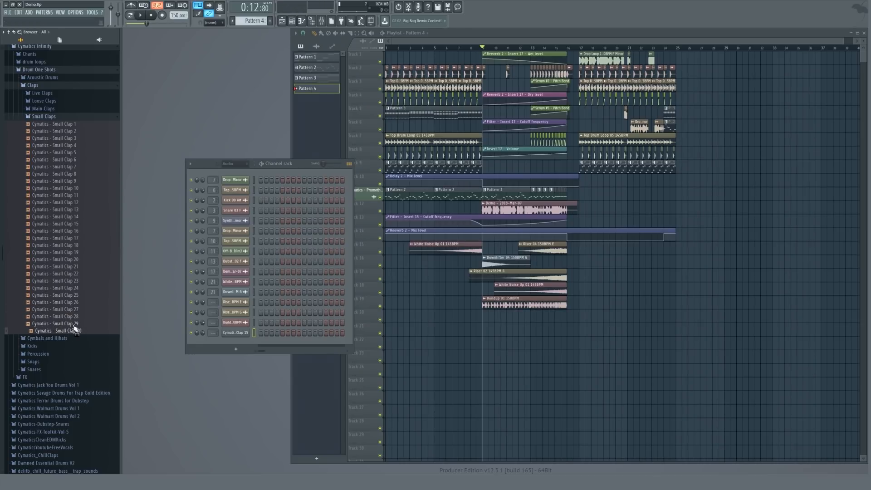
{"action": "left_click_drag", "start_coordinate": [75, 328], "coordinate": [229, 350]}
{"action": "left_click", "coordinate": [69, 197]}
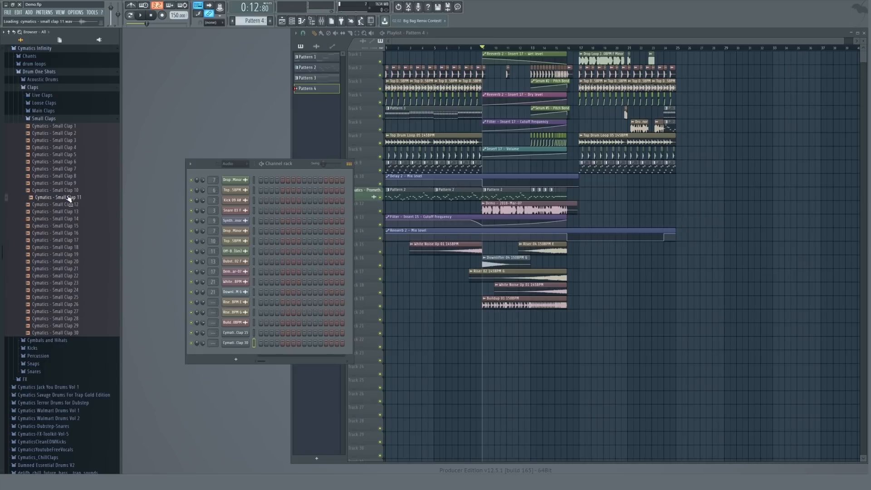
{"action": "left_click_drag", "start_coordinate": [69, 205], "coordinate": [236, 359]}
Preview the lower-numbered small clap samples.
{"action": "left_click", "coordinate": [66, 183]}
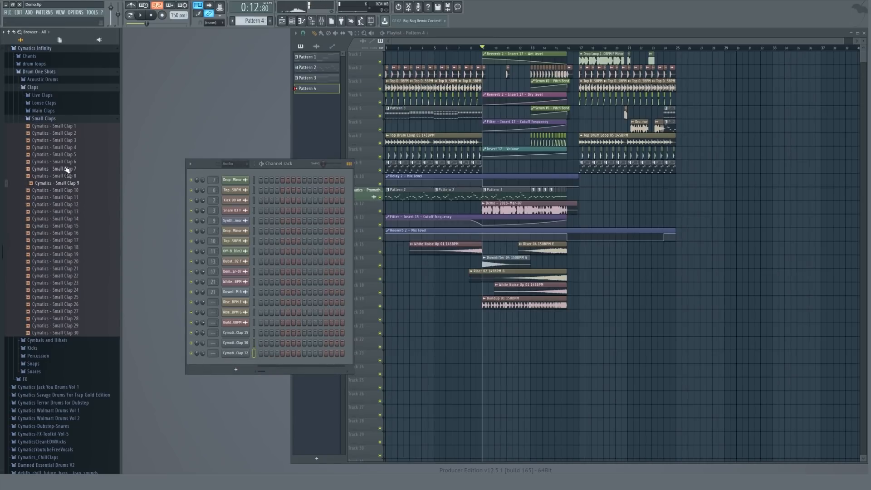
{"action": "left_click", "coordinate": [66, 161]}
{"action": "left_click", "coordinate": [66, 154]}
{"action": "left_click", "coordinate": [65, 148]}
{"action": "left_click", "coordinate": [66, 140]}
{"action": "left_click", "coordinate": [65, 133]}
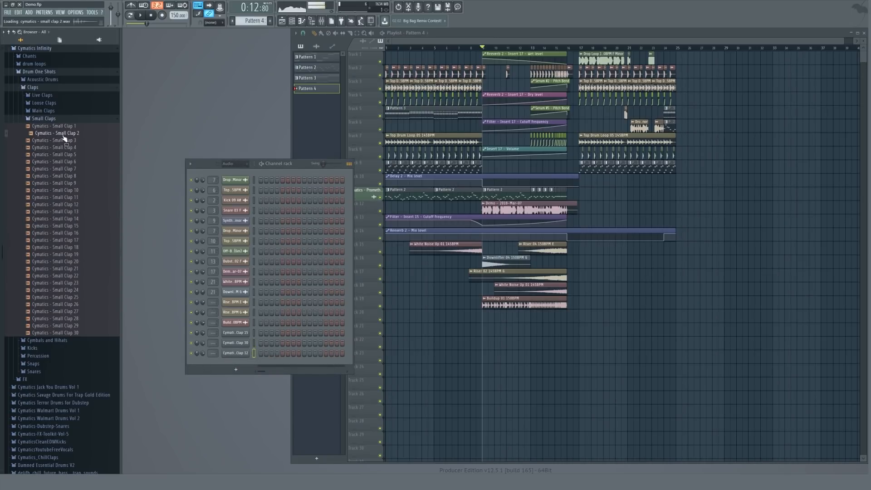
Open the Main Claps folder, preview its samples, and add Cymatics - Main Clap 1 to the channel rack.
{"action": "left_click", "coordinate": [49, 110]}
{"action": "left_click", "coordinate": [58, 162]}
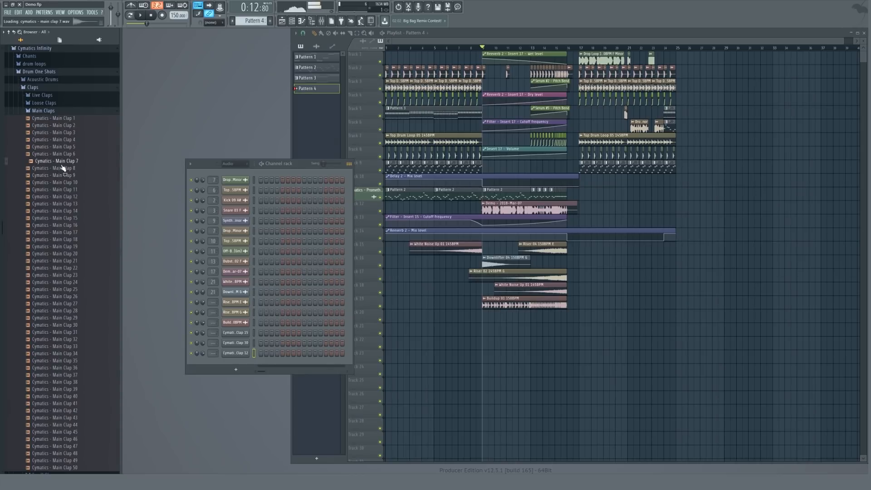
{"action": "left_click", "coordinate": [63, 168]}
{"action": "left_click", "coordinate": [64, 161]}
{"action": "left_click", "coordinate": [65, 153]}
{"action": "left_click", "coordinate": [65, 147]}
{"action": "left_click", "coordinate": [67, 140]}
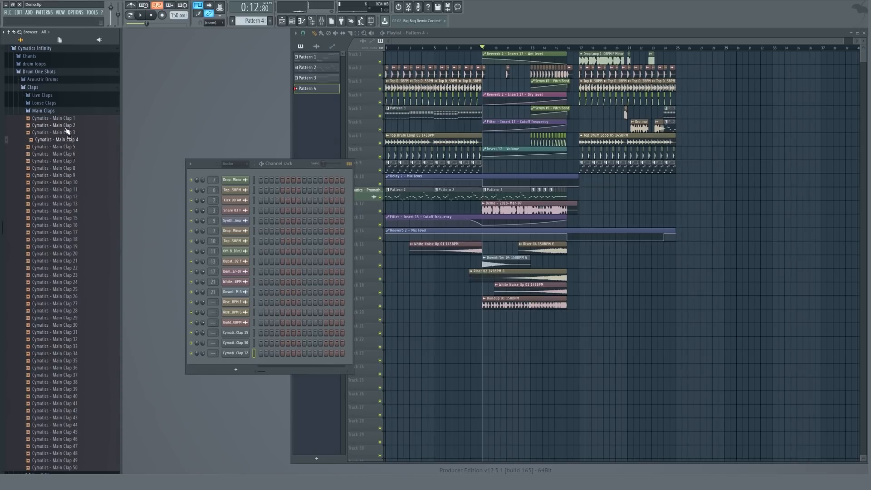
{"action": "left_click", "coordinate": [66, 133]}
{"action": "left_click", "coordinate": [67, 125]}
{"action": "left_click", "coordinate": [65, 133]}
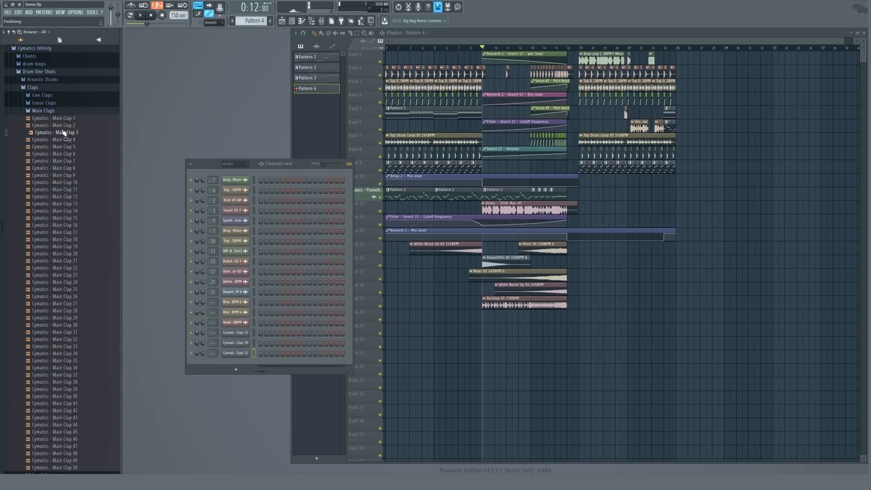
{"action": "left_click", "coordinate": [63, 119]}
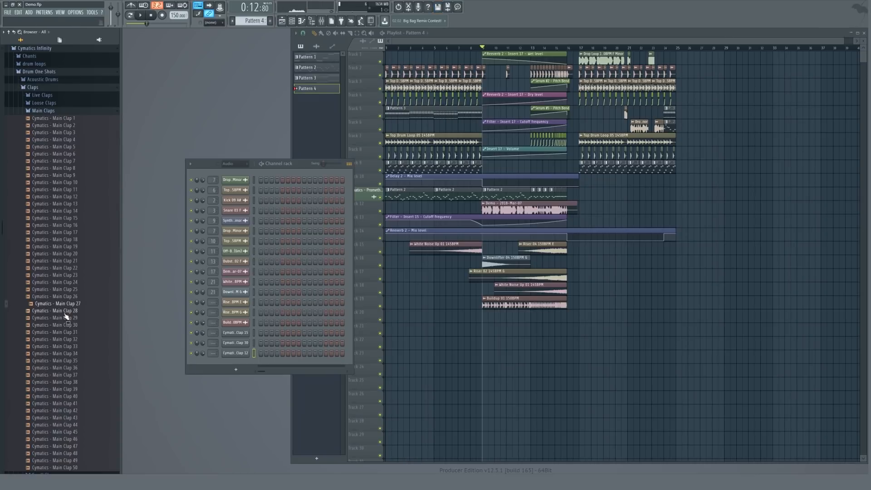
{"action": "left_click", "coordinate": [60, 119]}
{"action": "left_click_drag", "start_coordinate": [60, 119], "coordinate": [232, 363]}
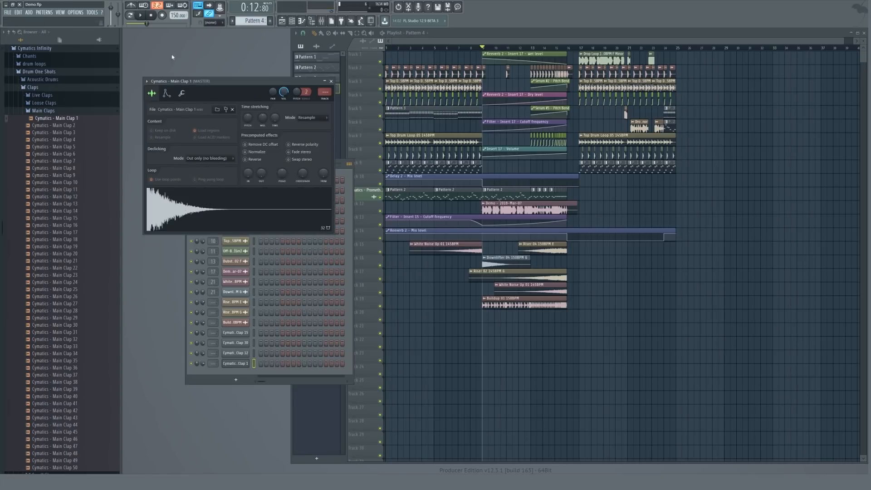
Inspect the Main Clap 1 sampler's sample and envelope settings while previewing the sound.
{"action": "left_click", "coordinate": [167, 97]}
{"action": "left_click", "coordinate": [153, 94]}
{"action": "left_click", "coordinate": [166, 94]}
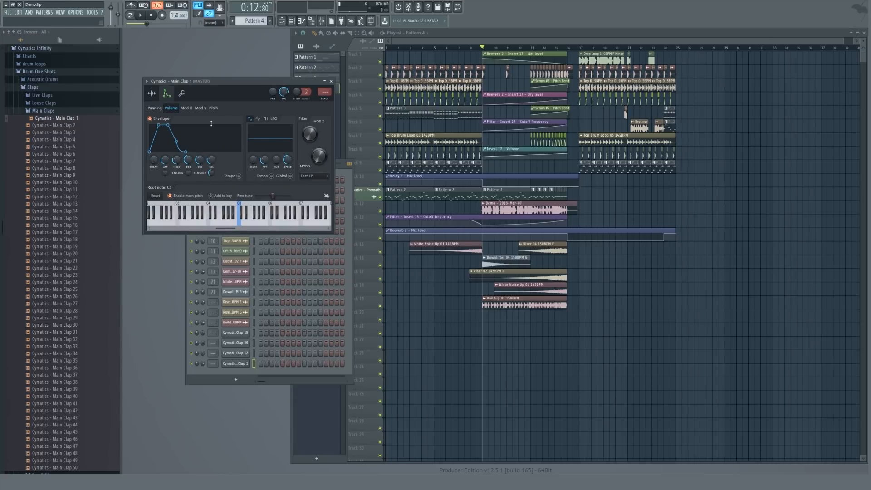
{"action": "left_click", "coordinate": [152, 94]}
{"action": "left_click", "coordinate": [202, 205]}
{"action": "left_click", "coordinate": [167, 94]}
{"action": "left_click", "coordinate": [153, 95]}
{"action": "left_click", "coordinate": [179, 199]}
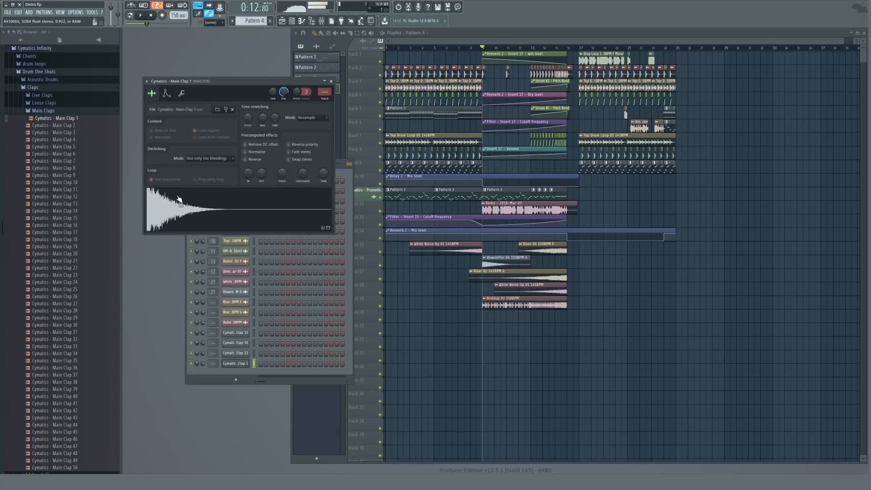
{"action": "key", "text": "Escape"}
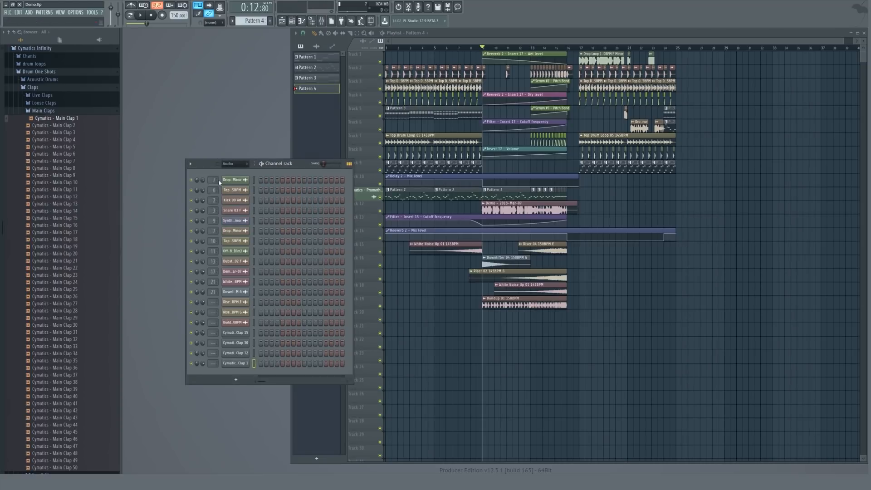
{"action": "left_click", "coordinate": [237, 364]}
{"action": "left_click", "coordinate": [167, 94]}
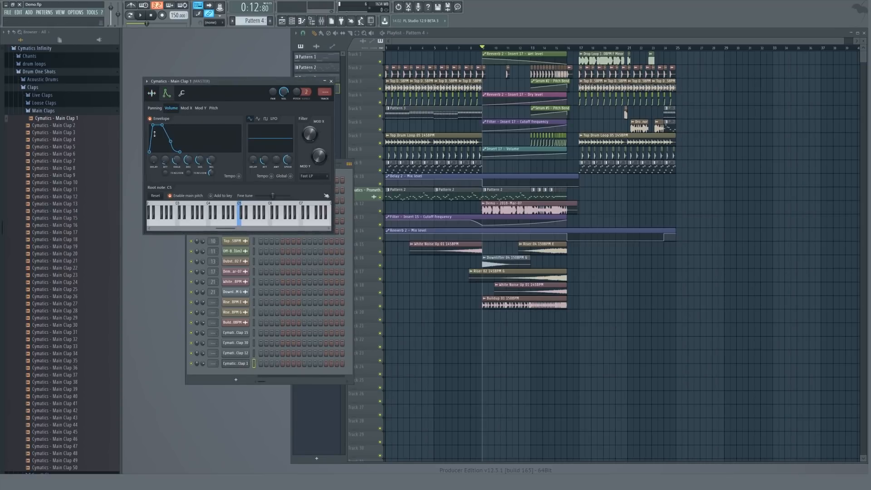
{"action": "left_click", "coordinate": [166, 94]}
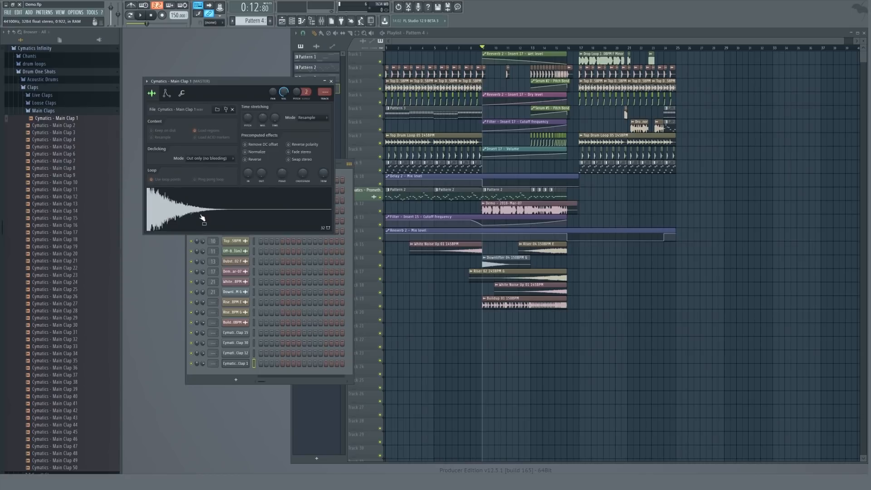
{"action": "key", "text": "Escape"}
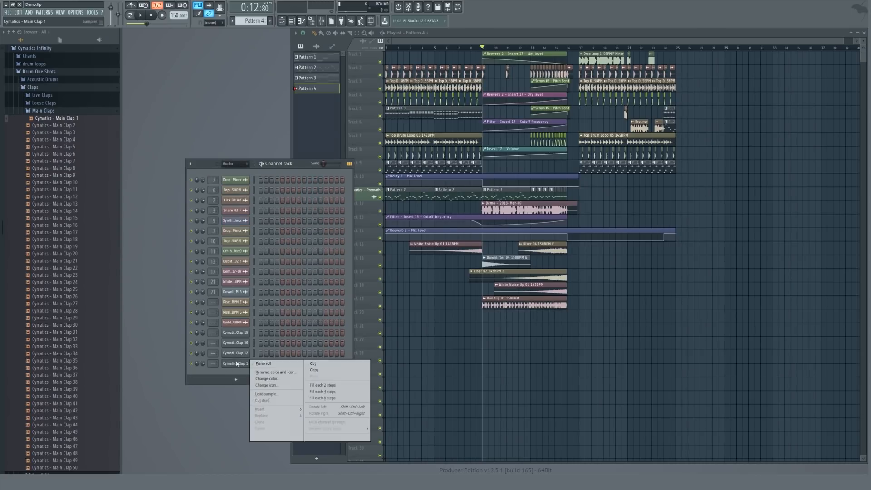
Fill the four clap channels with evenly spaced steps and play the pattern.
{"action": "right_click", "coordinate": [247, 362]}
{"action": "left_click", "coordinate": [322, 392]}
{"action": "right_click", "coordinate": [247, 353]}
{"action": "left_click", "coordinate": [322, 375]}
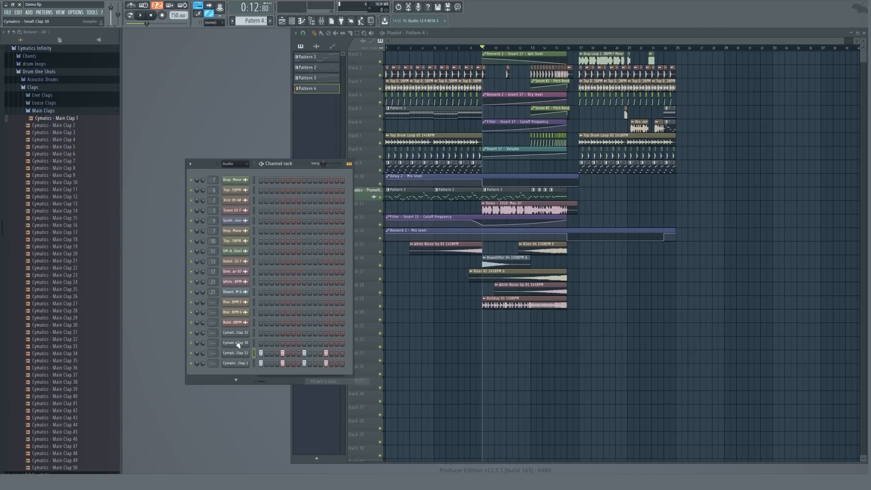
{"action": "right_click", "coordinate": [247, 343]}
{"action": "left_click", "coordinate": [322, 373]}
{"action": "right_click", "coordinate": [248, 332]}
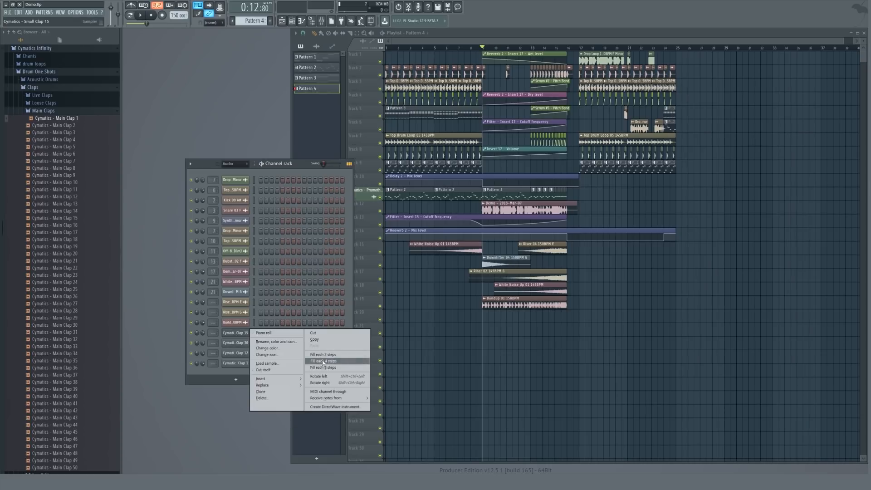
{"action": "left_click", "coordinate": [322, 363]}
{"action": "key", "text": "space"}
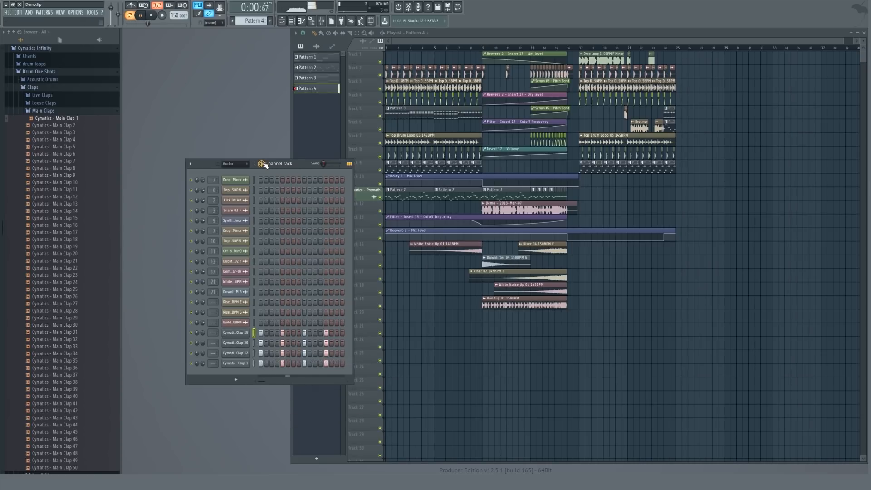
Collapse the Main Claps and Claps folders in the browser.
{"action": "left_click", "coordinate": [45, 111]}
{"action": "scroll", "coordinate": [45, 181], "scroll_direction": "up", "scroll_amount": 5}
{"action": "left_click", "coordinate": [42, 231]}
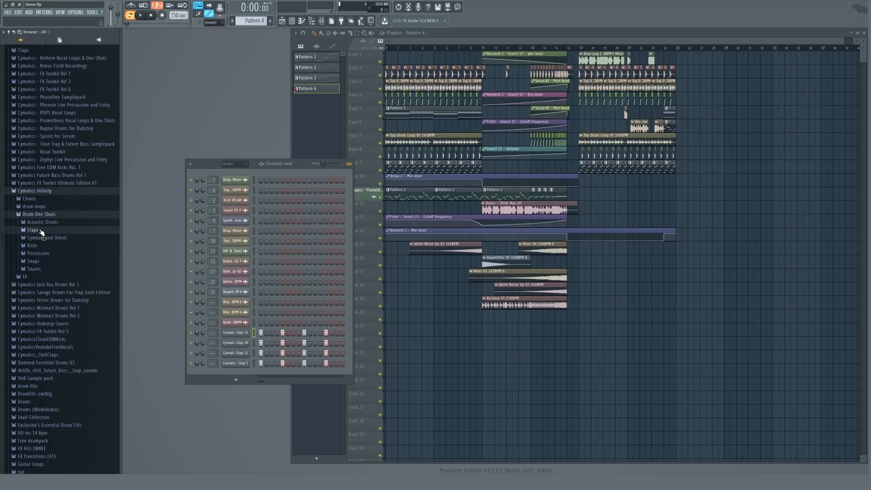
Collapse the Cymatics Infinity folder and open the FX > Various folder of Cymatics Jack You Drums Vol 1.
{"action": "left_click", "coordinate": [40, 214]}
{"action": "left_click", "coordinate": [40, 191]}
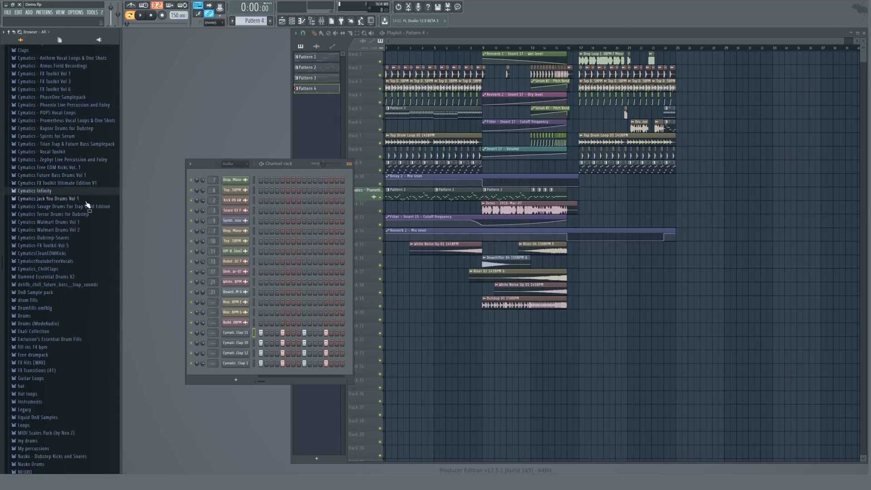
{"action": "scroll", "coordinate": [86, 213], "scroll_direction": "up", "scroll_amount": 5}
{"action": "scroll", "coordinate": [84, 235], "scroll_direction": "down", "scroll_amount": 2}
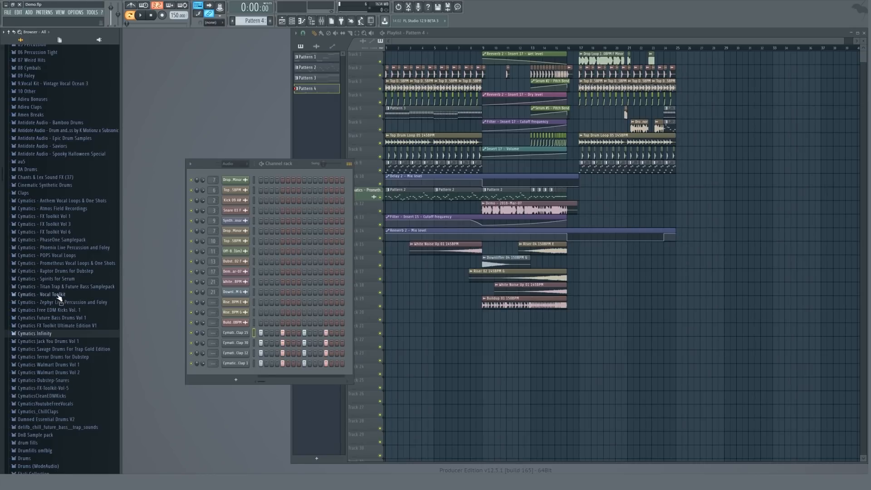
{"action": "left_click", "coordinate": [51, 342]}
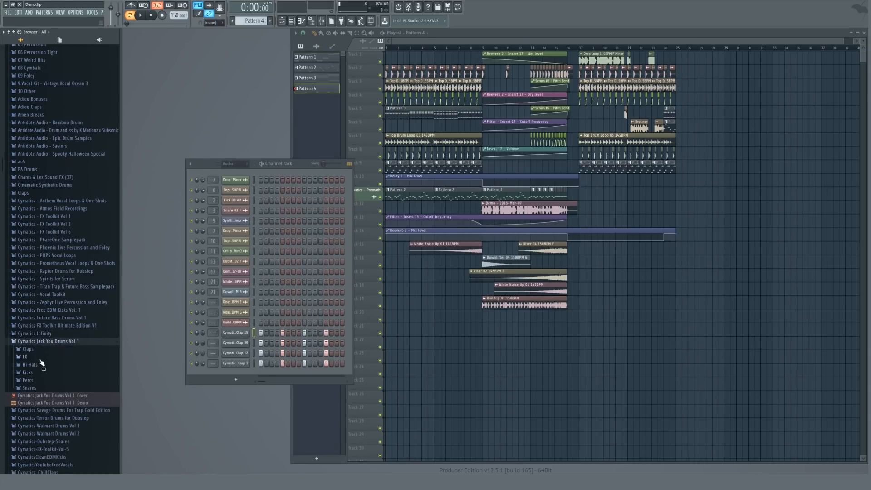
{"action": "left_click", "coordinate": [25, 356]}
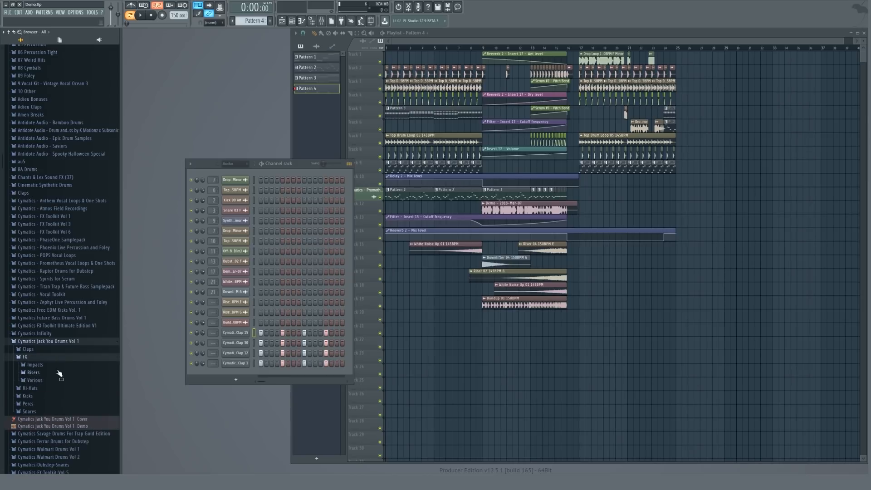
{"action": "left_click", "coordinate": [51, 379]}
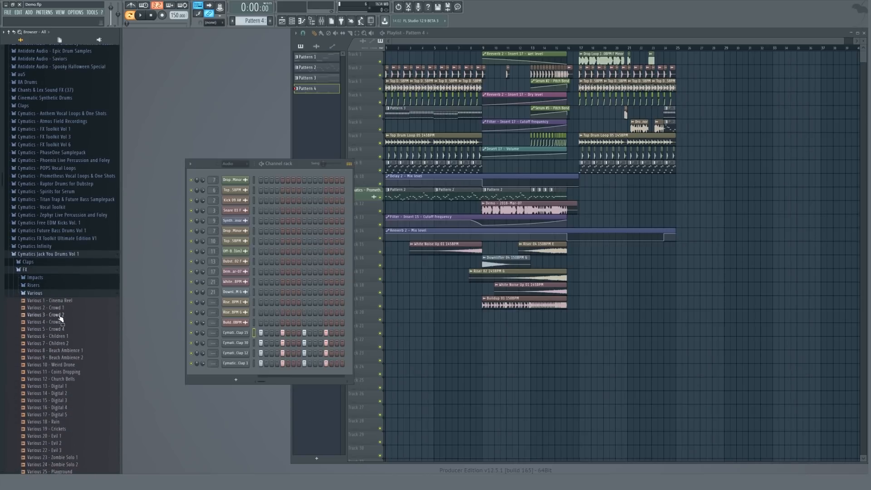
Preview Various 2 - Crowd 1 and place it on an empty playlist track at the start of the build-up.
{"action": "left_click", "coordinate": [57, 307]}
{"action": "left_click_drag", "start_coordinate": [57, 323], "coordinate": [490, 317]}
{"action": "scroll", "coordinate": [529, 314], "scroll_direction": "up", "scroll_amount": 3}
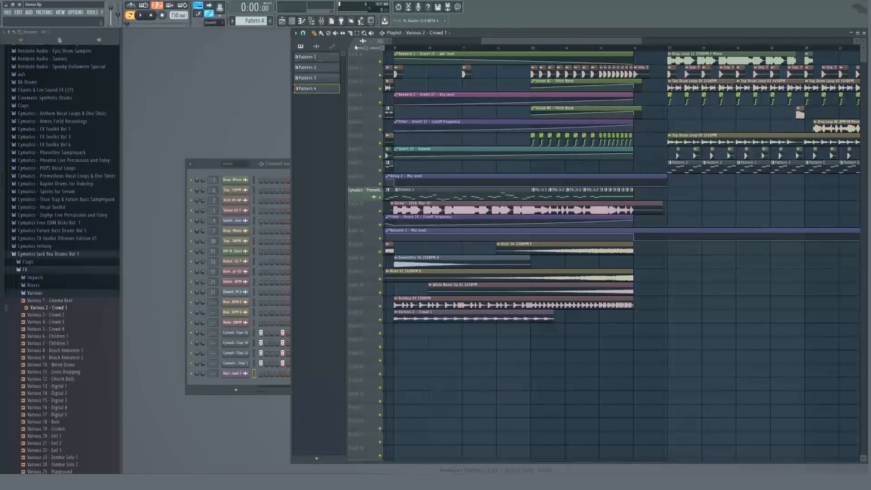
{"action": "scroll", "coordinate": [546, 313], "scroll_direction": "up", "scroll_amount": 3}
{"action": "left_click_drag", "start_coordinate": [569, 312], "coordinate": [504, 310]}
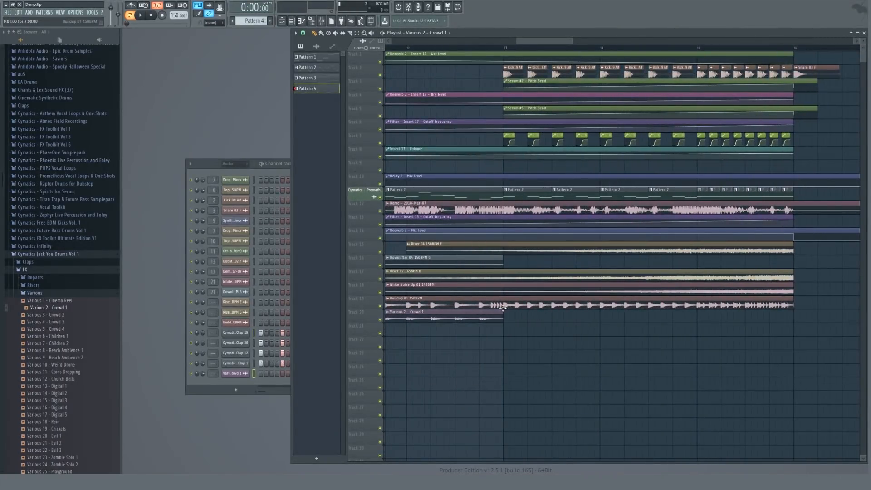
Play the build-up from the start of the transition to hear the crowd sample.
{"action": "scroll", "coordinate": [503, 306], "scroll_direction": "up", "scroll_amount": 5}
{"action": "scroll", "coordinate": [502, 306], "scroll_direction": "down", "scroll_amount": 5}
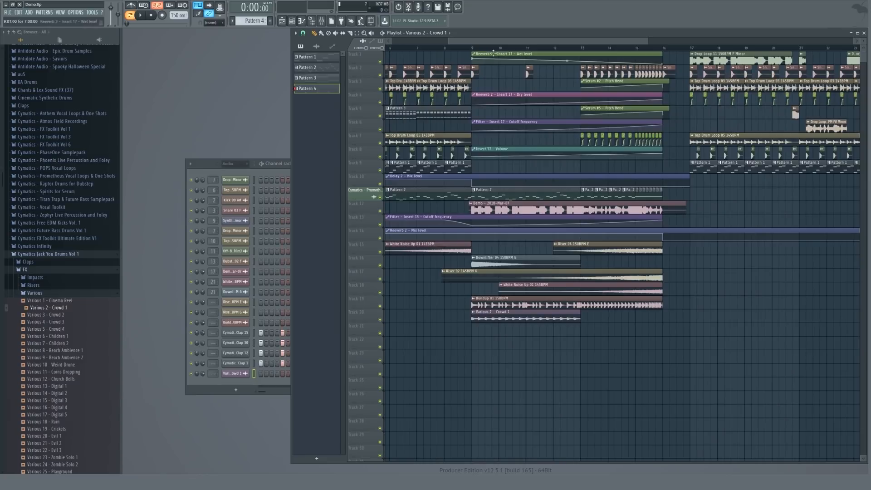
{"action": "left_click", "coordinate": [471, 48]}
{"action": "key", "text": "space"}
{"action": "key", "text": "space"}
Paint Pattern 4 on the track below the crowd clip and duplicate it three times across the build-up.
{"action": "left_click", "coordinate": [446, 34]}
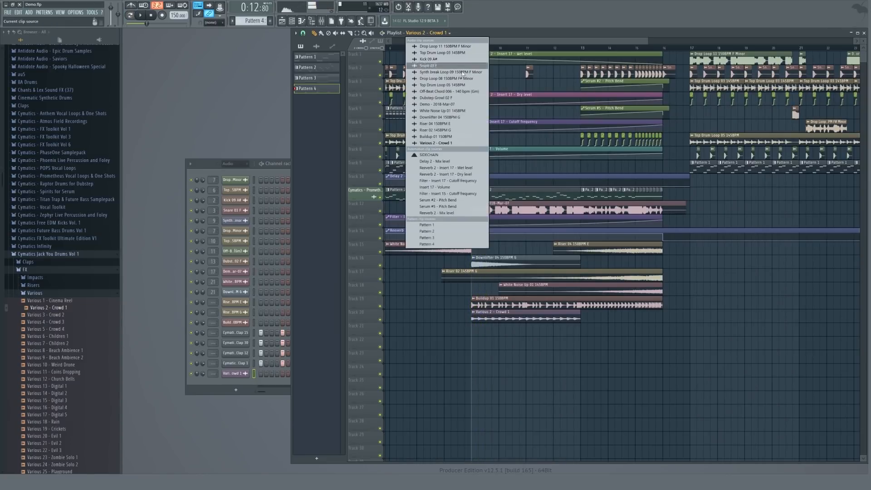
{"action": "left_click", "coordinate": [426, 244]}
{"action": "left_click", "coordinate": [482, 328]}
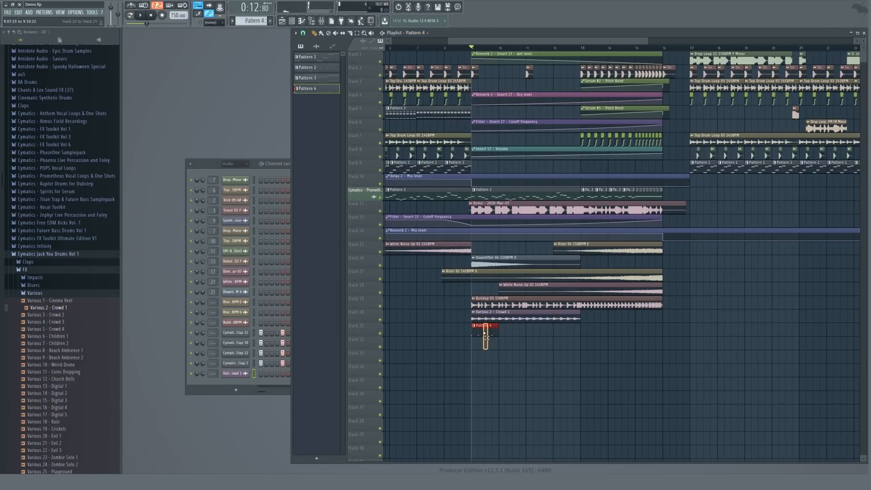
{"action": "key", "text": "ctrl+b"}
{"action": "key", "text": "ctrl+b"}
{"action": "key", "text": "ctrl+b"}
{"action": "key", "text": "ctrl+b"}
{"action": "key", "text": "ctrl+b"}
{"action": "key", "text": "ctrl+b"}
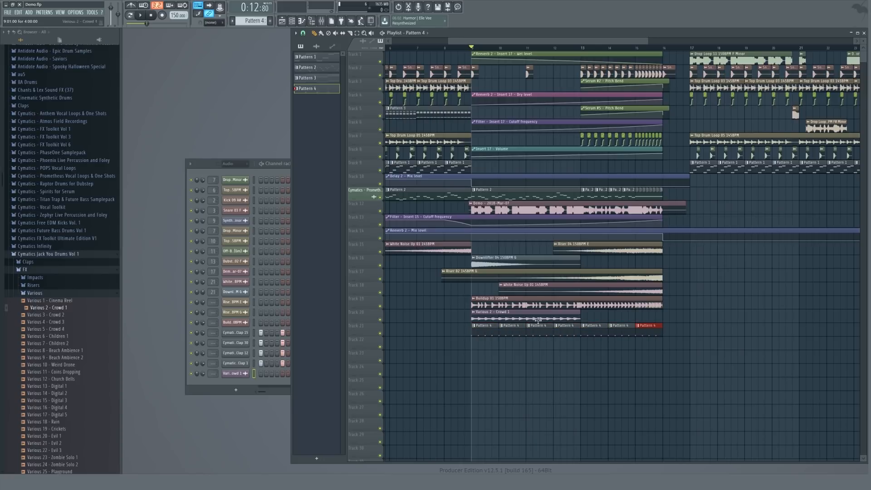
Duplicate the crowd clip so it continues through the second half of the build-up.
{"action": "key", "text": "space"}
{"action": "left_click_drag", "start_coordinate": [589, 321], "coordinate": [571, 318]}
{"action": "key", "text": "ctrl+b"}
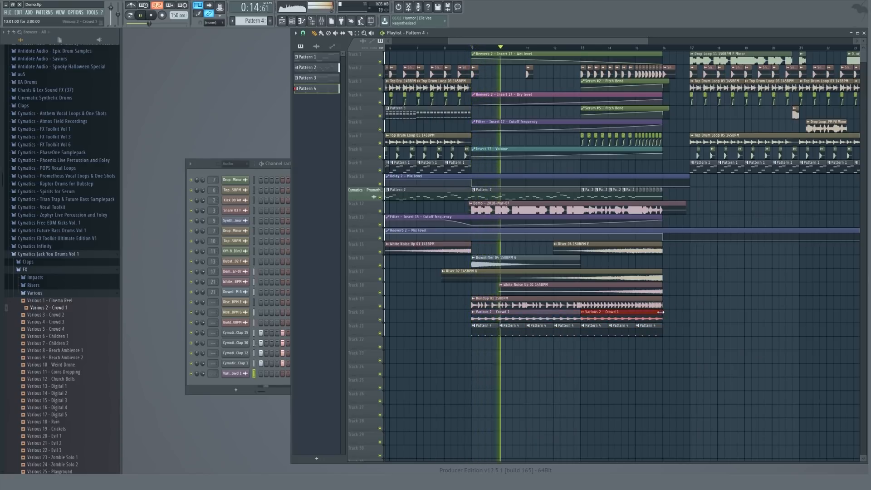
Play back the build-up section to listen to the layered transition.
{"action": "scroll", "coordinate": [522, 316], "scroll_direction": "down", "scroll_amount": 3}
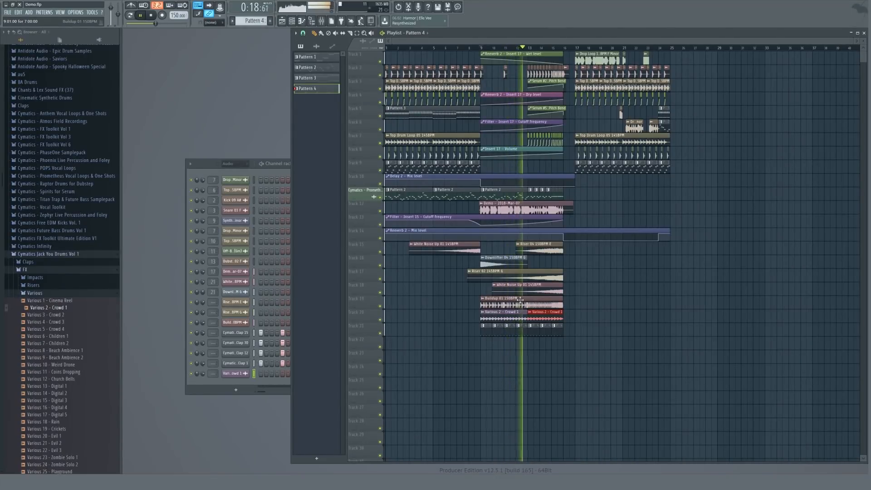
{"action": "left_click", "coordinate": [467, 276]}
{"action": "scroll", "coordinate": [468, 276], "scroll_direction": "up", "scroll_amount": 3}
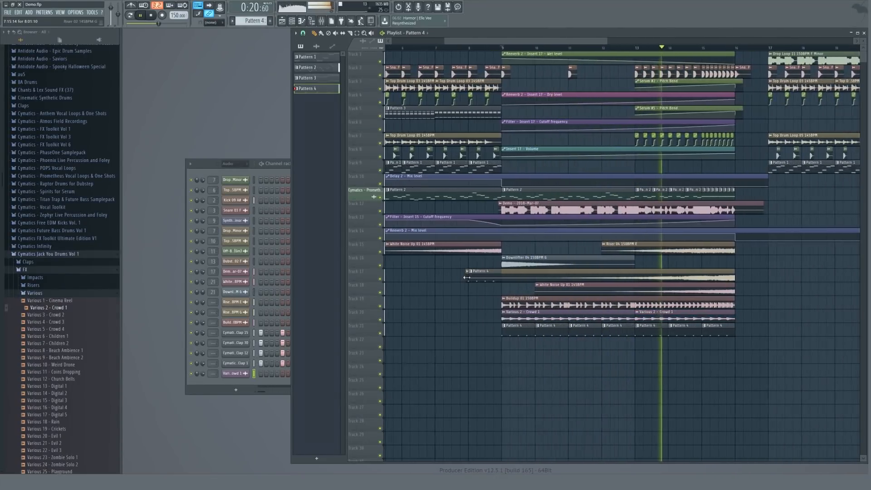
{"action": "scroll", "coordinate": [504, 276], "scroll_direction": "down", "scroll_amount": 3}
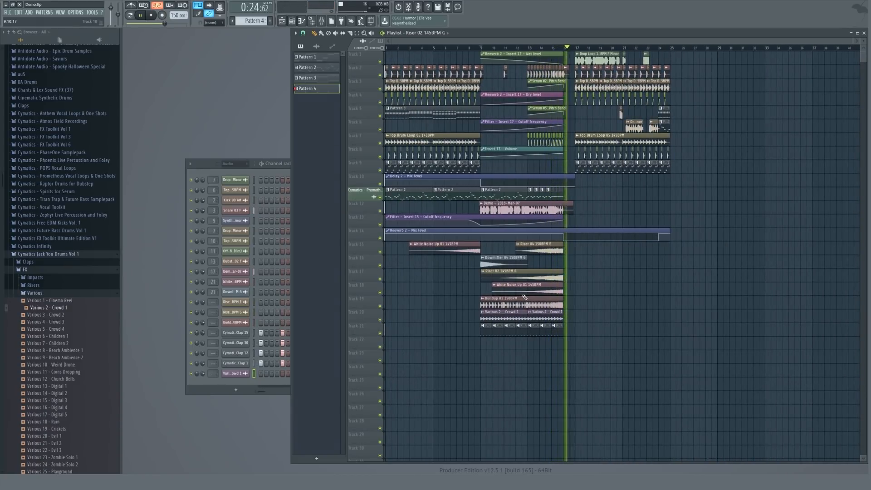
{"action": "key", "text": "space"}
Insert a new Serum instrument channel into the channel rack of the new pattern.
{"action": "left_click", "coordinate": [217, 165]}
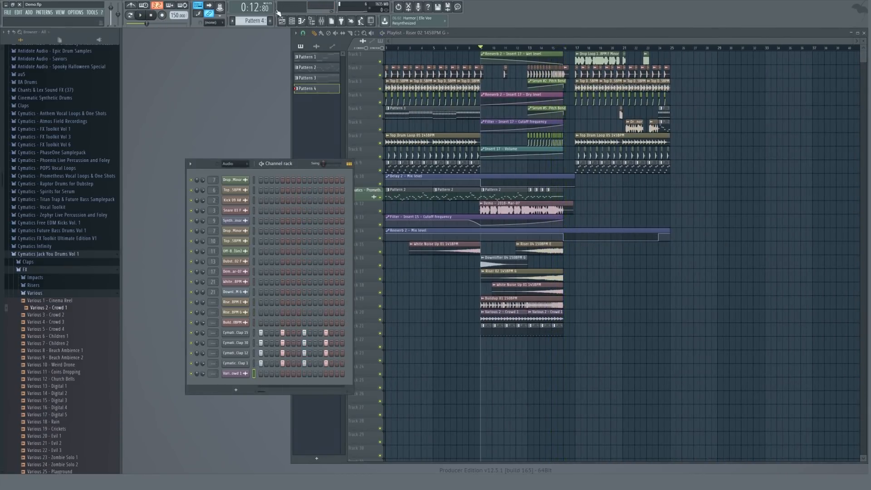
{"action": "left_click", "coordinate": [421, 113]}
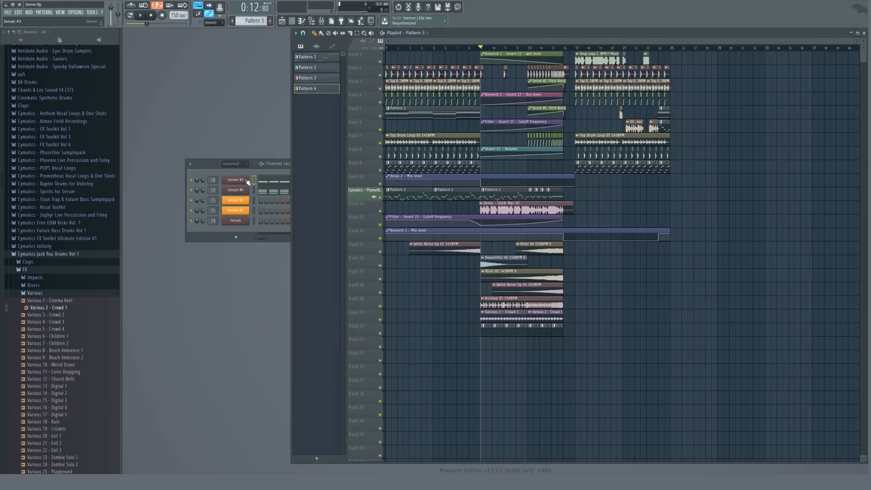
{"action": "left_click", "coordinate": [204, 165]}
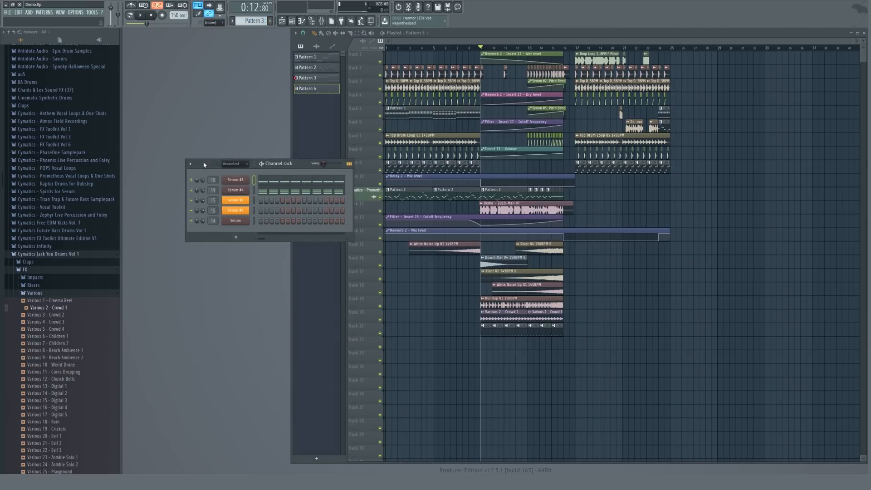
{"action": "right_click", "coordinate": [238, 180]}
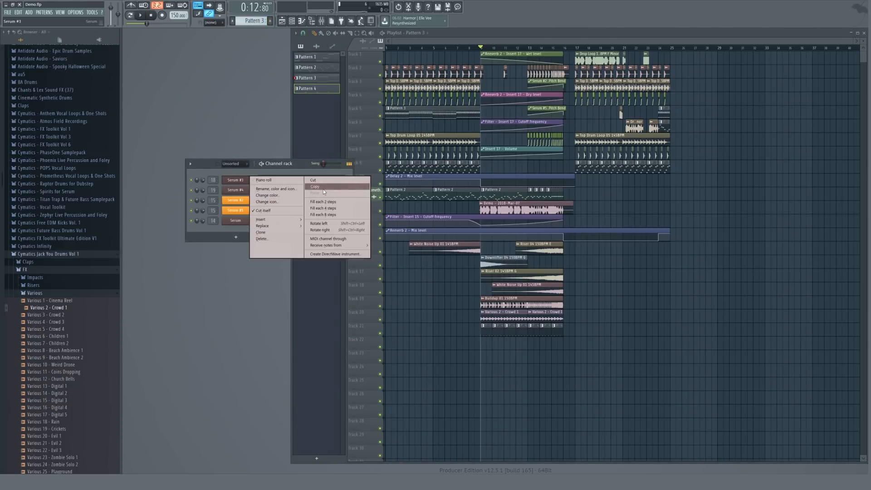
{"action": "left_click", "coordinate": [323, 189]}
{"action": "right_click", "coordinate": [236, 181]}
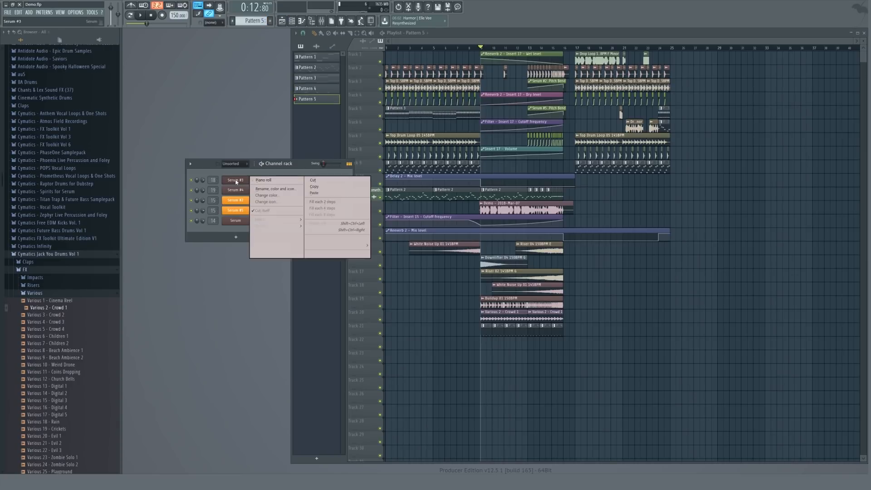
{"action": "mouse_move", "coordinate": [282, 222]}
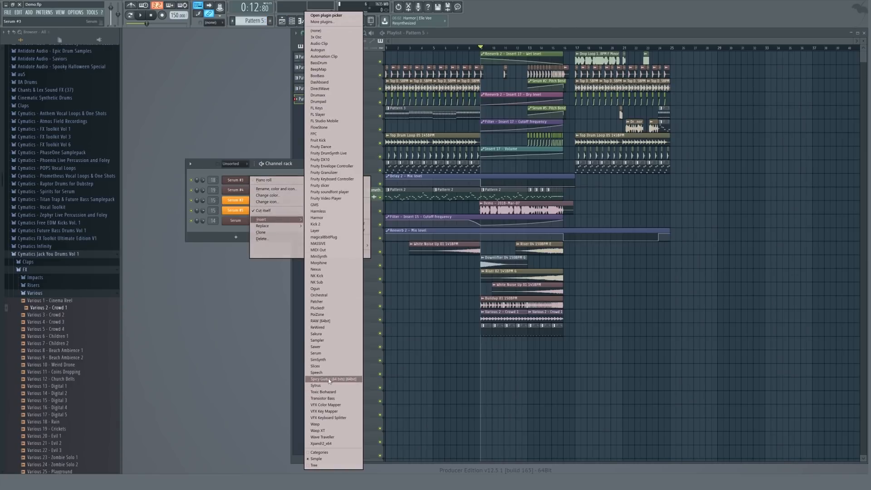
{"action": "left_click", "coordinate": [317, 353]}
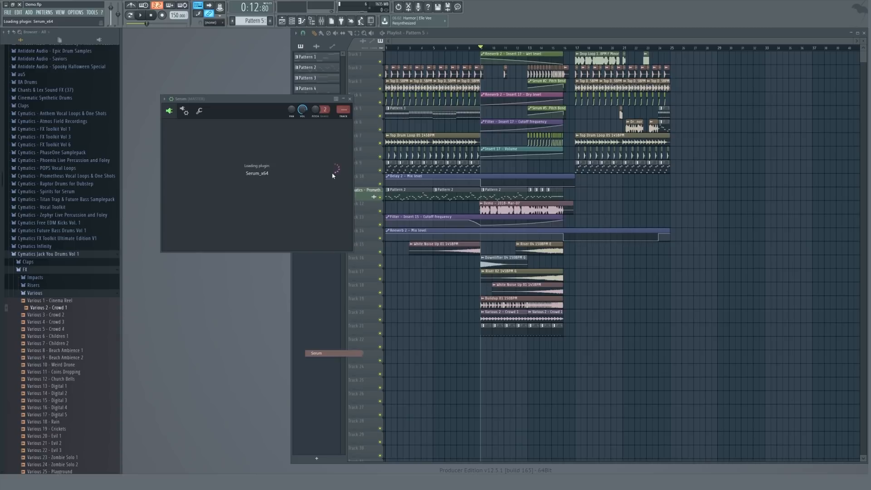
{"action": "left_click", "coordinate": [544, 98]}
{"action": "left_click", "coordinate": [262, 164]}
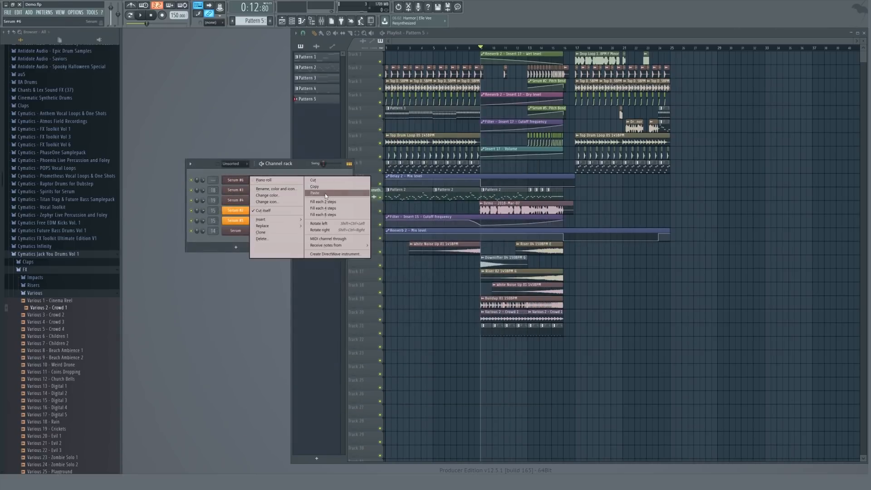
{"action": "left_click", "coordinate": [262, 164]}
Open the new Serum channel and load the Basic Shapes wavetable on oscillator A.
{"action": "left_click", "coordinate": [236, 180]}
{"action": "left_click", "coordinate": [282, 166]}
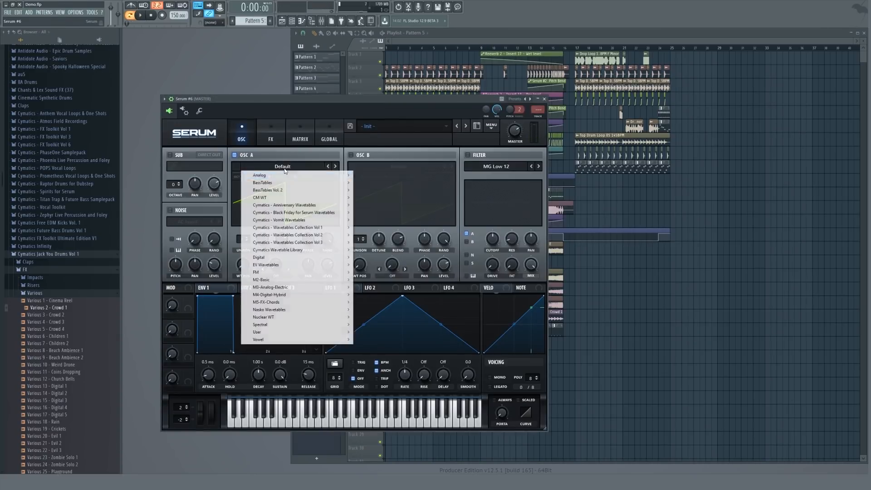
{"action": "mouse_move", "coordinate": [272, 175]}
{"action": "left_click", "coordinate": [371, 207]}
{"action": "mouse_move", "coordinate": [239, 266]}
{"action": "left_mouse_down"}
{"action": "mouse_move", "coordinate": [239, 250]}
{"action": "mouse_move", "coordinate": [241, 268]}
{"action": "mouse_move", "coordinate": [245, 257]}
{"action": "left_mouse_up"}
{"action": "left_click", "coordinate": [544, 99]}
Enable oscillator A's routing to Serum's filter while the sound plays and adjust the filter cutoff.
{"action": "key", "text": "space"}
{"action": "left_click", "coordinate": [240, 180]}
{"action": "left_click", "coordinate": [468, 155]}
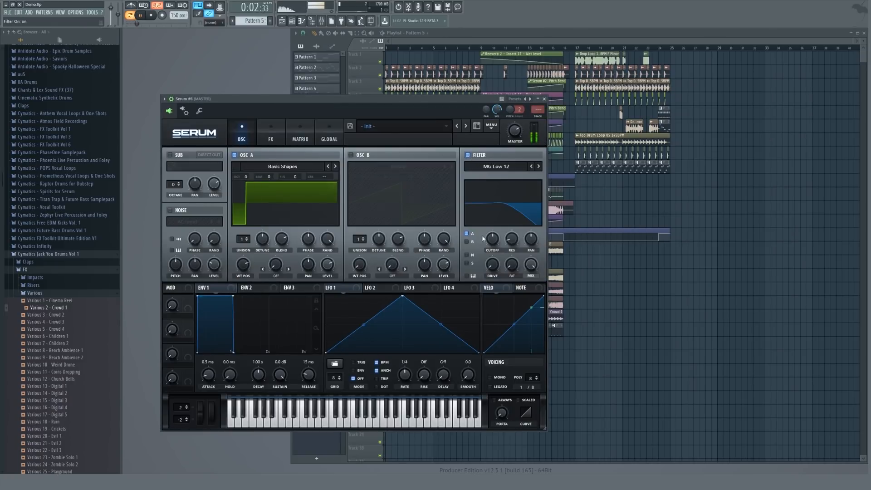
{"action": "left_click_drag", "start_coordinate": [493, 247], "coordinate": [492, 250]}
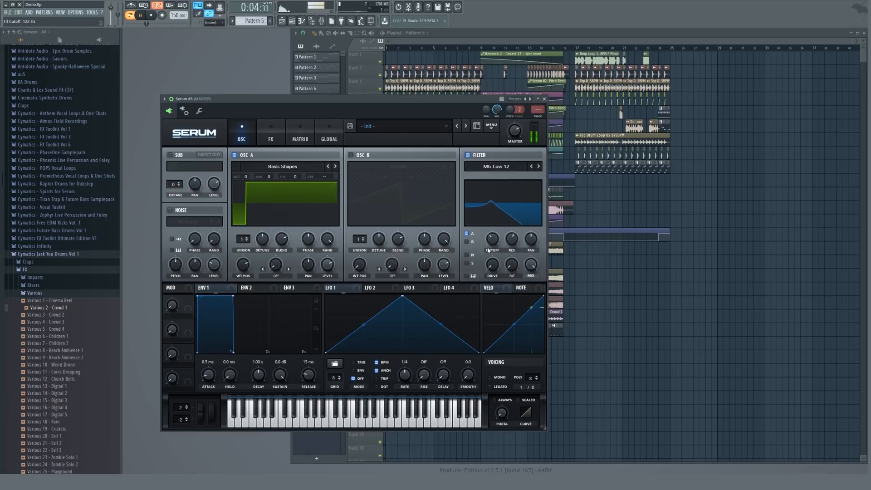
Enable the Compressor and Filter effects in Serum's FX section, set the filter to MG Low 12 and cutoff about 231 Hz.
{"action": "left_click", "coordinate": [271, 131]}
{"action": "left_click", "coordinate": [174, 233]}
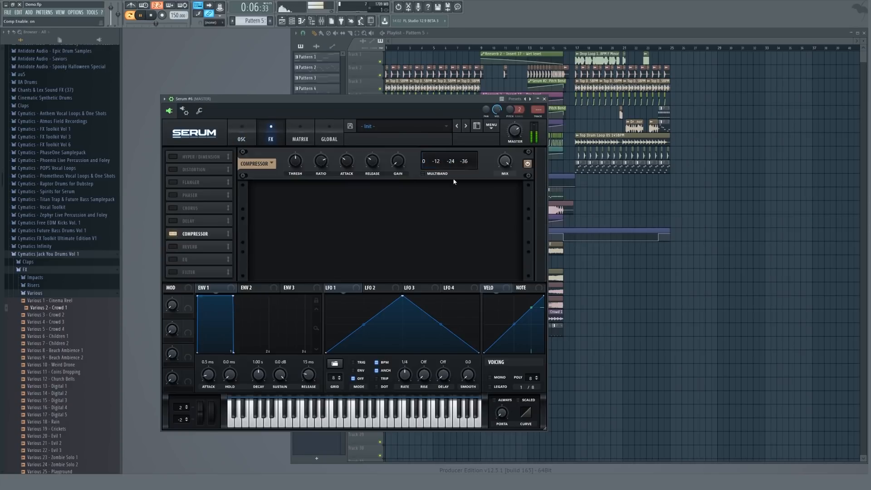
{"action": "left_click", "coordinate": [186, 271]}
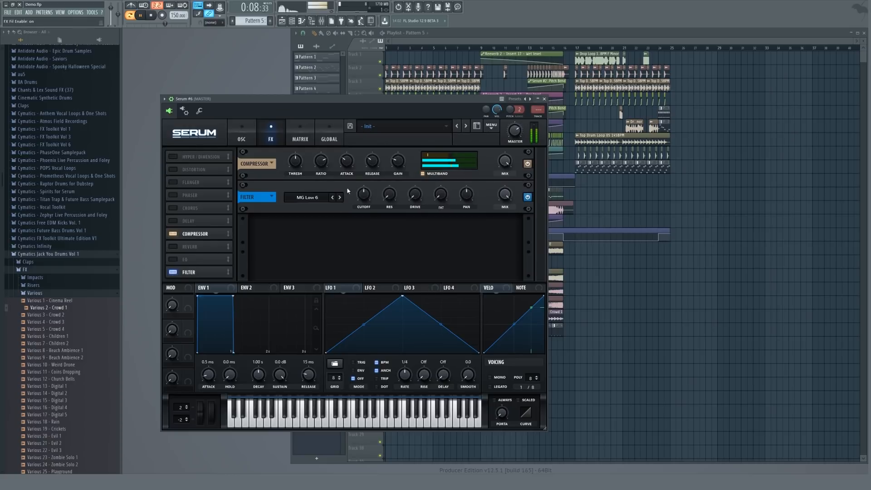
{"action": "left_click", "coordinate": [340, 198]}
{"action": "left_click_drag", "start_coordinate": [364, 195], "coordinate": [366, 203]}
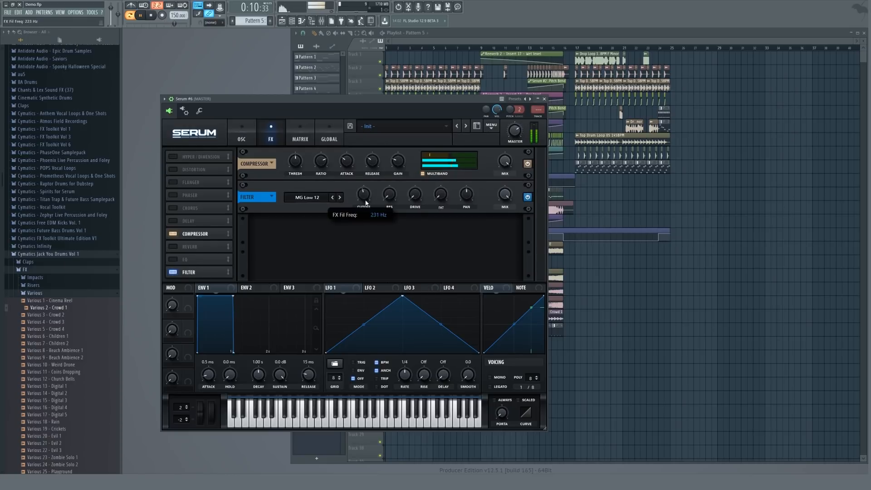
{"action": "left_click", "coordinate": [544, 99]}
Place Pattern 5 on track 9 and trim it to end at the drop.
{"action": "left_click_drag", "start_coordinate": [492, 167], "coordinate": [486, 165]}
{"action": "key", "text": "l"}
{"action": "right_click", "coordinate": [487, 165], "text": "ctrl"}
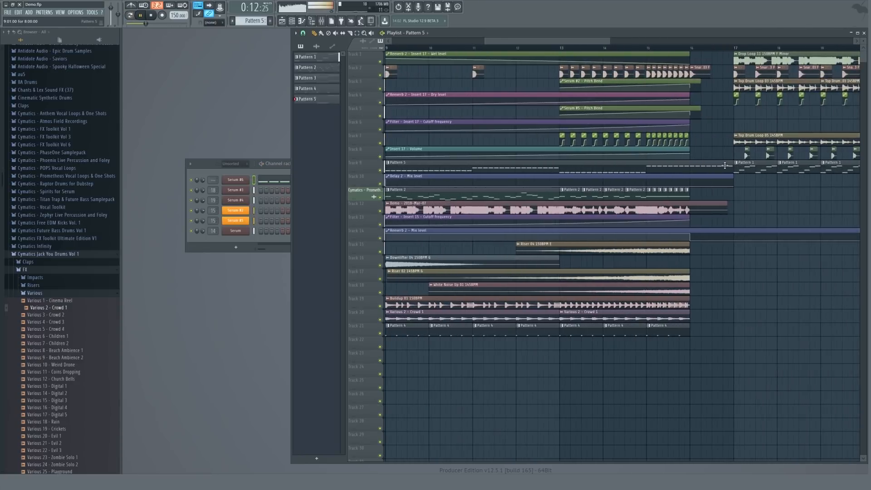
{"action": "left_click_drag", "start_coordinate": [732, 166], "coordinate": [687, 166]}
Route the new Serum channel to a free mixer insert and close the mixer.
{"action": "scroll", "coordinate": [498, 169], "scroll_direction": "down", "scroll_amount": 4}
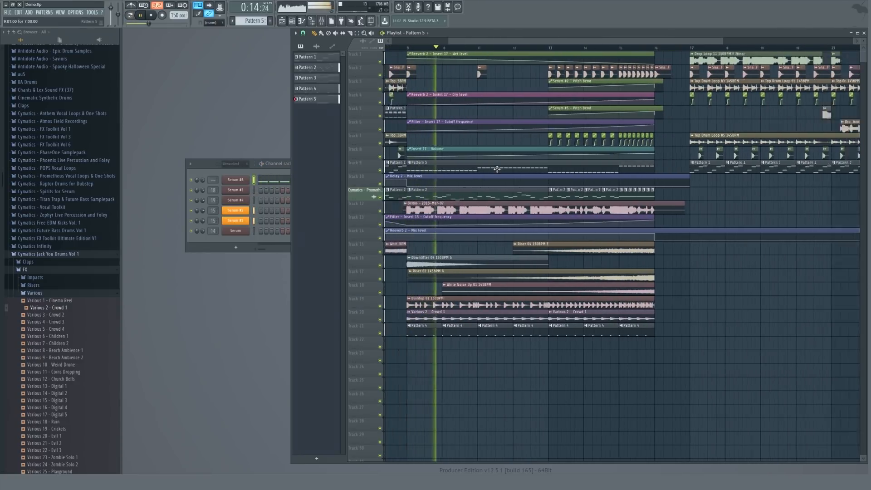
{"action": "left_click", "coordinate": [200, 183]}
{"action": "key", "text": "ctrl+l"}
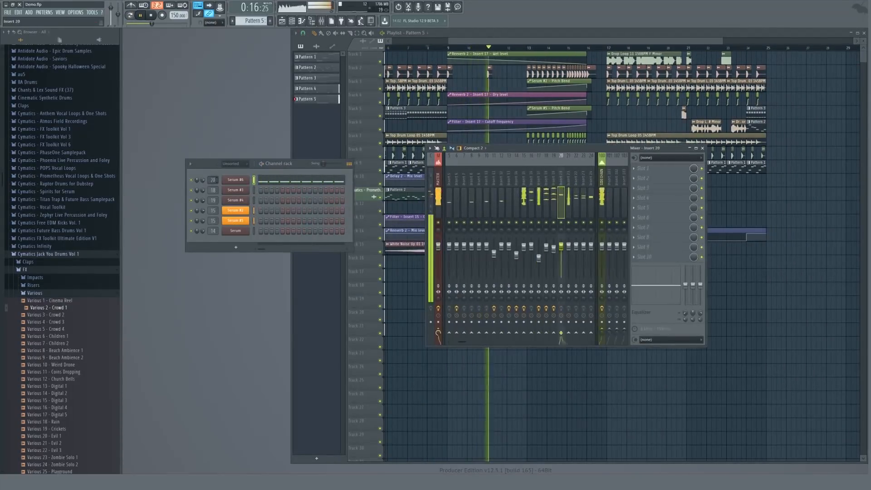
{"action": "key", "text": "F9"}
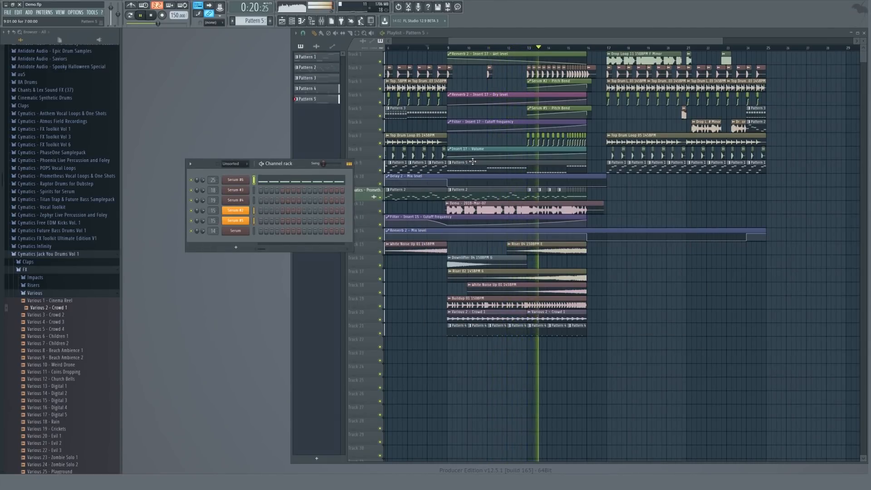
Inspect the SIDECHAIN automation clip and the automation channels in the channel rack.
{"action": "key", "text": "space"}
{"action": "scroll", "coordinate": [525, 136], "scroll_direction": "up", "scroll_amount": 4}
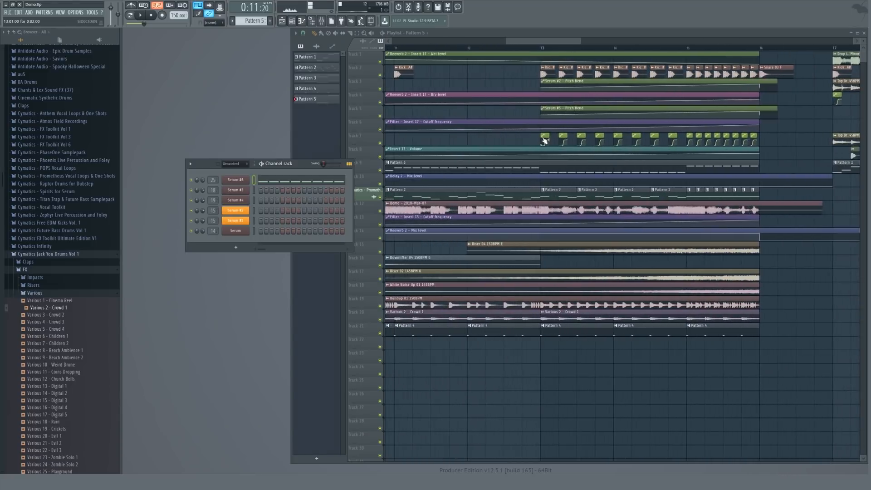
{"action": "right_click", "coordinate": [544, 137]}
{"action": "left_click", "coordinate": [560, 160]}
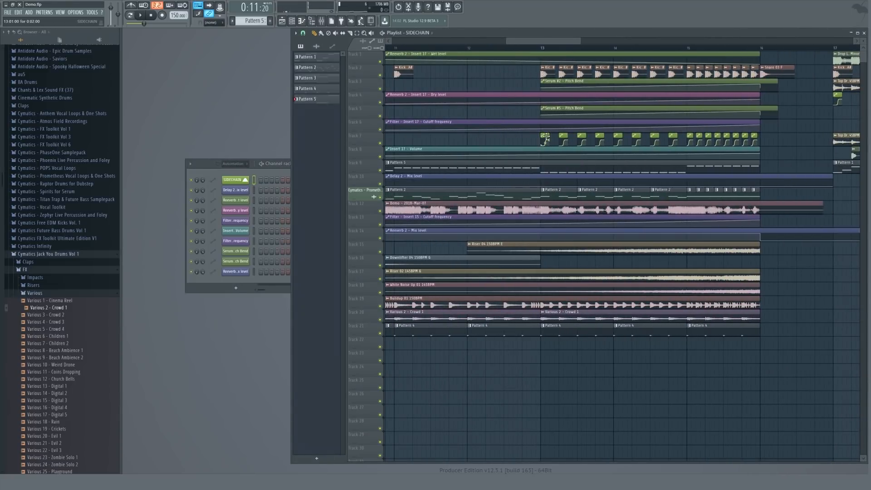
{"action": "scroll", "coordinate": [507, 144], "scroll_direction": "down", "scroll_amount": 3}
{"action": "left_click", "coordinate": [500, 139]}
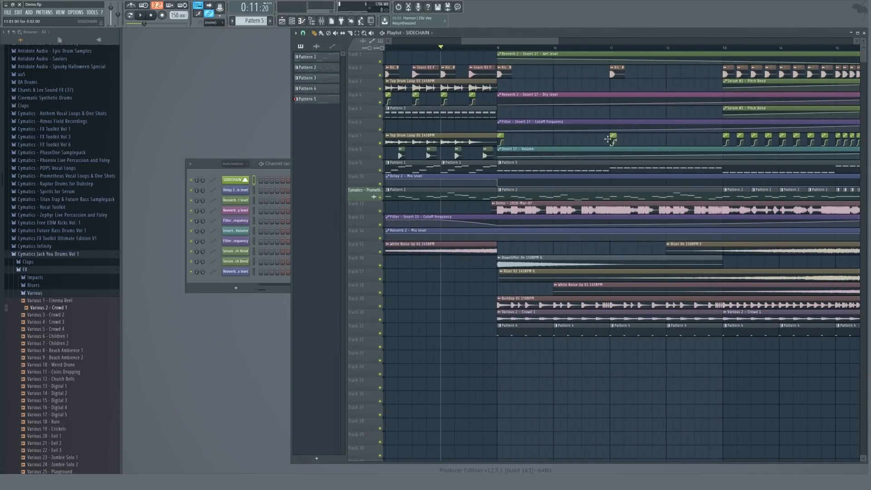
{"action": "scroll", "coordinate": [608, 138], "scroll_direction": "down", "scroll_amount": 5}
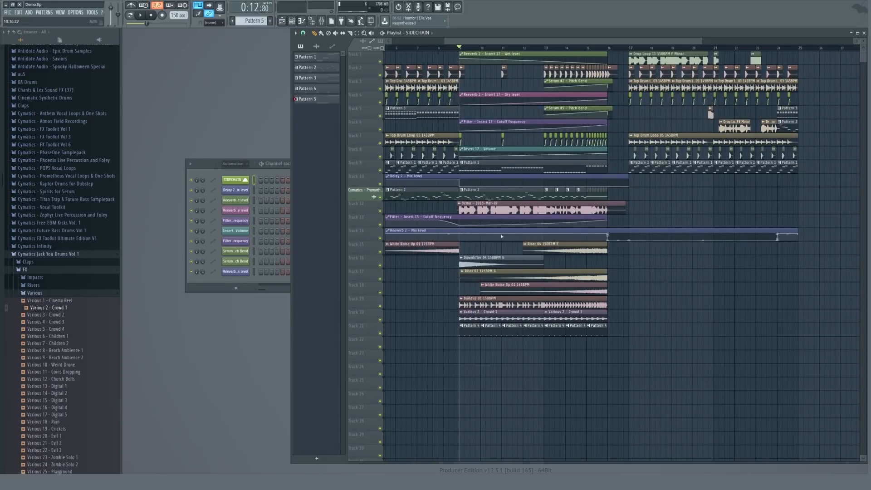
{"action": "scroll", "coordinate": [501, 236], "scroll_direction": "up", "scroll_amount": 3}
{"action": "left_click", "coordinate": [210, 271]}
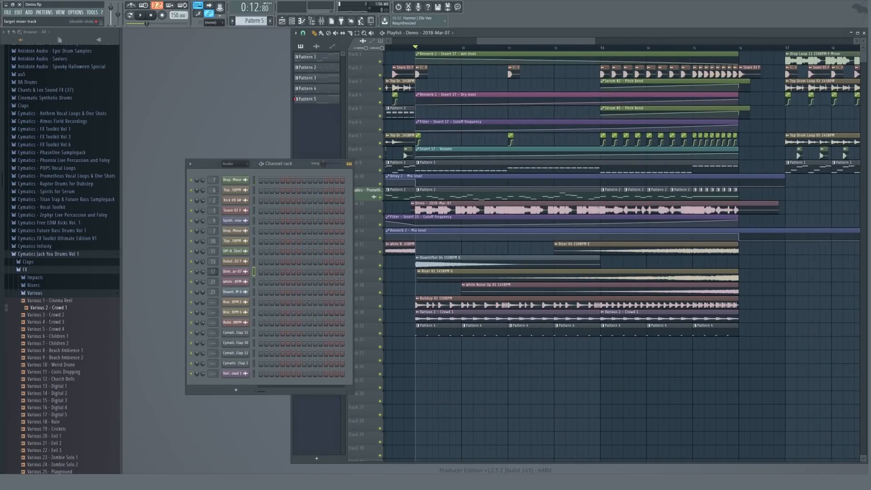
Set insert 17 to sidechain into the SIDECHAIN mixer track and close the mixer.
{"action": "right_click", "coordinate": [603, 330]}
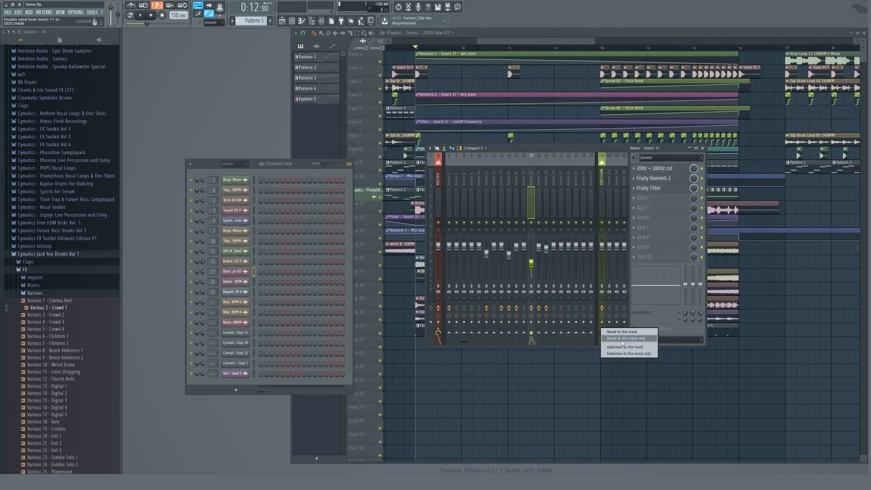
{"action": "left_click", "coordinate": [622, 339]}
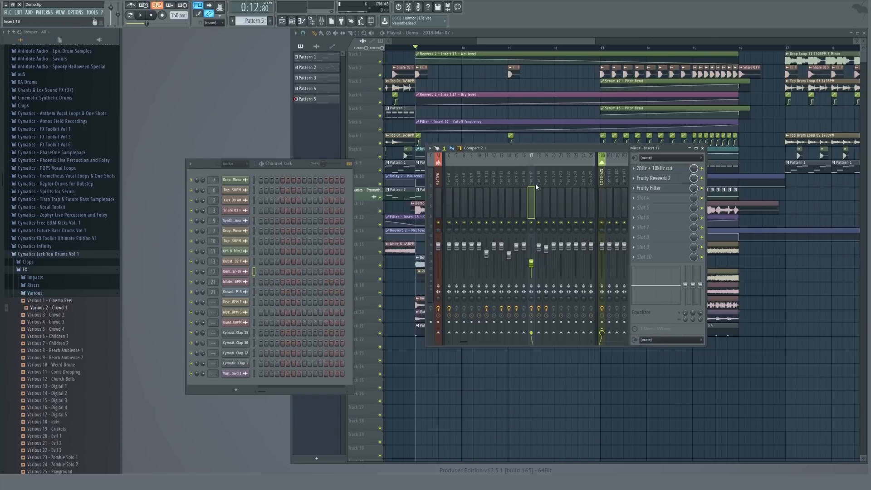
{"action": "key", "text": "F9"}
Route the Buildup 01 150BPM channel to mixer insert 25 and close the mixer.
{"action": "left_click", "coordinate": [421, 300]}
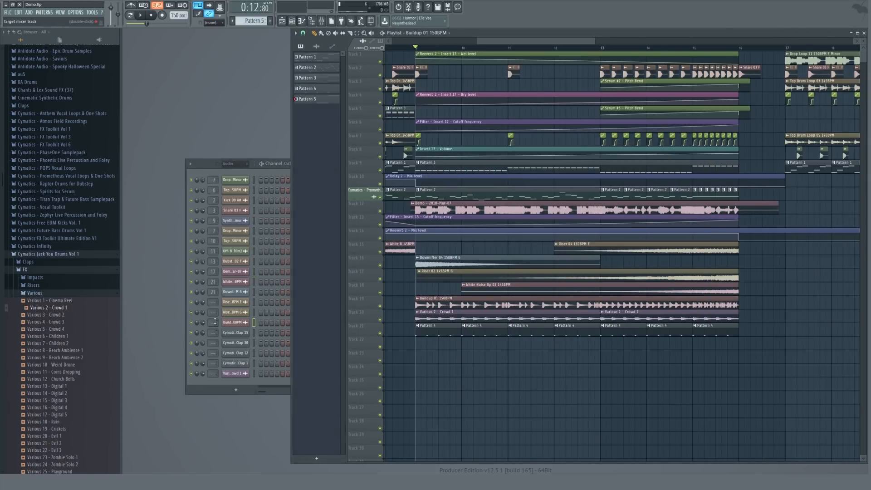
{"action": "left_click_drag", "start_coordinate": [215, 321], "coordinate": [216, 323]}
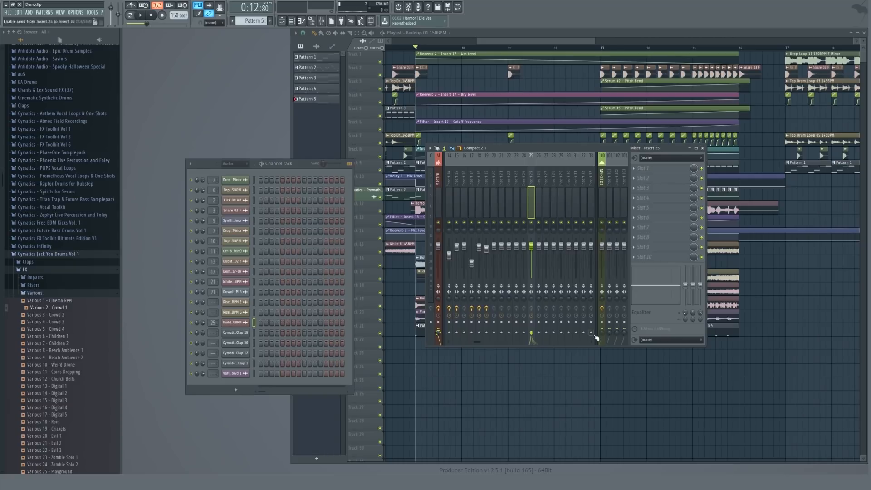
{"action": "key", "text": "F9"}
Route the Riser 02 channel to its own mixer insert and close the mixer.
{"action": "left_click", "coordinate": [438, 316]}
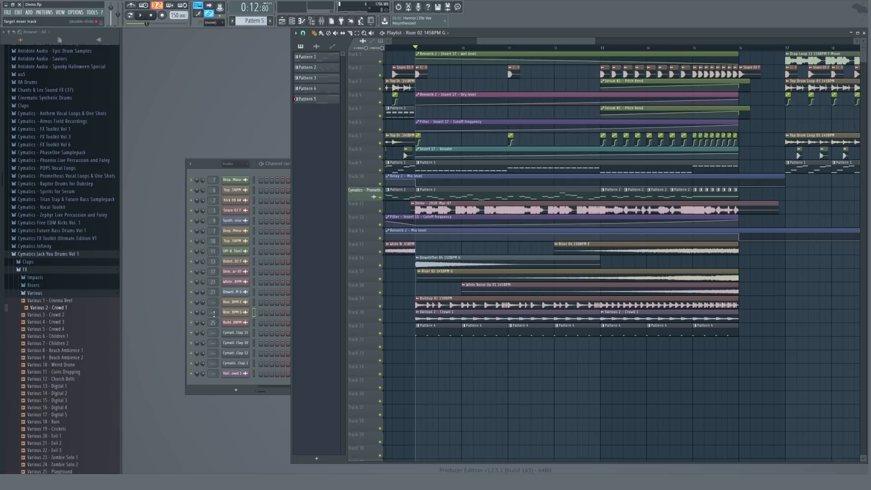
{"action": "left_click_drag", "start_coordinate": [214, 313], "coordinate": [214, 310]}
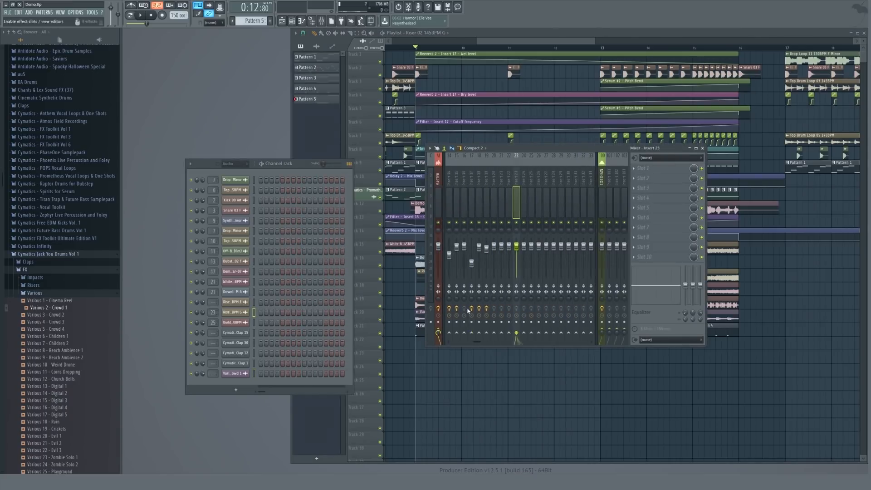
{"action": "key", "text": "F9"}
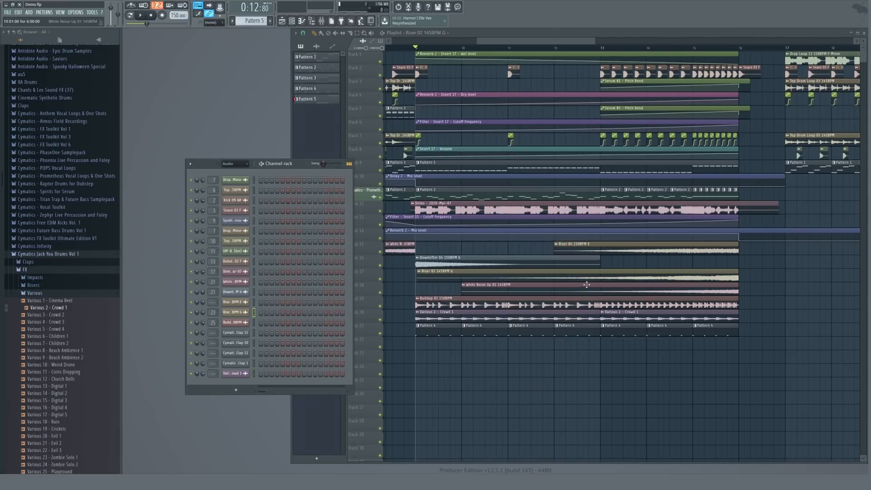
Route the next riser channel to a mixer insert, preview the transition and close the mixer.
{"action": "left_click", "coordinate": [569, 273]}
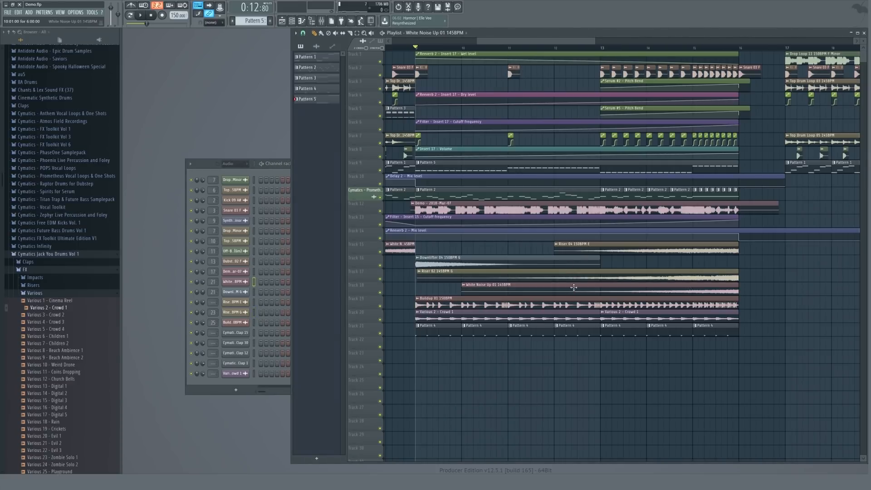
{"action": "left_click_drag", "start_coordinate": [214, 302], "coordinate": [214, 299]}
{"action": "key", "text": "space"}
{"action": "key", "text": "F9"}
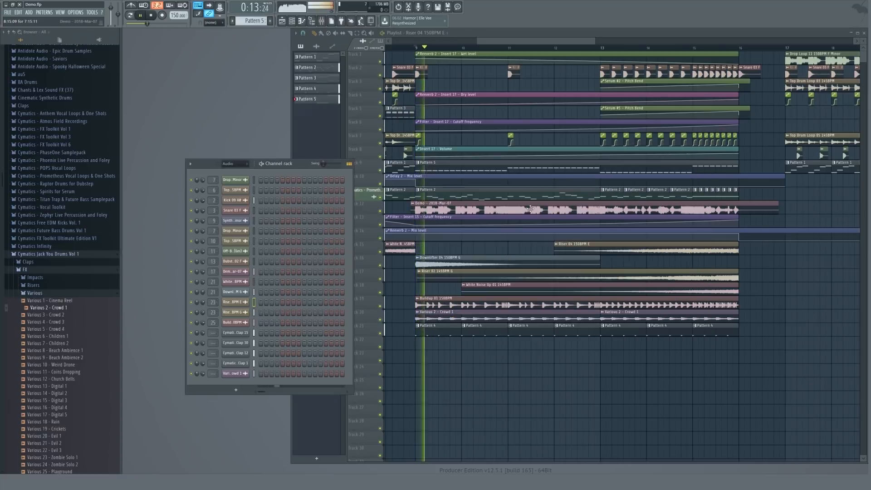
Move the Buildup 01 150BPM clip later so it starts about halfway through the build-up.
{"action": "scroll", "coordinate": [557, 194], "scroll_direction": "down", "scroll_amount": 3}
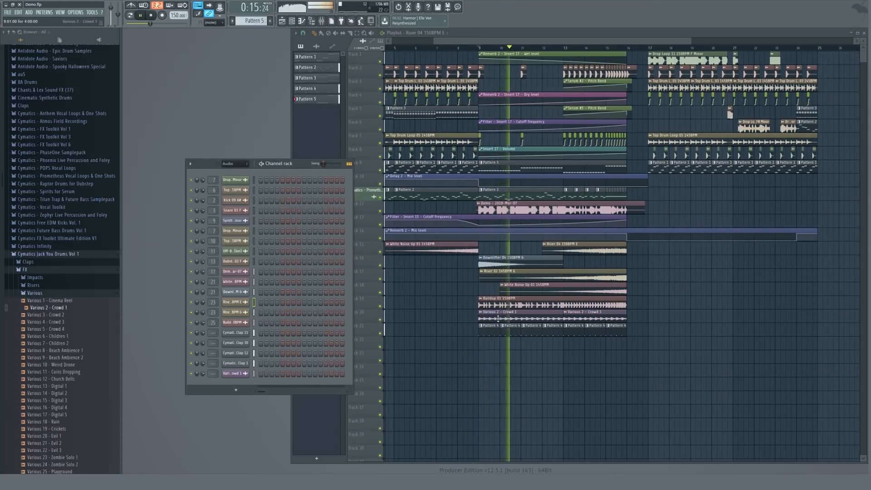
{"action": "key", "text": "space"}
{"action": "left_click_drag", "start_coordinate": [477, 303], "coordinate": [558, 305]}
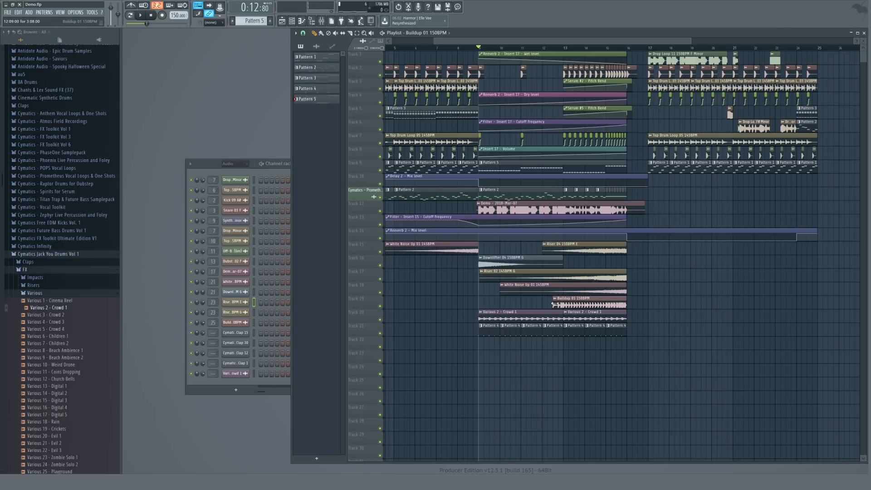
{"action": "key", "text": "space"}
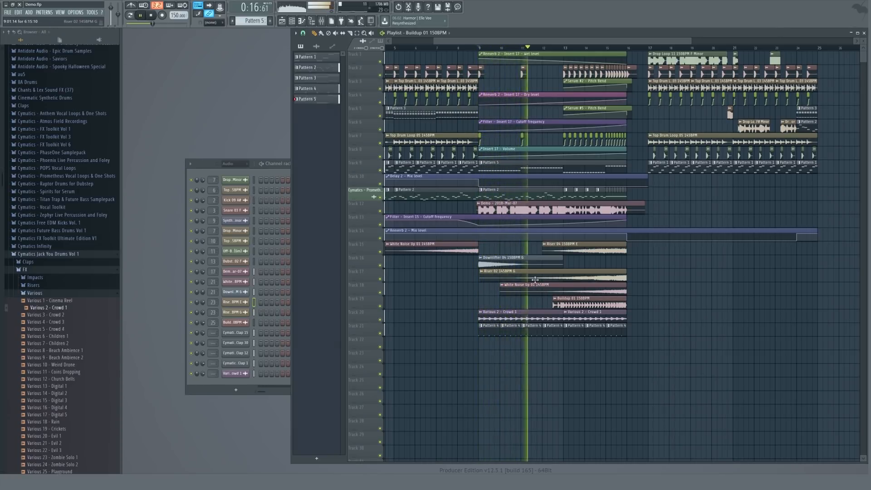
{"action": "scroll", "coordinate": [535, 280], "scroll_direction": "down", "scroll_amount": 3}
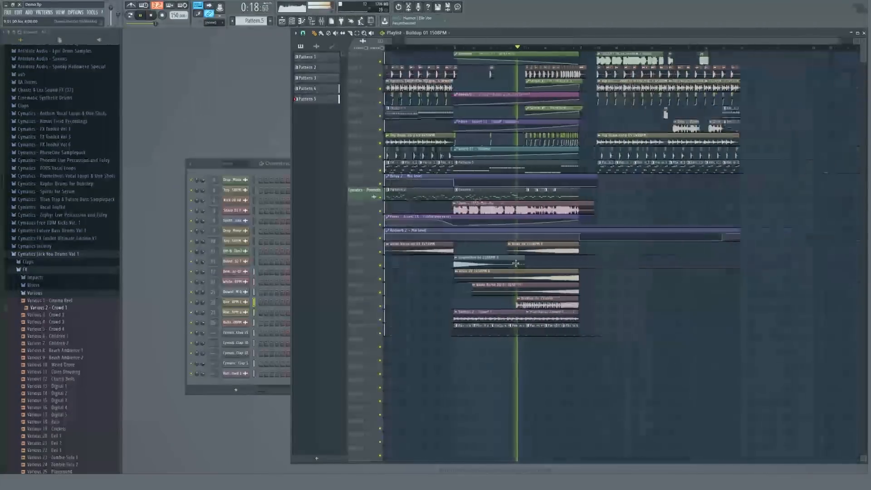
{"action": "scroll", "coordinate": [516, 263], "scroll_direction": "up", "scroll_amount": 5}
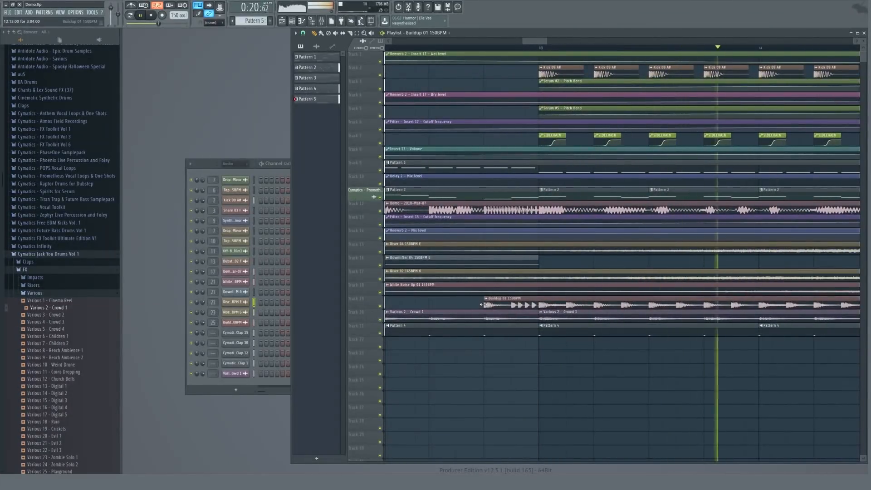
{"action": "scroll", "coordinate": [567, 268], "scroll_direction": "down", "scroll_amount": 4}
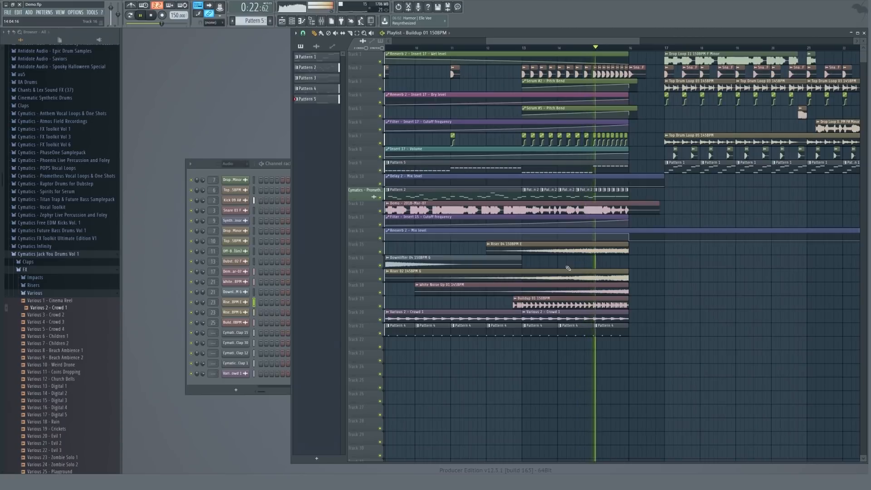
Add Fruity Parametric EQ 2 to the Buildup channel's mixer insert 25 while playing back the build-up.
{"action": "key", "text": "space"}
{"action": "key", "text": "space"}
{"action": "right_click", "coordinate": [380, 307]}
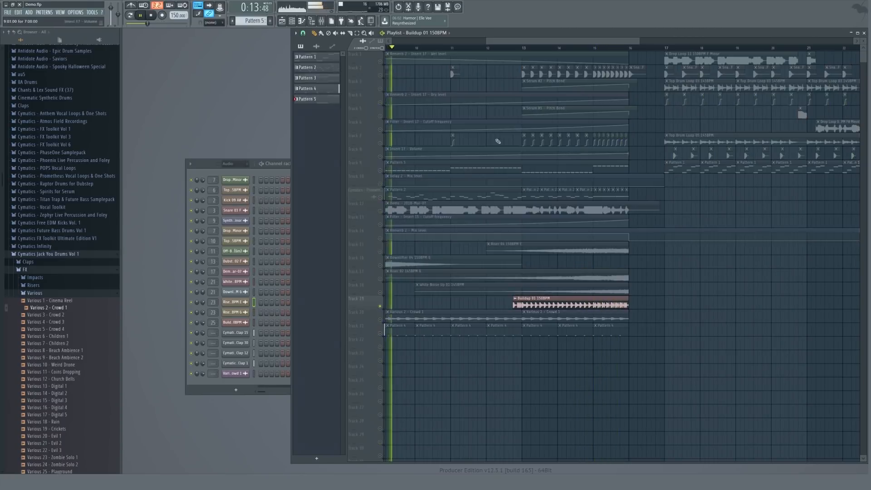
{"action": "left_click", "coordinate": [513, 43]}
{"action": "key", "text": "space"}
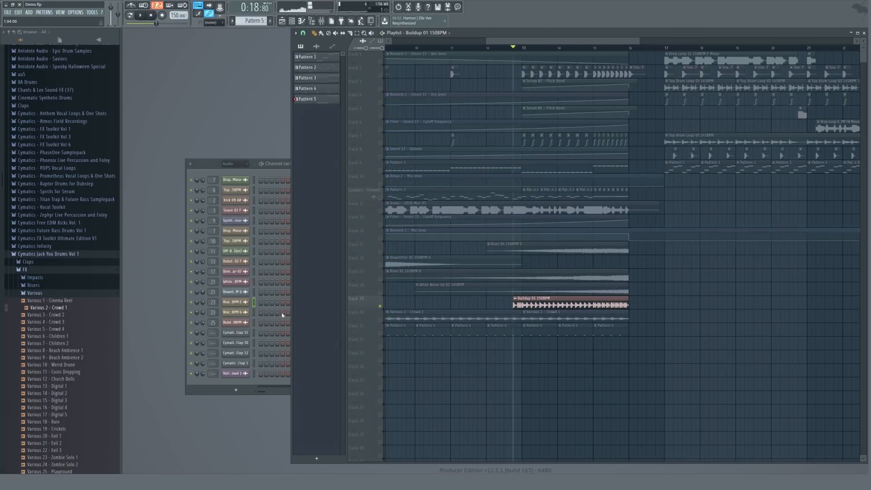
{"action": "double_click", "coordinate": [213, 322]}
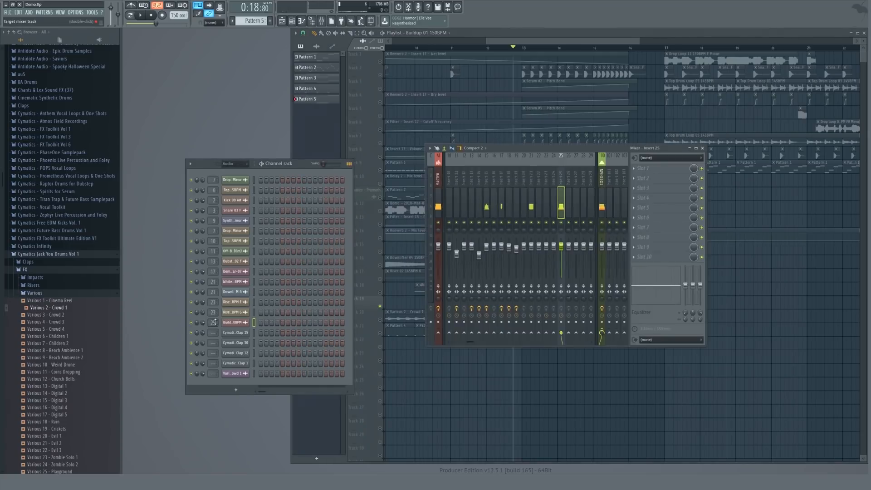
{"action": "left_click", "coordinate": [665, 169]}
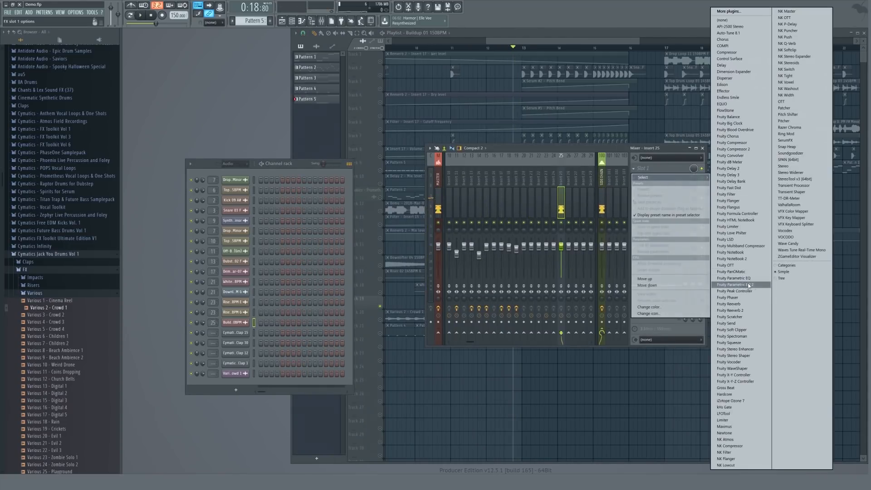
{"action": "left_click", "coordinate": [733, 285]}
{"action": "key", "text": "space"}
{"action": "left_click_drag", "start_coordinate": [176, 151], "coordinate": [264, 157]}
{"action": "key", "text": "space"}
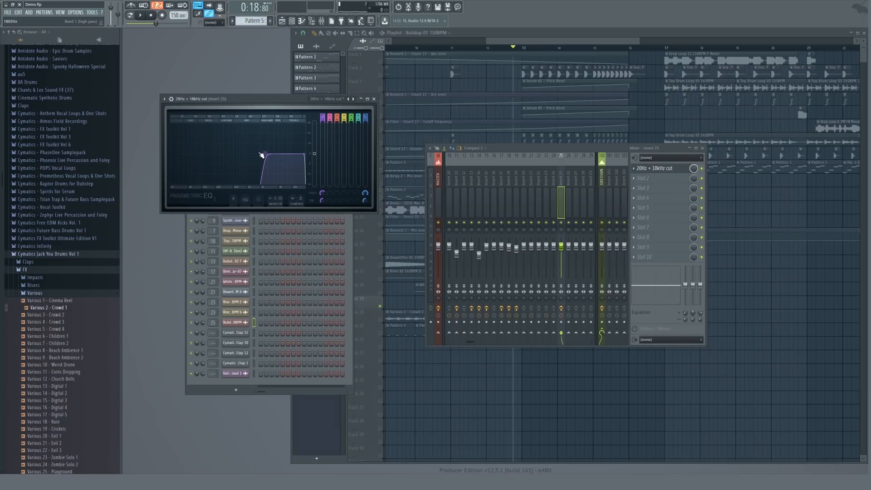
Play the build-up while sweeping the first band frequency of the Parametric EQ 2 on insert 25.
{"action": "key", "text": "space"}
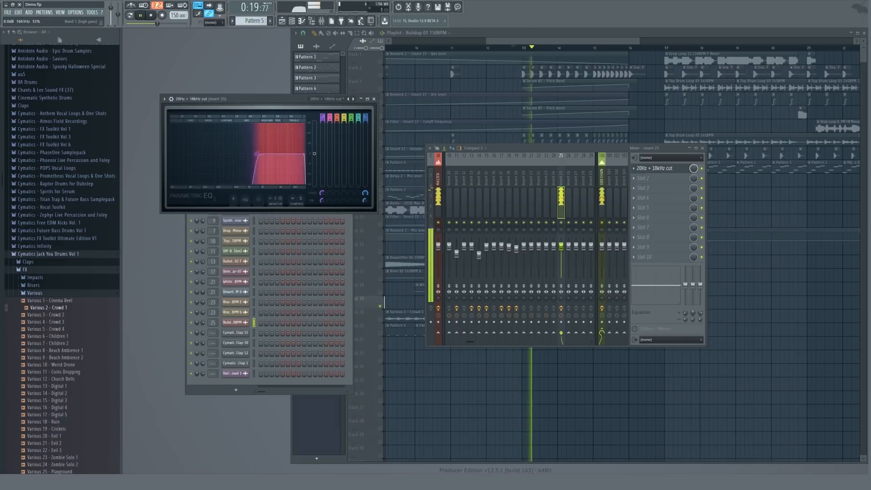
{"action": "key", "text": "space"}
{"action": "key", "text": "space"}
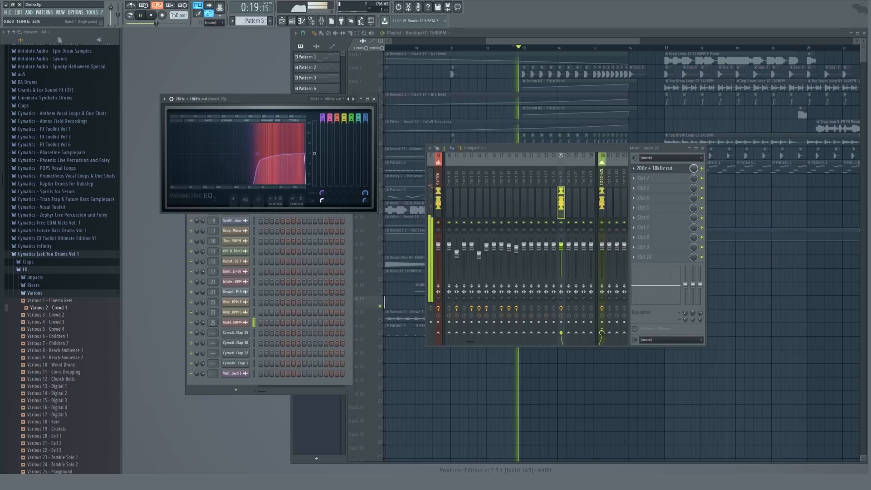
{"action": "left_click_drag", "start_coordinate": [258, 154], "coordinate": [264, 154]}
{"action": "key", "text": "space"}
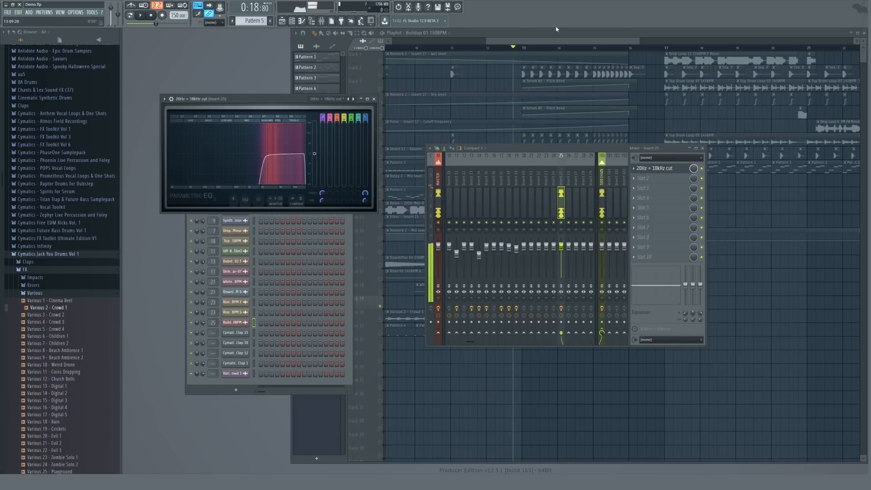
Select the build-up bars in the playlist and create an automation clip for the EQ's band 1 frequency.
{"action": "left_click", "coordinate": [548, 43]}
{"action": "left_click_drag", "start_coordinate": [516, 48], "coordinate": [622, 49]}
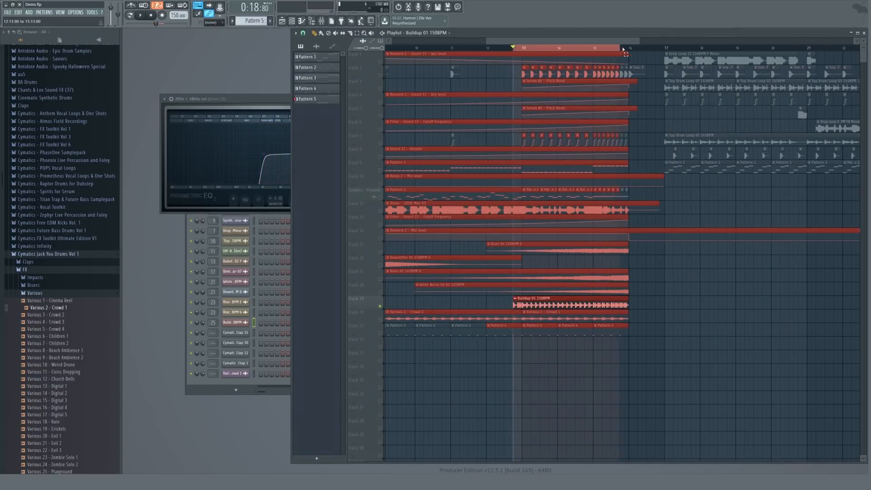
{"action": "left_click", "coordinate": [275, 96]}
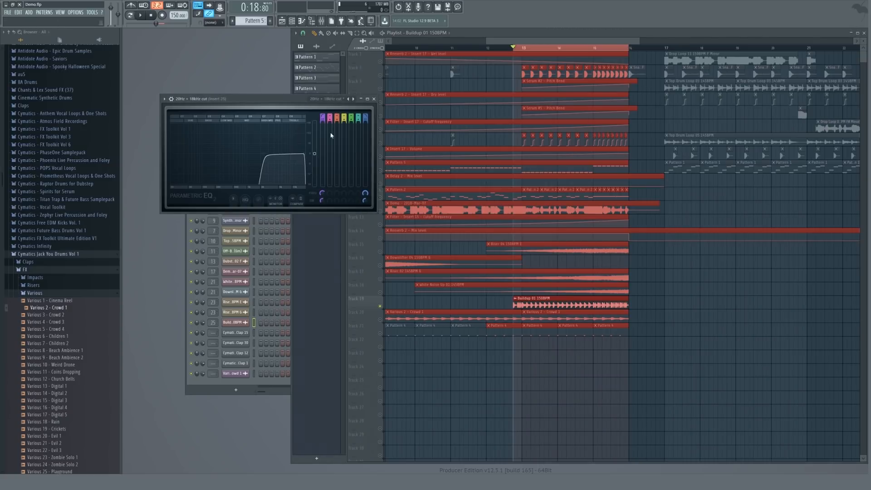
{"action": "right_click", "coordinate": [322, 193]}
{"action": "left_click", "coordinate": [339, 235]}
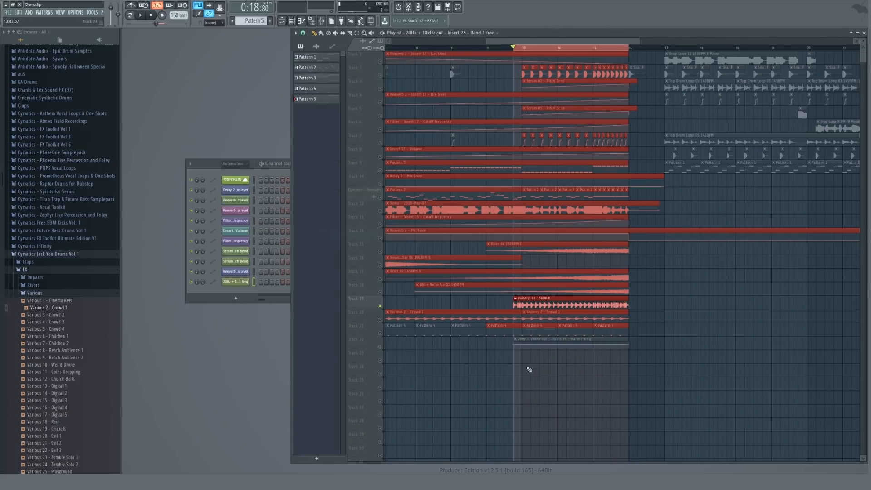
Raise the end point of the band 1 frequency automation clip so the filter sweeps up, previewing it.
{"action": "scroll", "coordinate": [513, 359], "scroll_direction": "up", "scroll_amount": 2}
{"action": "left_click_drag", "start_coordinate": [705, 345], "coordinate": [709, 348]}
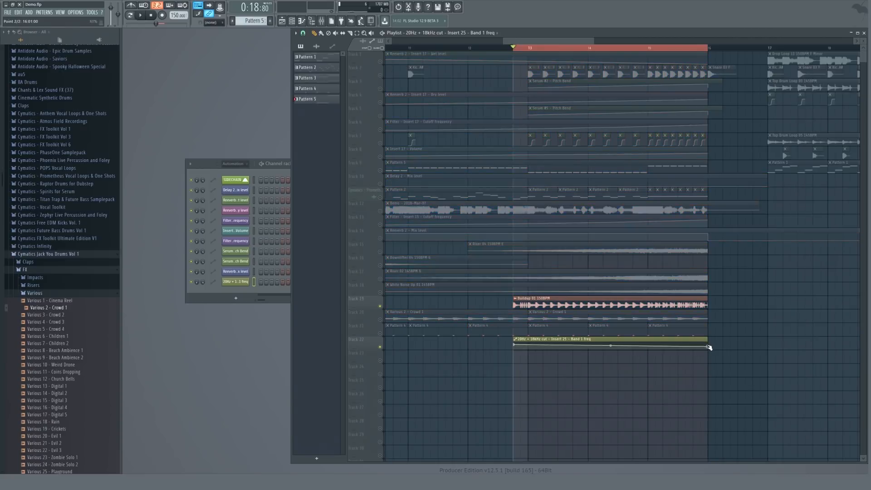
{"action": "key", "text": "space"}
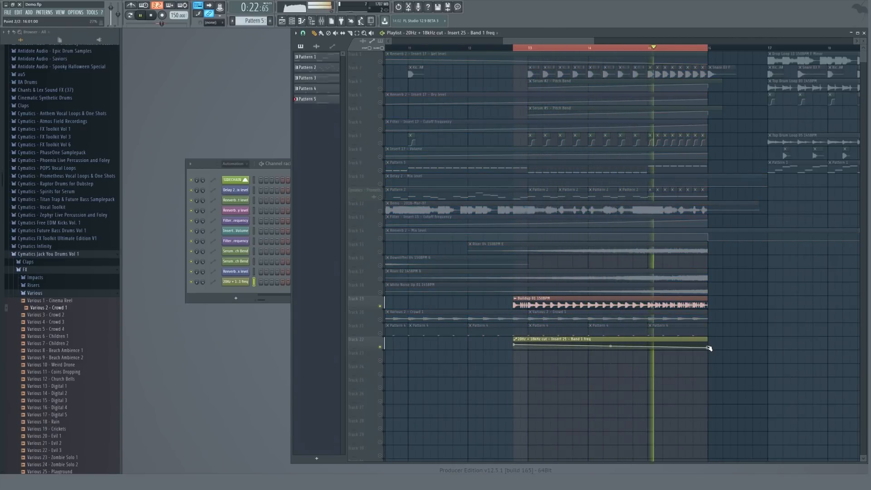
{"action": "left_click_drag", "start_coordinate": [709, 348], "coordinate": [710, 350]}
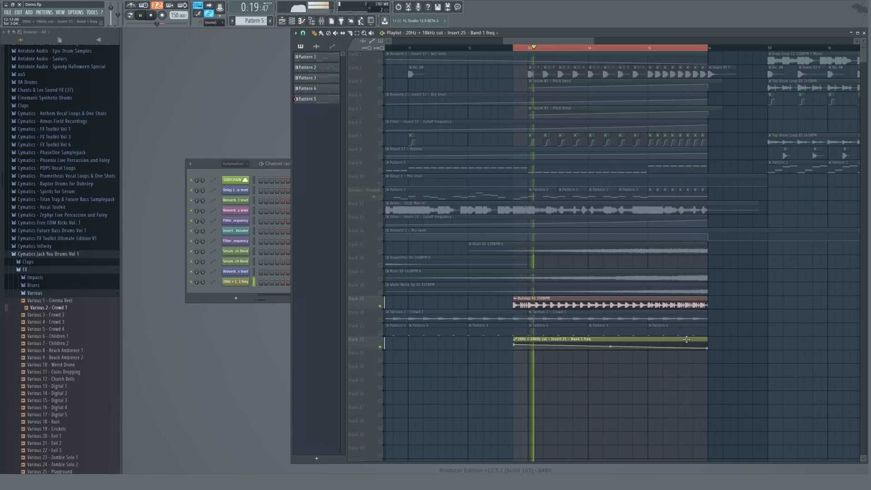
{"action": "scroll", "coordinate": [230, 167], "scroll_direction": "down", "scroll_amount": 1}
Play back the build-up from its start with the new filter automation.
{"action": "key", "text": "F9"}
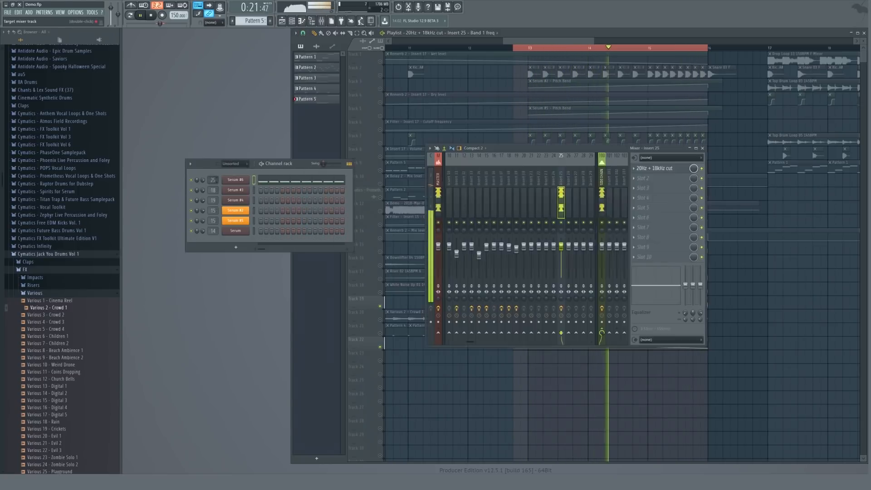
{"action": "key", "text": "F9"}
{"action": "scroll", "coordinate": [592, 190], "scroll_direction": "down", "scroll_amount": 4}
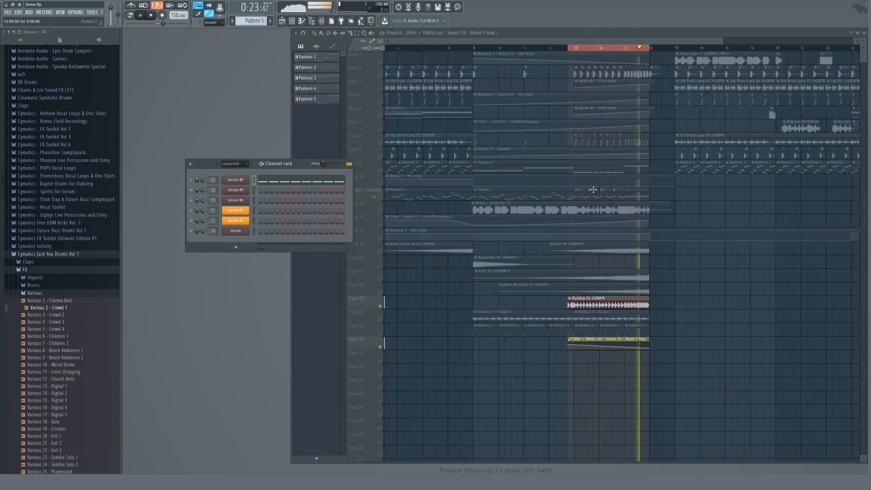
{"action": "left_click", "coordinate": [576, 47]}
{"action": "key", "text": "space"}
Unsolo the automation track and play the transition from earlier in the song.
{"action": "right_click", "coordinate": [381, 345]}
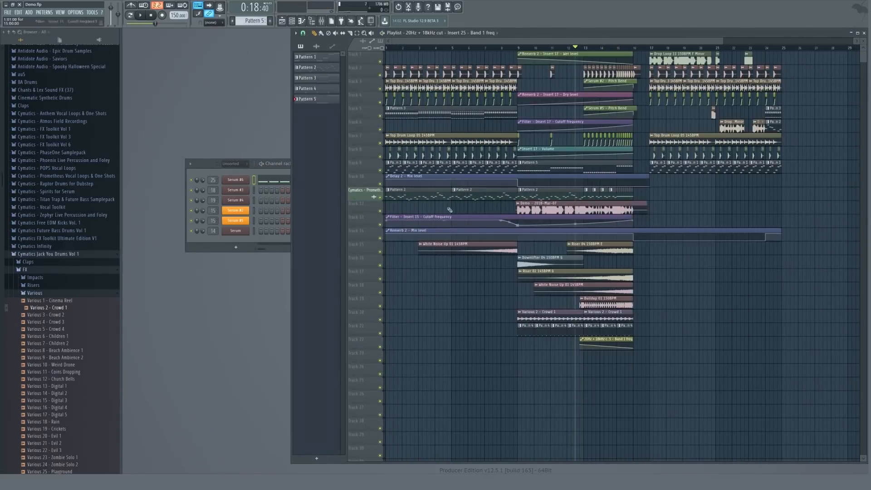
{"action": "left_click_drag", "start_coordinate": [507, 48], "coordinate": [456, 48]}
{"action": "key", "text": "space"}
{"action": "key", "text": "space"}
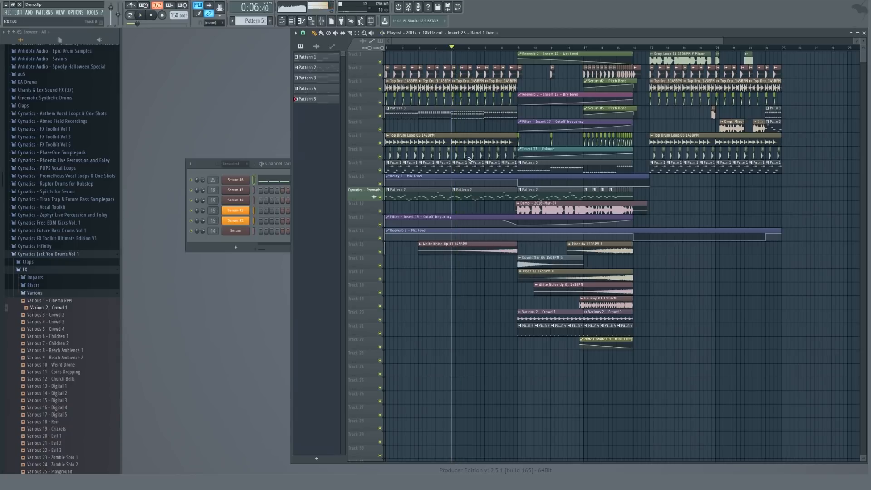
Check the Serum channel's mixer insert and play the song through the build-up.
{"action": "double_click", "coordinate": [214, 180]}
{"action": "left_click", "coordinate": [602, 194]}
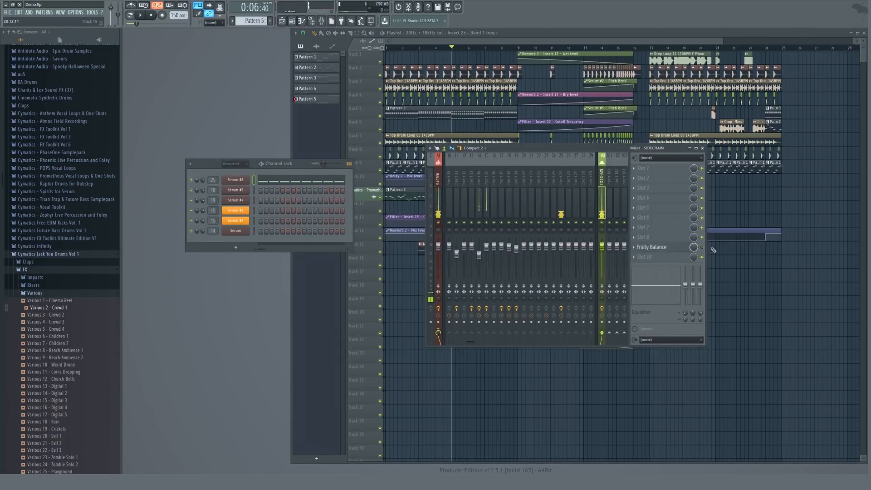
{"action": "key", "text": "F9"}
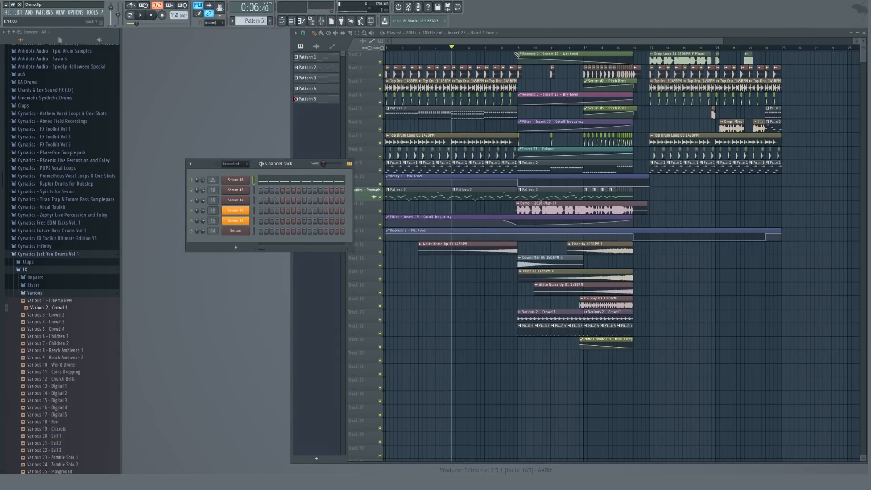
{"action": "key", "text": "space"}
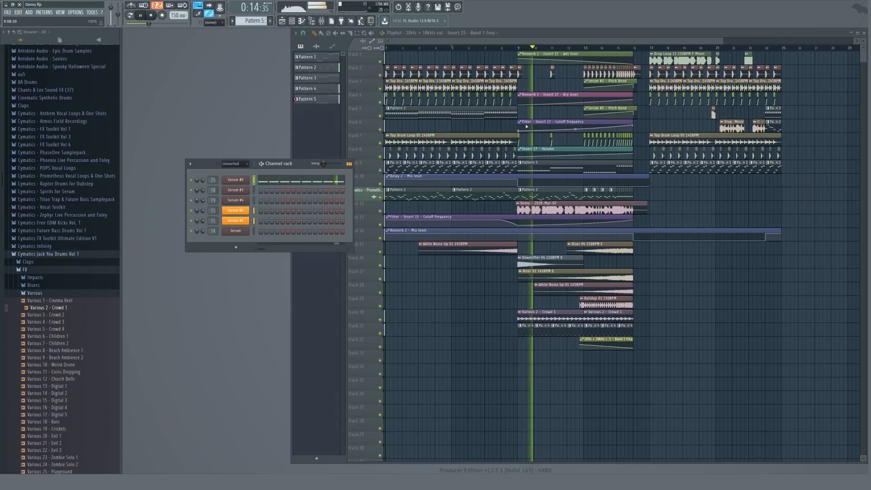
{"action": "key", "text": "space"}
{"action": "key", "text": "F9"}
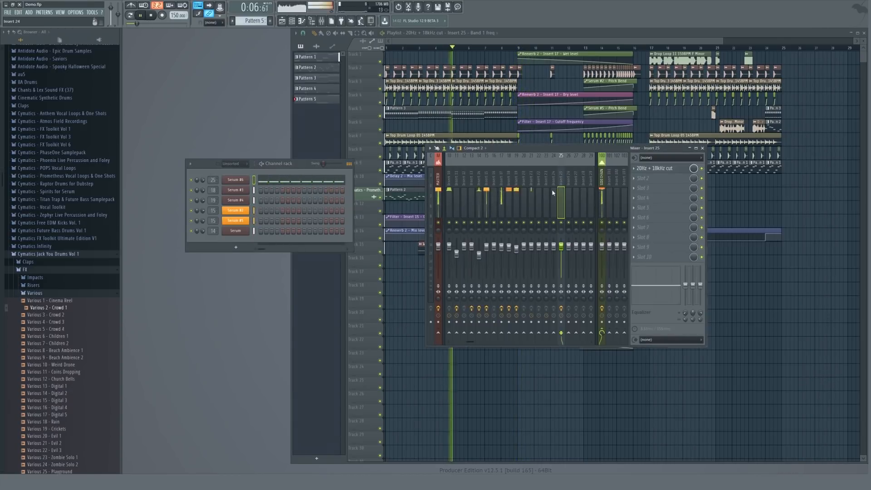
{"action": "key", "text": "F9"}
Select the Serum #6 channel, inspect its mixer insert 23 and play from the build-up.
{"action": "scroll", "coordinate": [551, 50], "scroll_direction": "up", "scroll_amount": 3}
{"action": "left_click", "coordinate": [511, 47]}
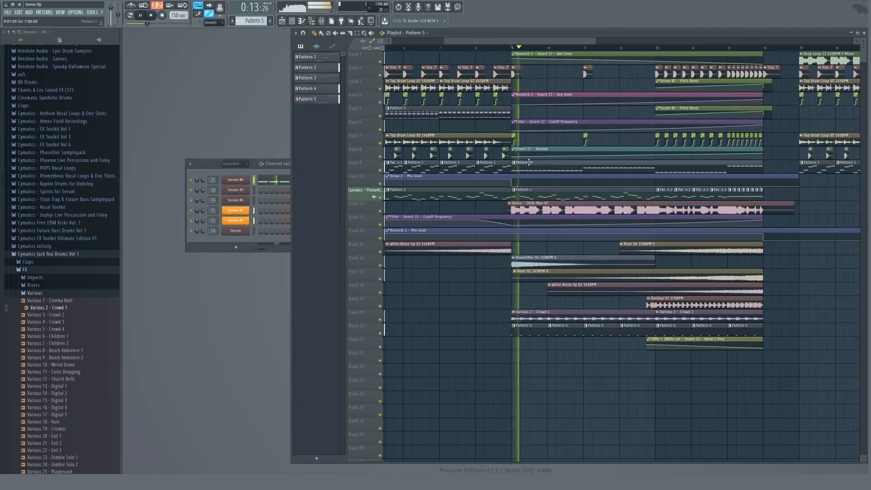
{"action": "left_click", "coordinate": [234, 181]}
{"action": "key", "text": "F7"}
{"action": "key", "text": "F9"}
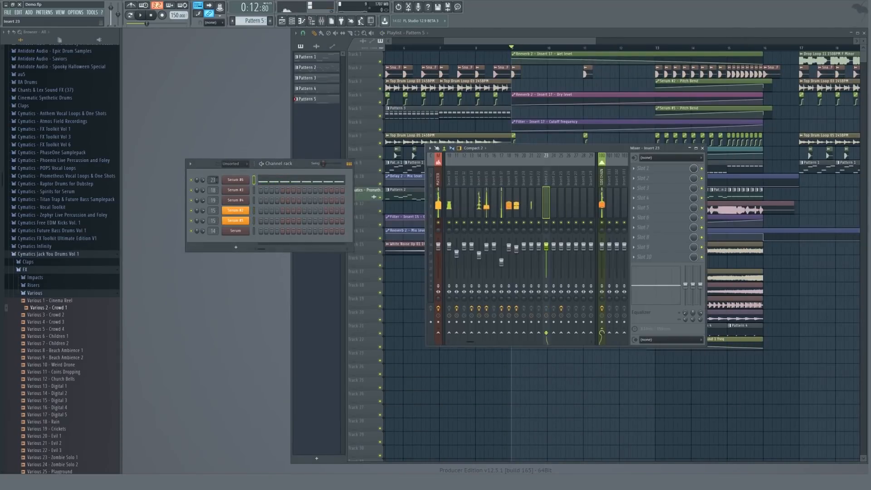
{"action": "scroll", "coordinate": [214, 180], "scroll_direction": "down", "scroll_amount": 2}
{"action": "key", "text": "space"}
{"action": "key", "text": "F9"}
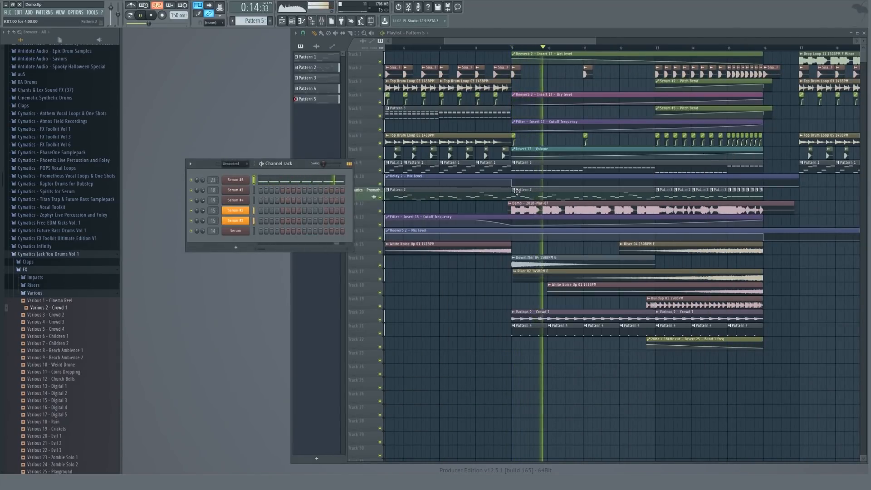
Shorten the Pattern 5 clip on track 9 so it ends earlier, then preview.
{"action": "scroll", "coordinate": [505, 187], "scroll_direction": "down", "scroll_amount": 3}
{"action": "scroll", "coordinate": [505, 187], "scroll_direction": "down", "scroll_amount": 1}
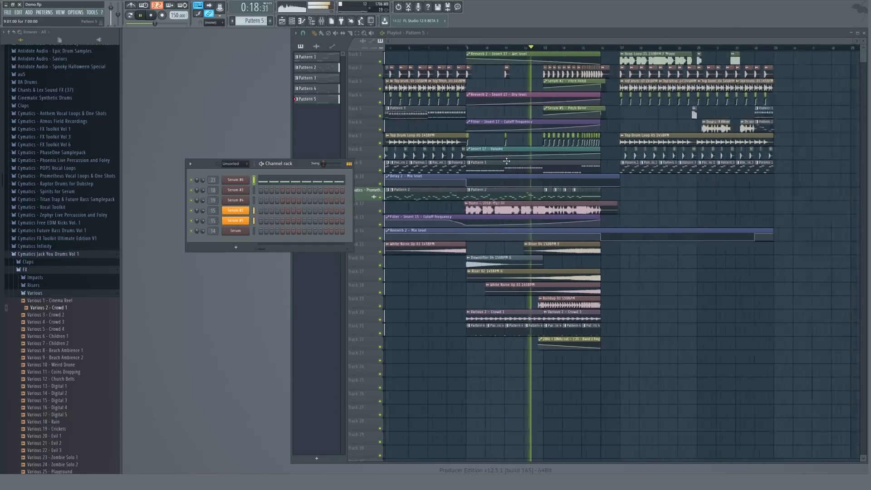
{"action": "scroll", "coordinate": [604, 166], "scroll_direction": "up", "scroll_amount": 5}
{"action": "left_click_drag", "start_coordinate": [652, 162], "coordinate": [613, 166]}
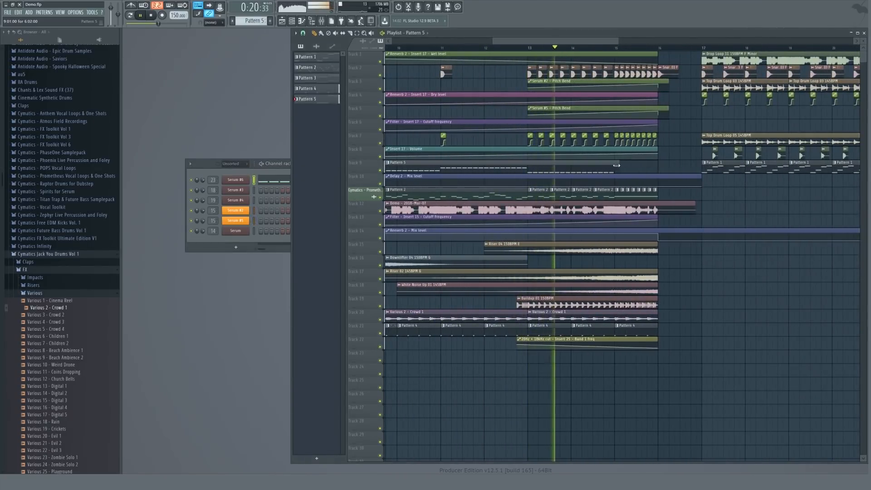
{"action": "key", "text": "space"}
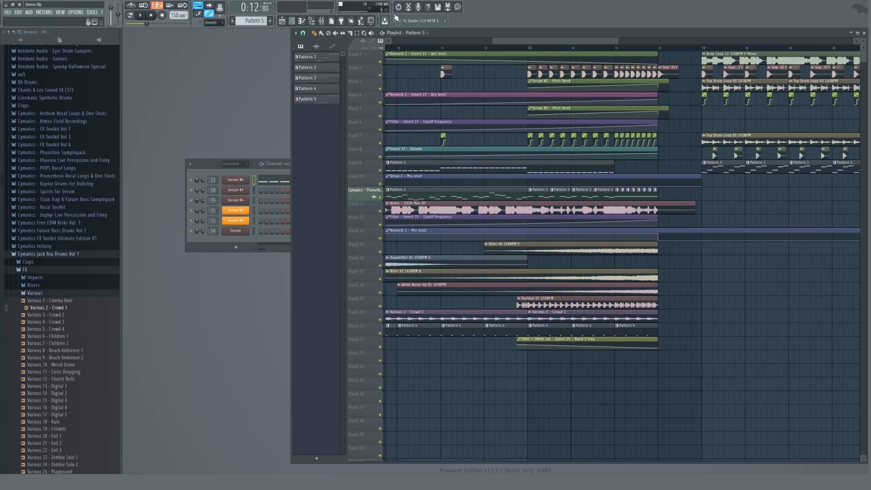
Solo track 9 and duplicate its Pattern 5 clip further into the build-up.
{"action": "scroll", "coordinate": [553, 56], "scroll_direction": "down", "scroll_amount": 3}
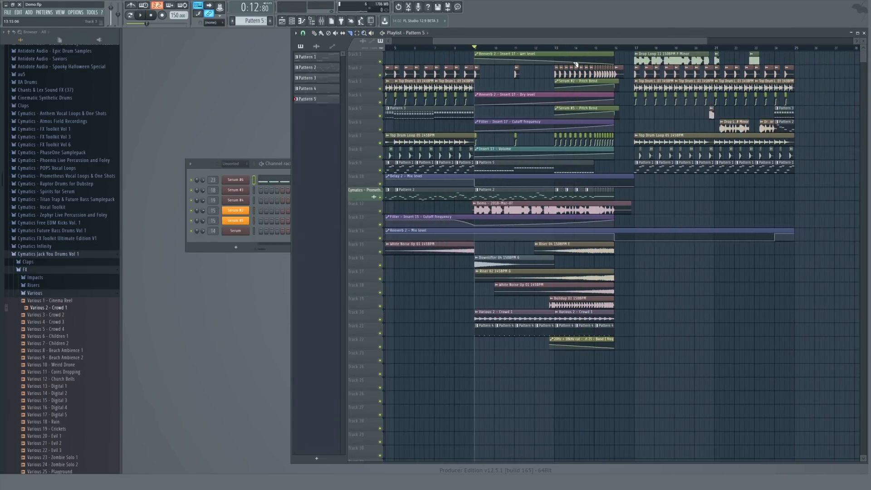
{"action": "right_click", "coordinate": [380, 170]}
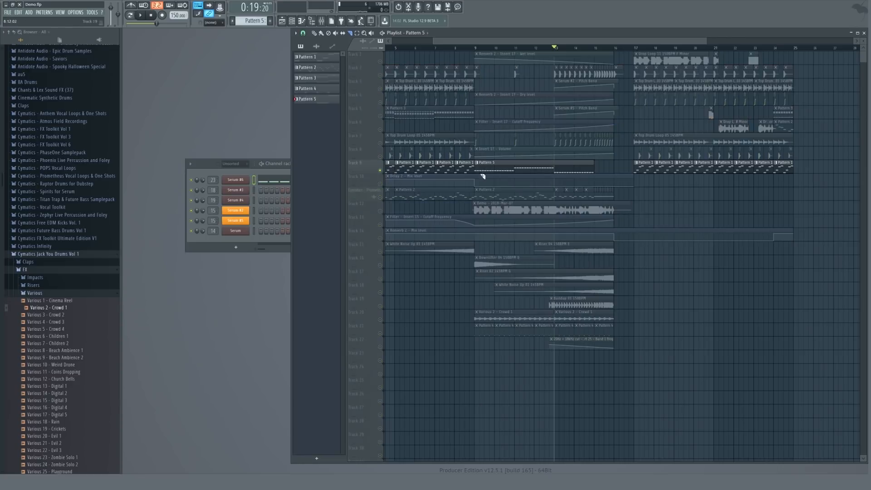
{"action": "key", "text": "space"}
{"action": "key", "text": "ctrl+b"}
{"action": "scroll", "coordinate": [636, 163], "scroll_direction": "up", "scroll_amount": 3}
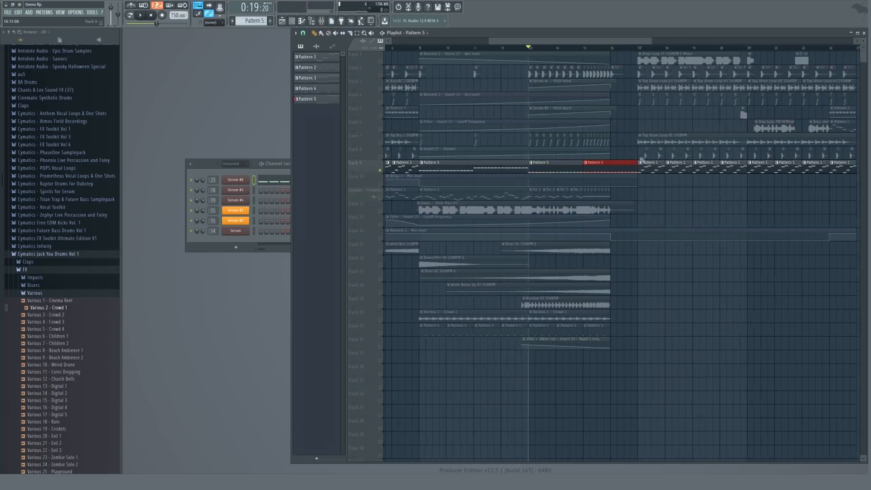
Bend Serum #6's pitch wheel and create a pitch bend automation clip over the selected build-up bars.
{"action": "left_click", "coordinate": [239, 184]}
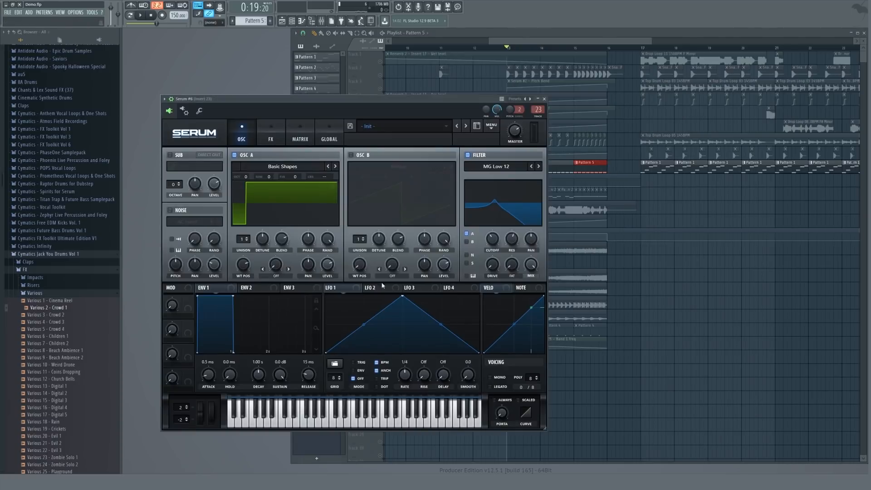
{"action": "left_click_drag", "start_coordinate": [182, 407], "coordinate": [183, 393]}
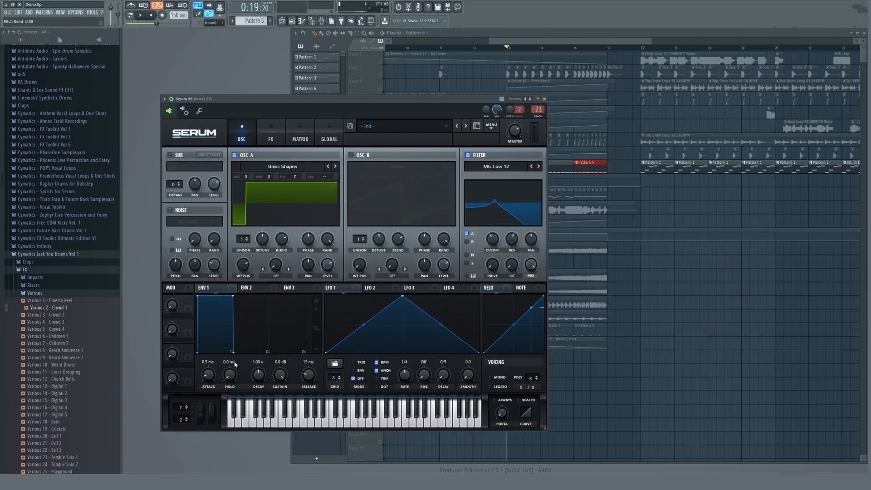
{"action": "key", "text": "Escape"}
{"action": "left_click_drag", "start_coordinate": [507, 51], "coordinate": [612, 55]}
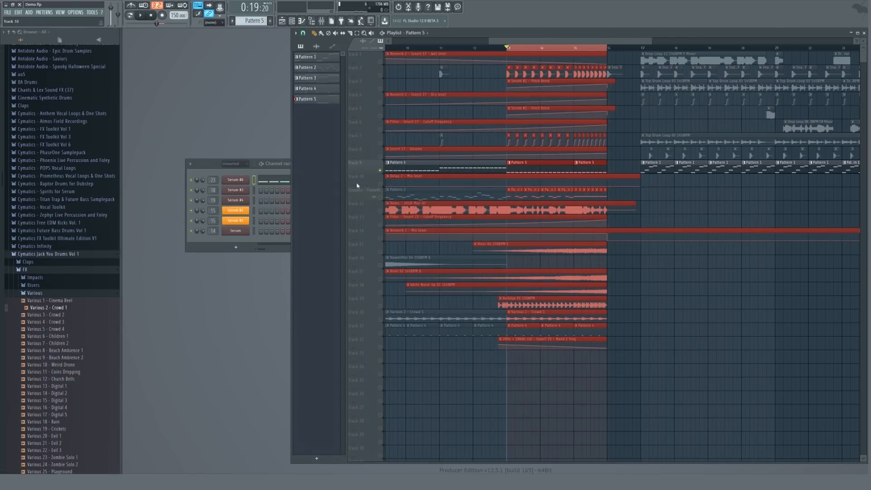
{"action": "left_click", "coordinate": [238, 182]}
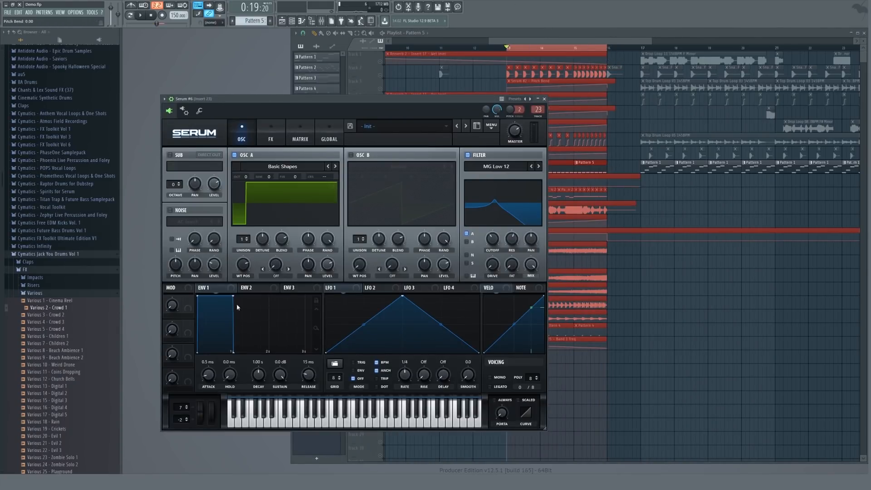
{"action": "key", "text": "Escape"}
{"action": "left_click", "coordinate": [219, 9]}
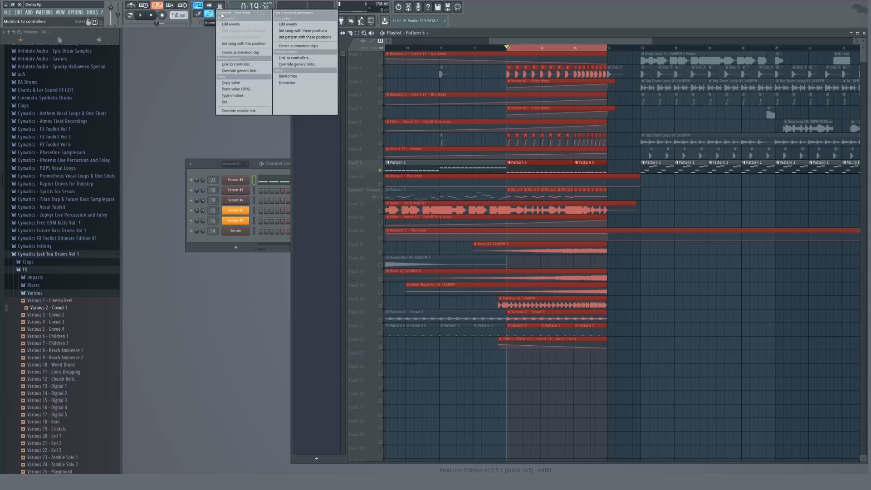
{"action": "left_click", "coordinate": [240, 53]}
{"action": "left_click", "coordinate": [379, 355]}
{"action": "key", "text": "space"}
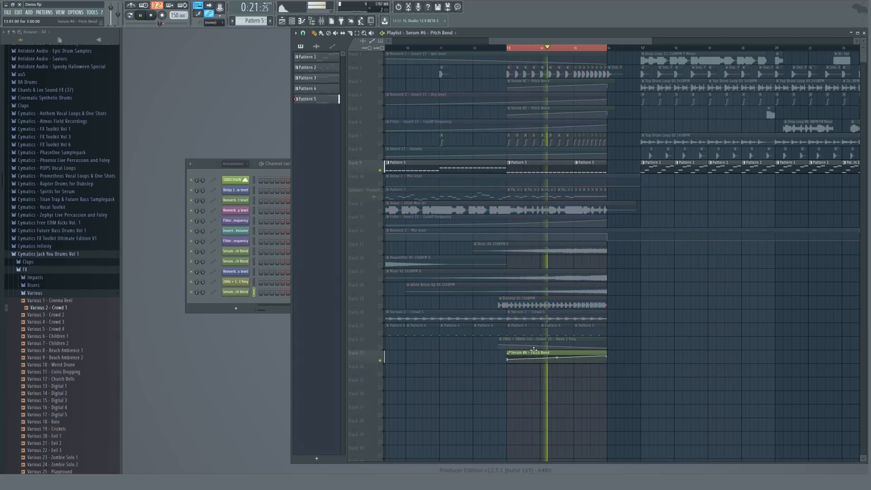
Unsolo the track to hear the full arrangement again.
{"action": "right_click", "coordinate": [381, 360]}
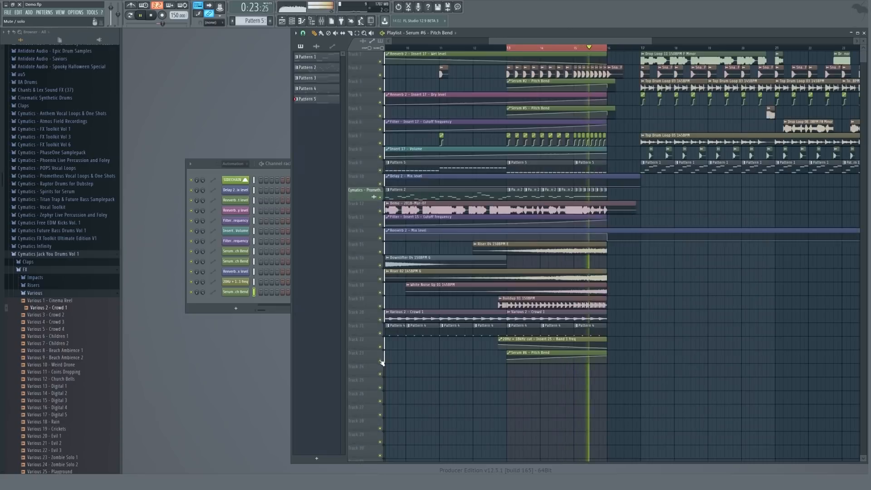
{"action": "scroll", "coordinate": [507, 60], "scroll_direction": "down", "scroll_amount": 5}
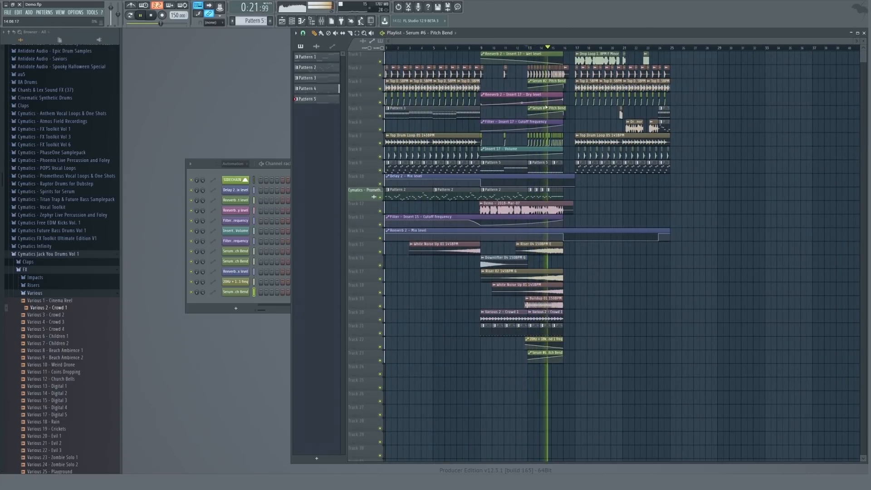
{"action": "scroll", "coordinate": [505, 124], "scroll_direction": "up", "scroll_amount": 5}
{"action": "scroll", "coordinate": [505, 124], "scroll_direction": "up", "scroll_amount": 1}
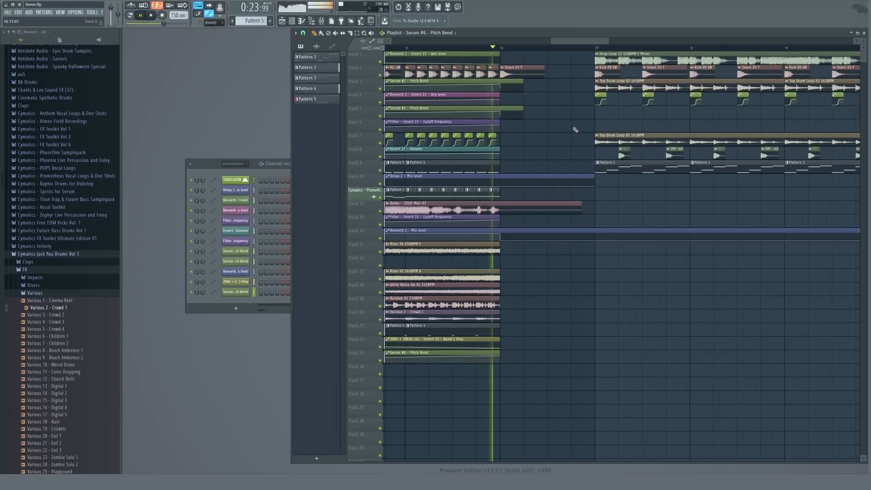
Browse the Cymatics Work folder's 10 Drum Fills and preview the Drum Fill 08 145BPM sample.
{"action": "key", "text": "space"}
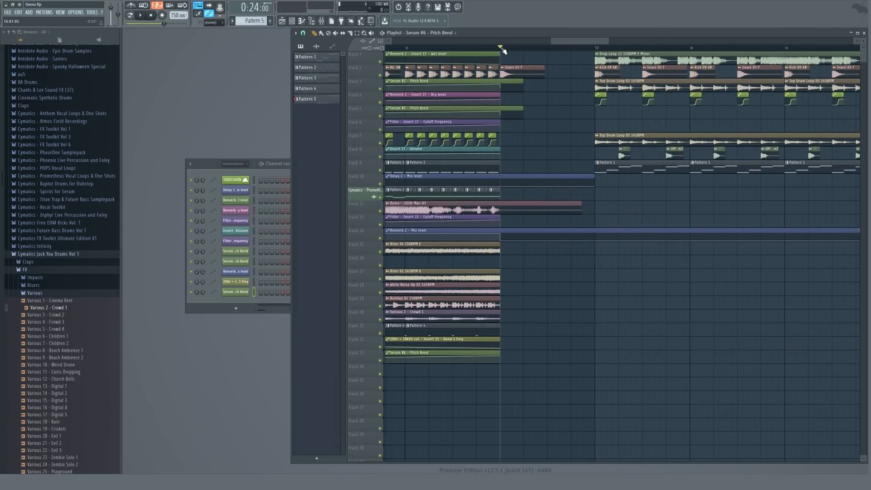
{"action": "left_click", "coordinate": [39, 293]}
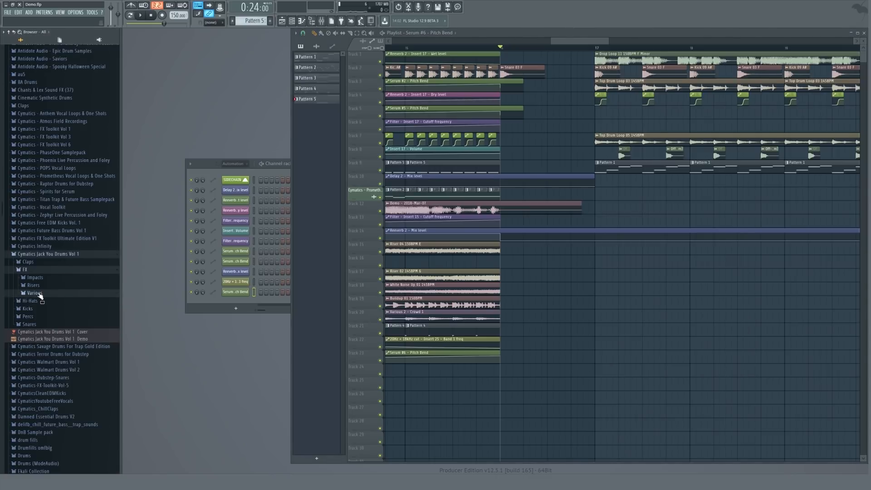
{"action": "left_click", "coordinate": [29, 270]}
{"action": "left_click", "coordinate": [31, 262]}
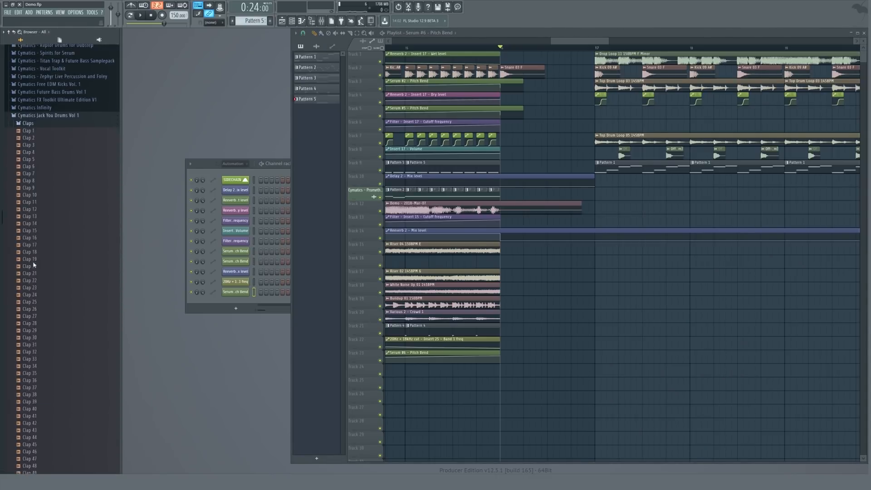
{"action": "left_click", "coordinate": [22, 109]}
{"action": "scroll", "coordinate": [58, 126], "scroll_direction": "up", "scroll_amount": 5}
{"action": "scroll", "coordinate": [49, 141], "scroll_direction": "up", "scroll_amount": 5}
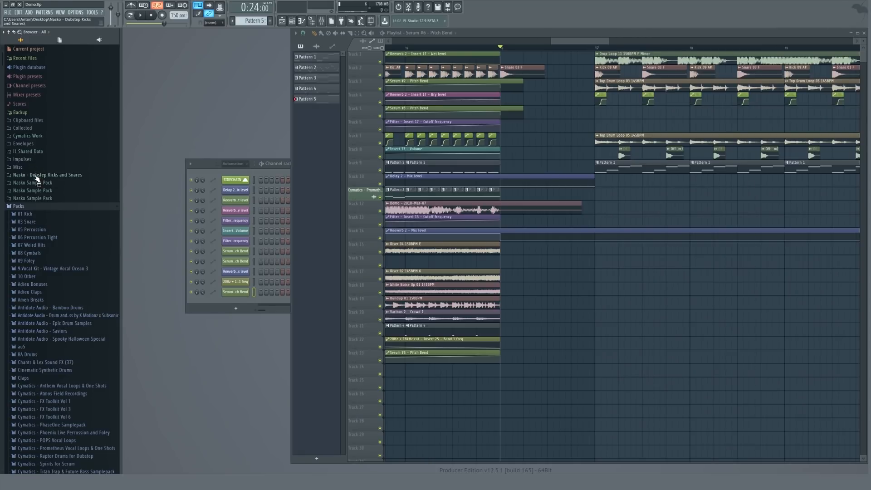
{"action": "left_click", "coordinate": [31, 137]}
{"action": "left_click", "coordinate": [36, 151]}
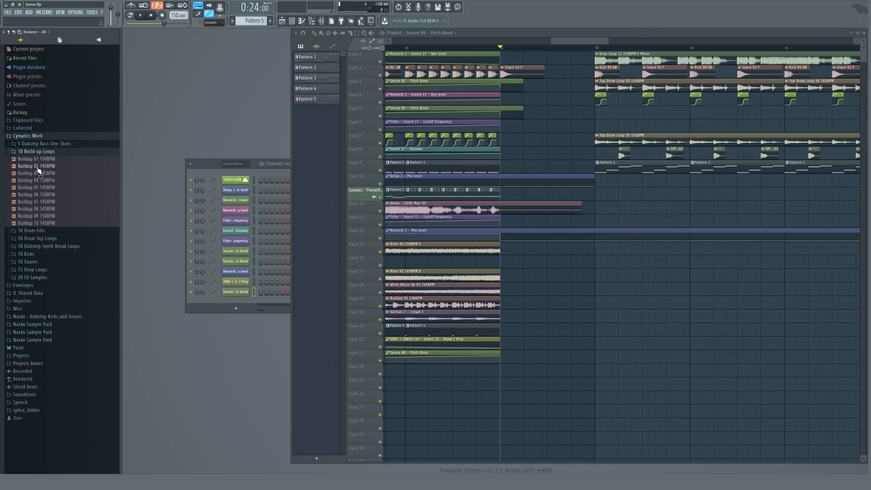
{"action": "left_click", "coordinate": [31, 231]}
{"action": "left_click", "coordinate": [53, 217]}
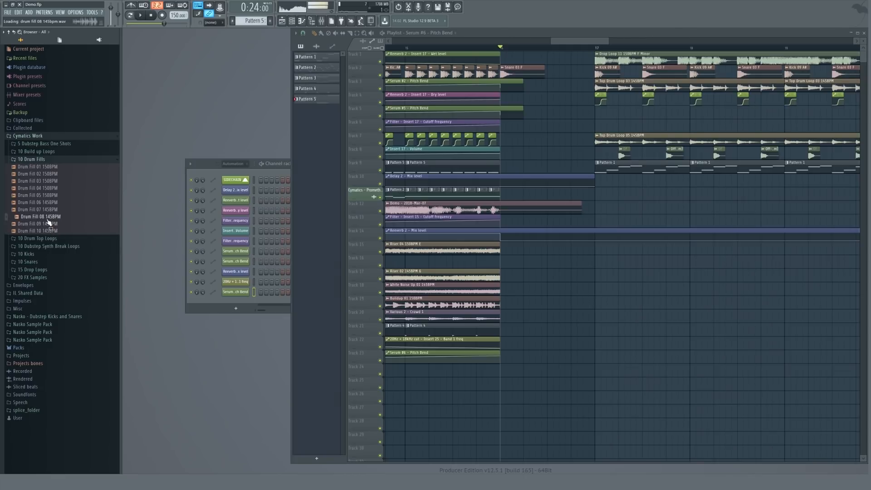
Place the Drum Fill 08 145BPM sample on track 16 so it ends right at the drop.
{"action": "left_click_drag", "start_coordinate": [511, 258], "coordinate": [517, 257]}
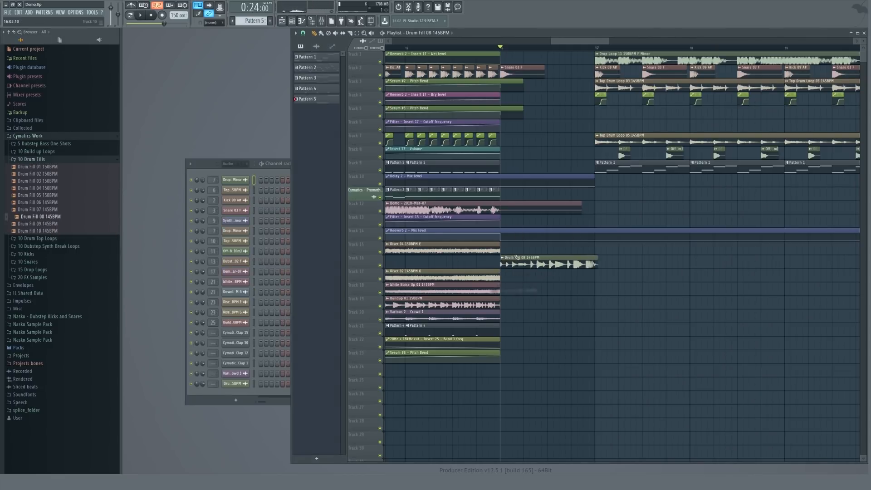
{"action": "scroll", "coordinate": [554, 260], "scroll_direction": "up", "scroll_amount": 3}
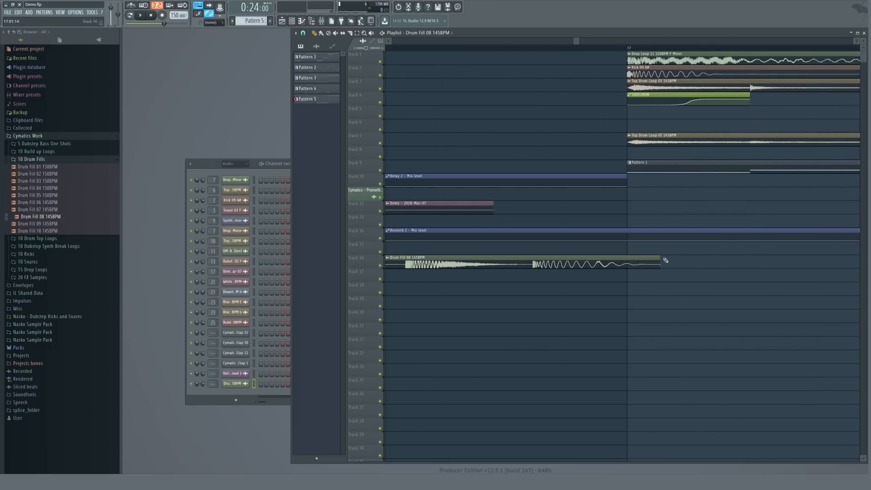
{"action": "left_click_drag", "start_coordinate": [667, 257], "coordinate": [627, 257]}
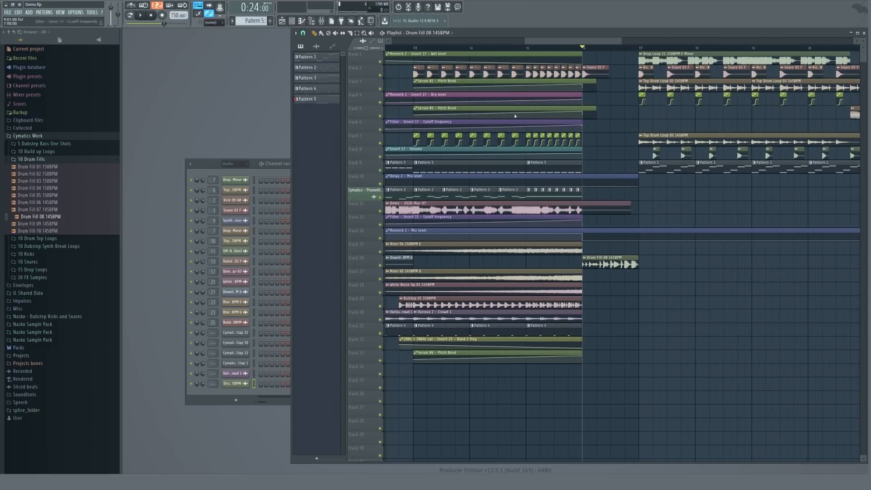
{"action": "scroll", "coordinate": [665, 247], "scroll_direction": "down", "scroll_amount": 4}
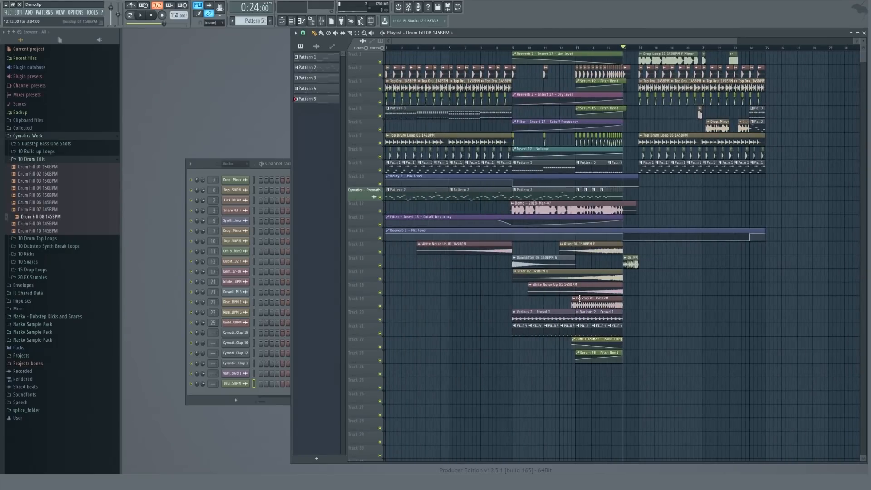
Copy Serum #1's notes from Pattern 2 and create a new empty Pattern 6.
{"action": "left_click", "coordinate": [468, 190]}
{"action": "left_click", "coordinate": [216, 163]}
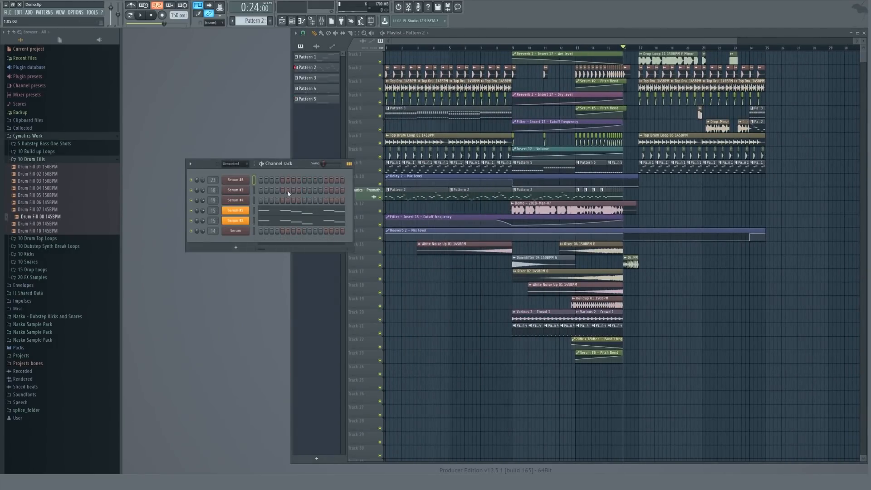
{"action": "right_click", "coordinate": [243, 213]}
{"action": "left_click", "coordinate": [314, 217]}
{"action": "left_click", "coordinate": [271, 21]}
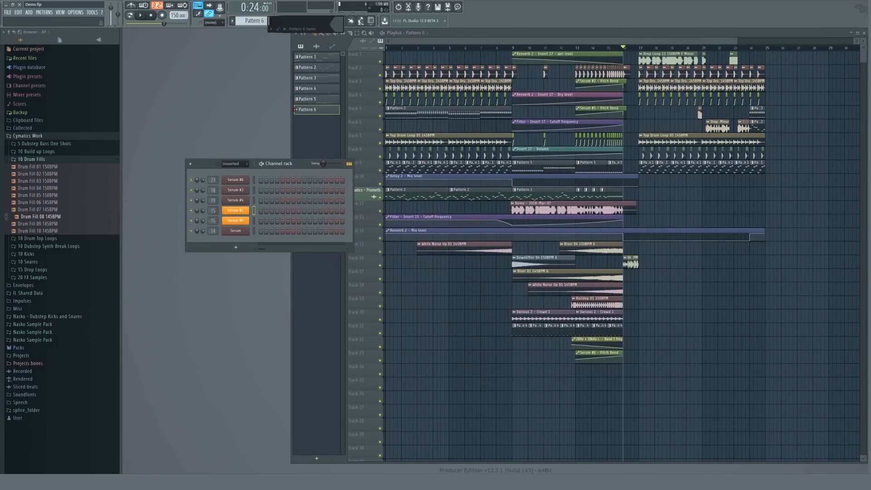
Add a new Serum instrument channel and paste the copied notes into it.
{"action": "left_click", "coordinate": [29, 12]}
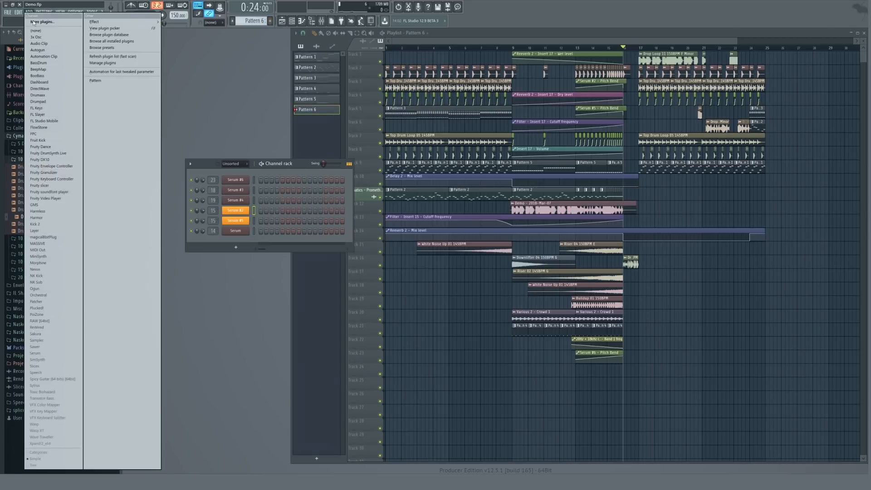
{"action": "left_click", "coordinate": [46, 353]}
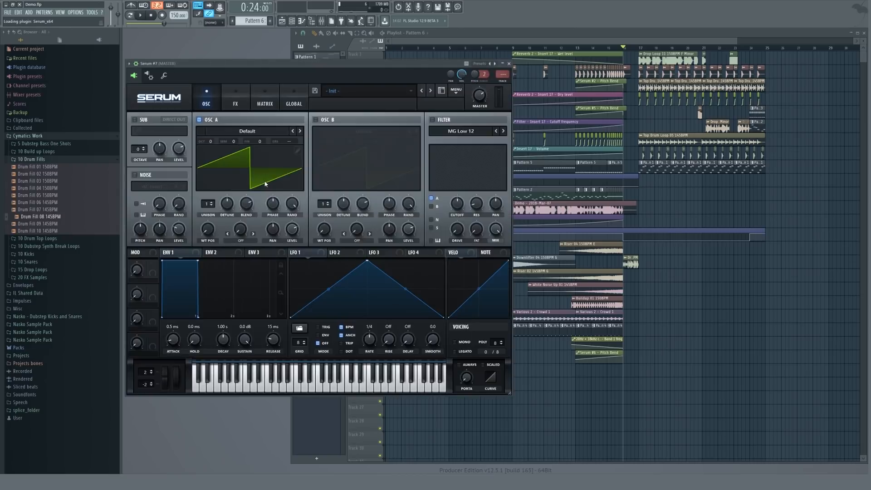
{"action": "key", "text": "Escape"}
{"action": "right_click", "coordinate": [242, 240]}
{"action": "left_click", "coordinate": [316, 254]}
{"action": "key", "text": "l"}
{"action": "key", "text": "space"}
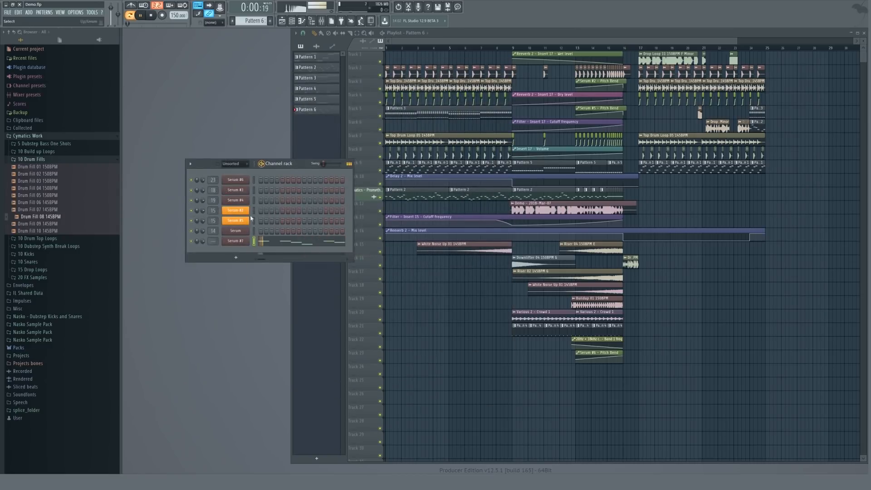
In Serum #7, set oscillator A's octave to +1, load the Basic Shapes wavetable and raise its WT position.
{"action": "left_click", "coordinate": [260, 242]}
{"action": "left_click", "coordinate": [261, 242]}
{"action": "left_click", "coordinate": [242, 242]}
{"action": "left_click_drag", "start_coordinate": [210, 141], "coordinate": [211, 135]}
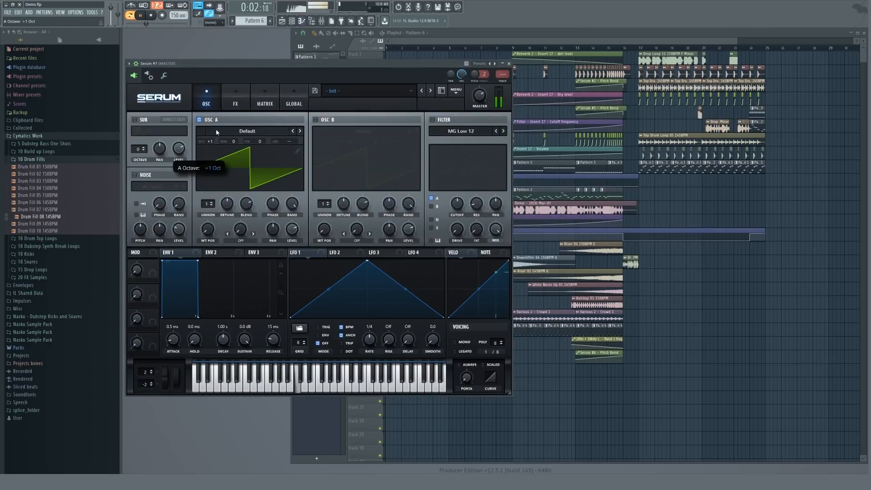
{"action": "left_click", "coordinate": [208, 131]}
{"action": "mouse_move", "coordinate": [272, 136]}
{"action": "left_click", "coordinate": [341, 172]}
{"action": "left_click_drag", "start_coordinate": [209, 237], "coordinate": [219, 209]}
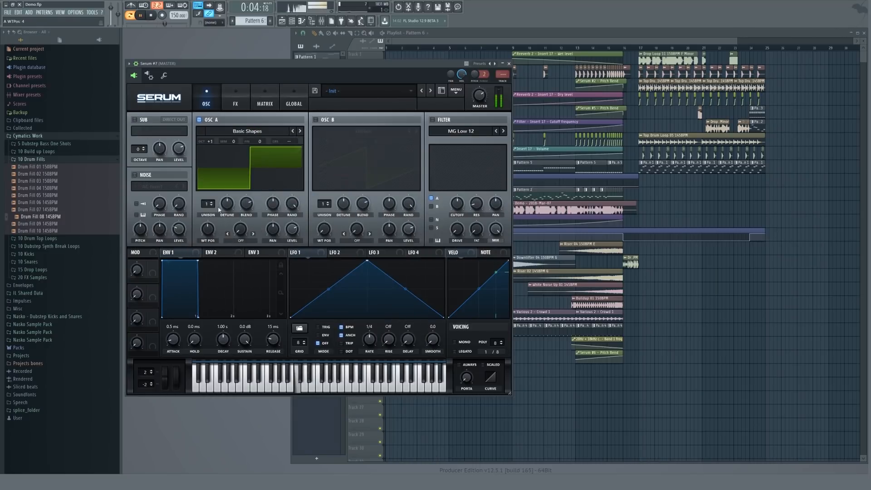
{"action": "key", "text": "Escape"}
{"action": "key", "text": "space"}
Place a Pattern 6 clip on track 24 in the bar before the drop and play from there.
{"action": "scroll", "coordinate": [511, 369], "scroll_direction": "up", "scroll_amount": 3}
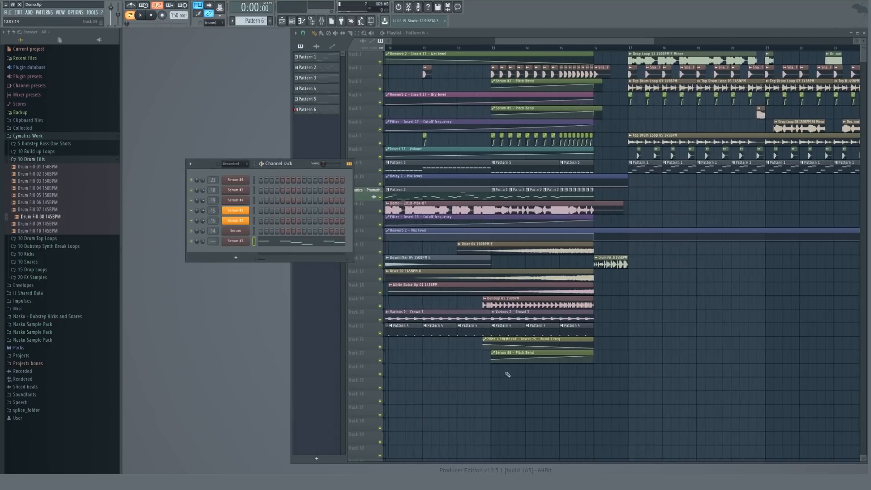
{"action": "left_click", "coordinate": [512, 375]}
{"action": "left_click_drag", "start_coordinate": [492, 373], "coordinate": [589, 370]}
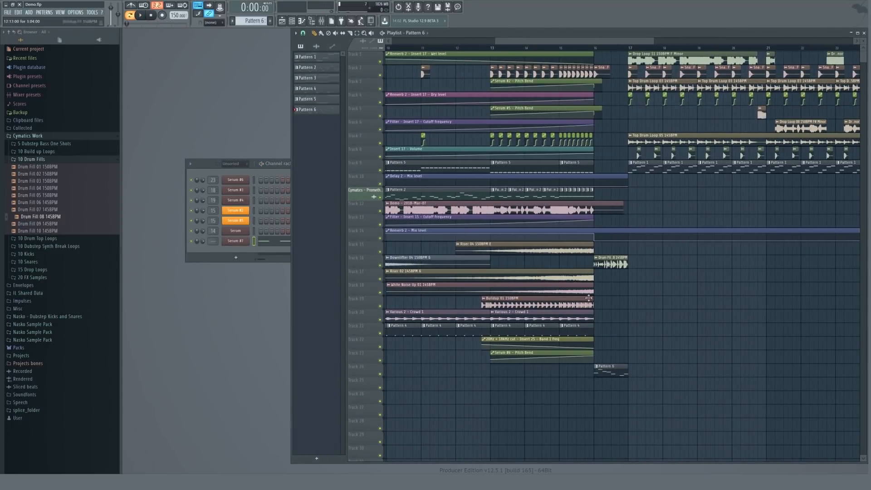
{"action": "left_click", "coordinate": [583, 48]}
{"action": "key", "text": "space"}
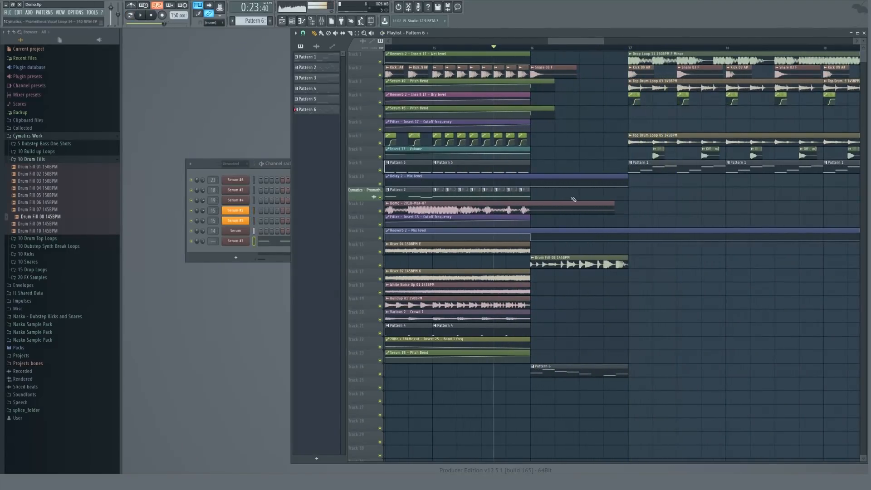
Stop playback and delete the Pattern 6 clip from track 24.
{"action": "key", "text": "space"}
{"action": "scroll", "coordinate": [577, 200], "scroll_direction": "up", "scroll_amount": 3}
{"action": "right_click", "coordinate": [539, 366]}
Open Serum #7's piano roll and lower its last note to F4, then preview it.
{"action": "right_click", "coordinate": [243, 241]}
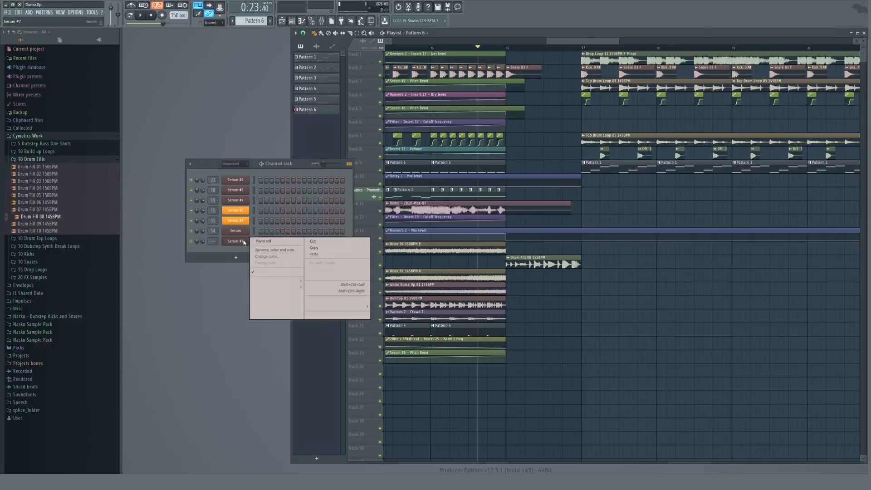
{"action": "left_click", "coordinate": [265, 241]}
{"action": "scroll", "coordinate": [677, 244], "scroll_direction": "down", "scroll_amount": 4}
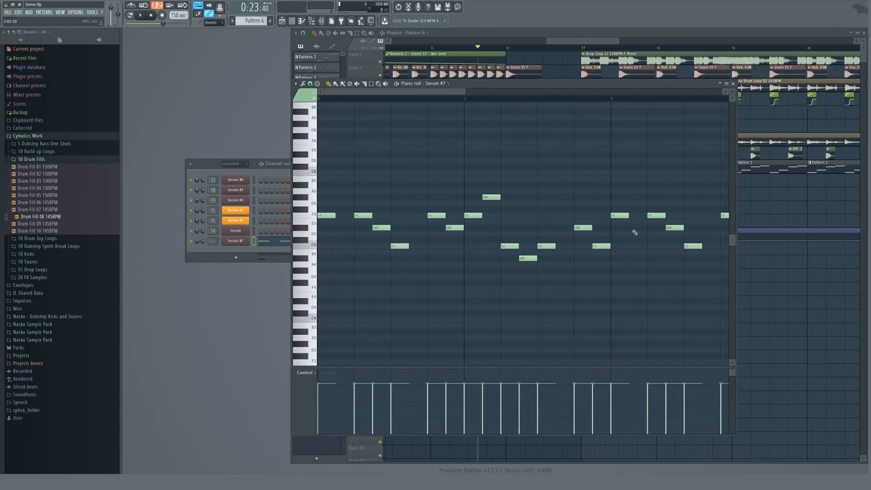
{"action": "scroll", "coordinate": [723, 225], "scroll_direction": "up", "scroll_amount": 4}
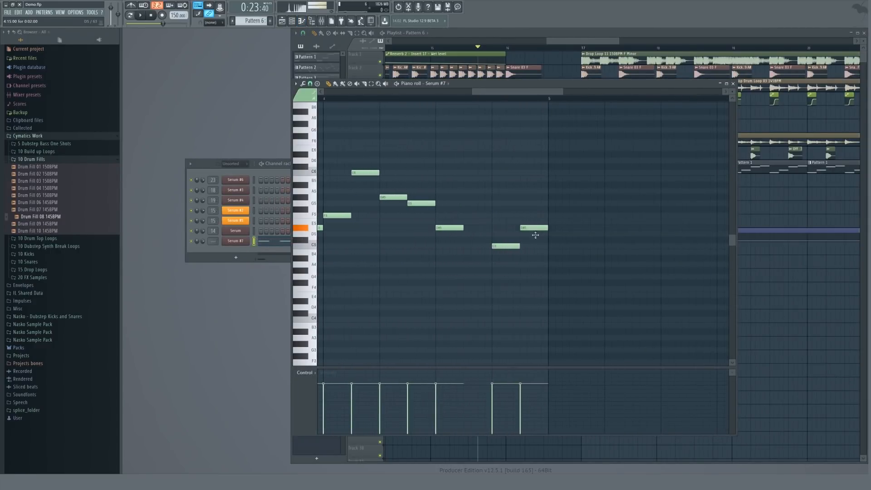
{"action": "left_click_drag", "start_coordinate": [535, 255], "coordinate": [538, 292]}
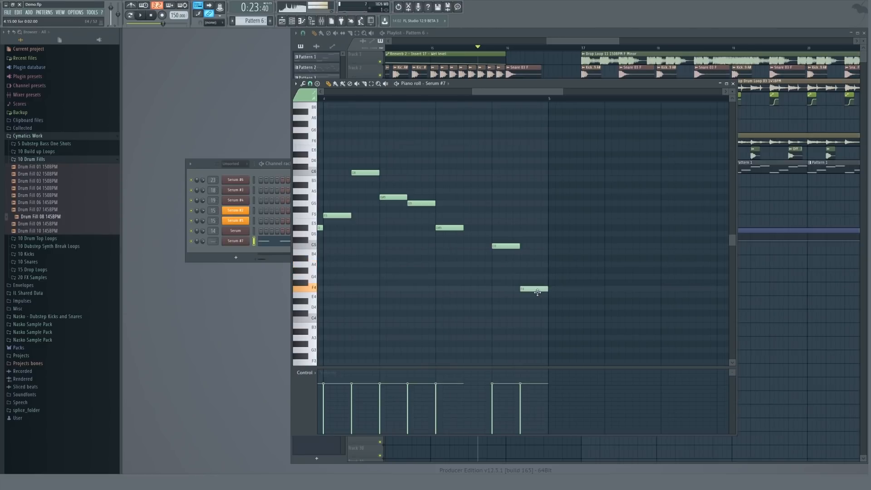
{"action": "key", "text": "space"}
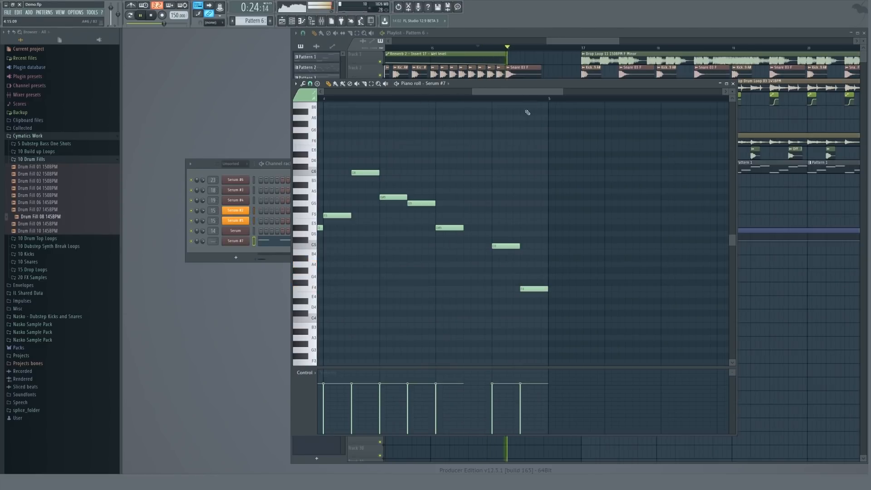
{"action": "key", "text": "F5"}
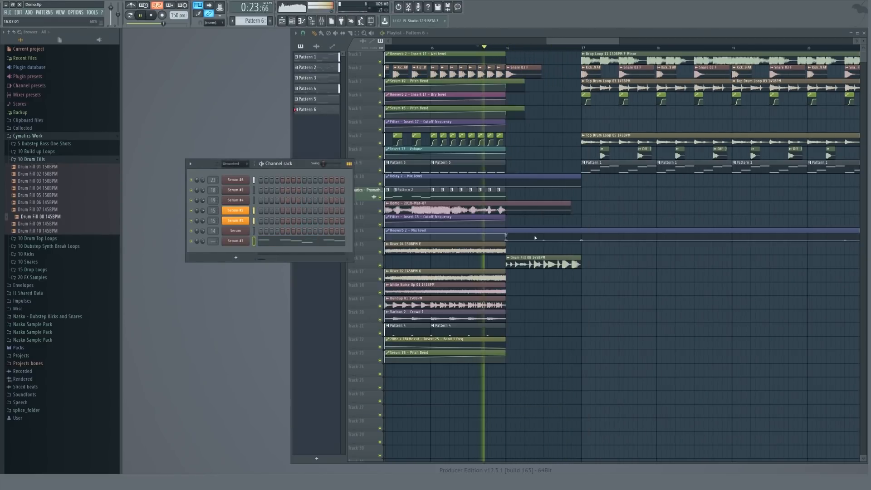
{"action": "key", "text": "space"}
Open the Drum Fill 08 145BPM clip's sample settings and add a fade-in.
{"action": "left_click", "coordinate": [520, 262]}
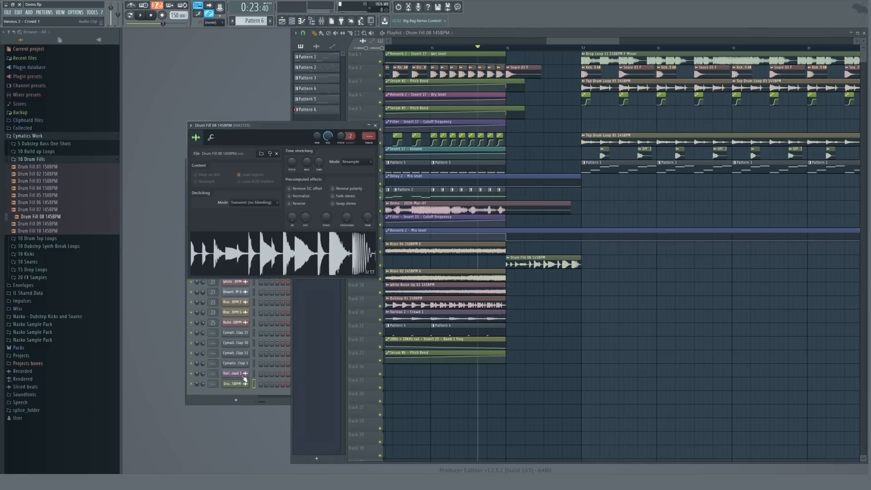
{"action": "left_click", "coordinate": [234, 384]}
{"action": "scroll", "coordinate": [292, 218], "scroll_direction": "up", "scroll_amount": 5}
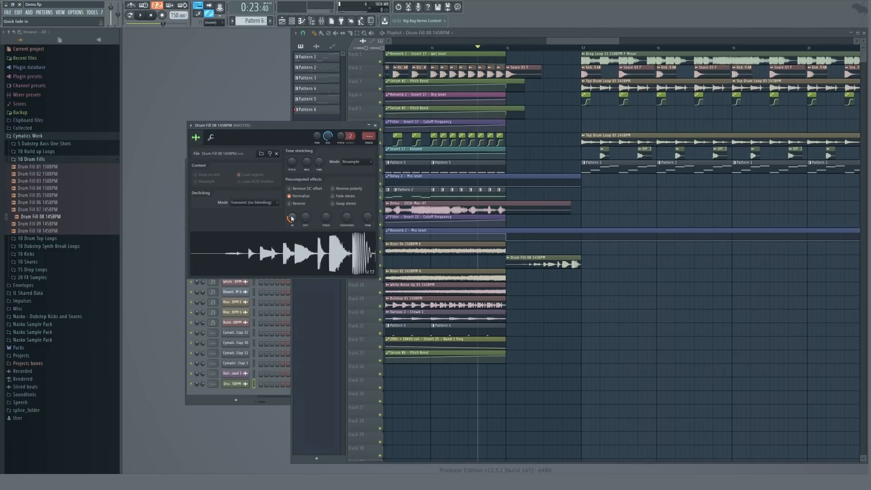
{"action": "key", "text": "Escape"}
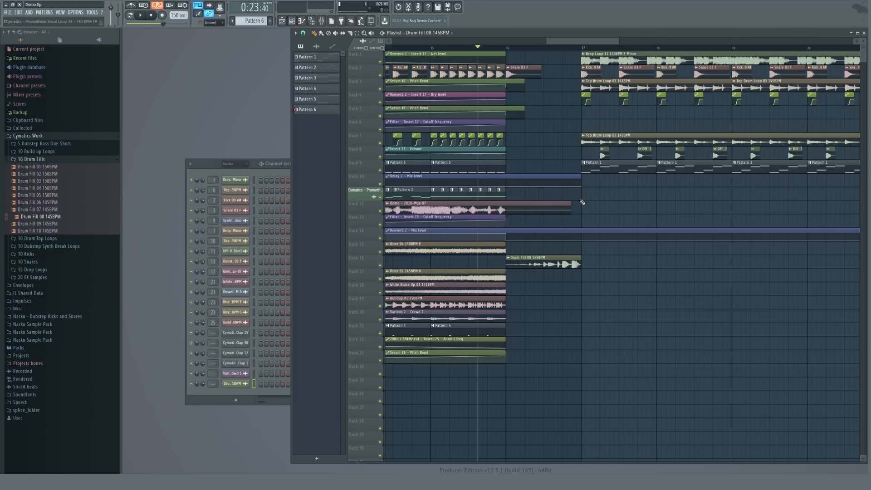
Play the arrangement from before the build-up to review the transition into the drop.
{"action": "scroll", "coordinate": [582, 202], "scroll_direction": "down", "scroll_amount": 5}
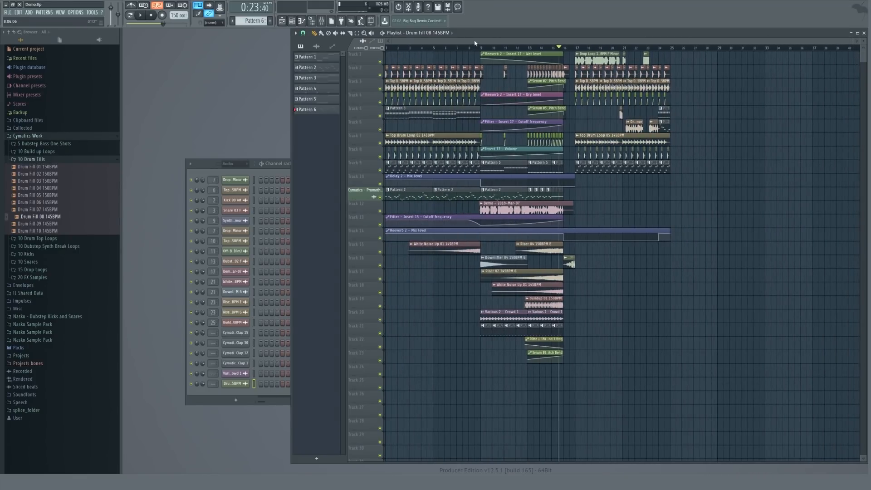
{"action": "left_click_drag", "start_coordinate": [439, 46], "coordinate": [433, 46]}
{"action": "key", "text": "space"}
{"action": "key", "text": "space"}
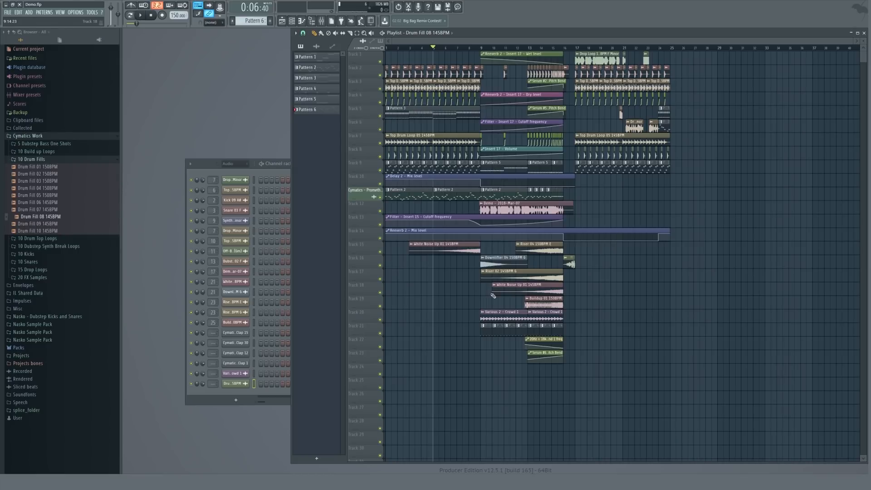
{"action": "key", "text": "space"}
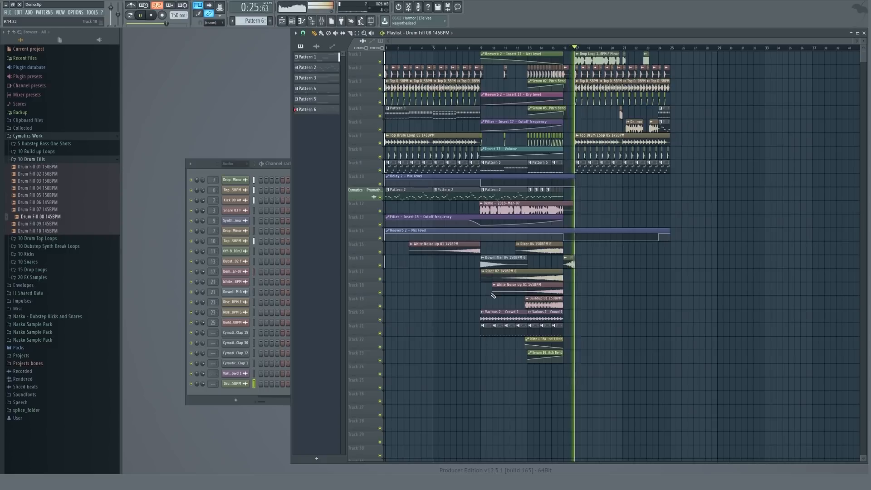
{"action": "key", "text": "space"}
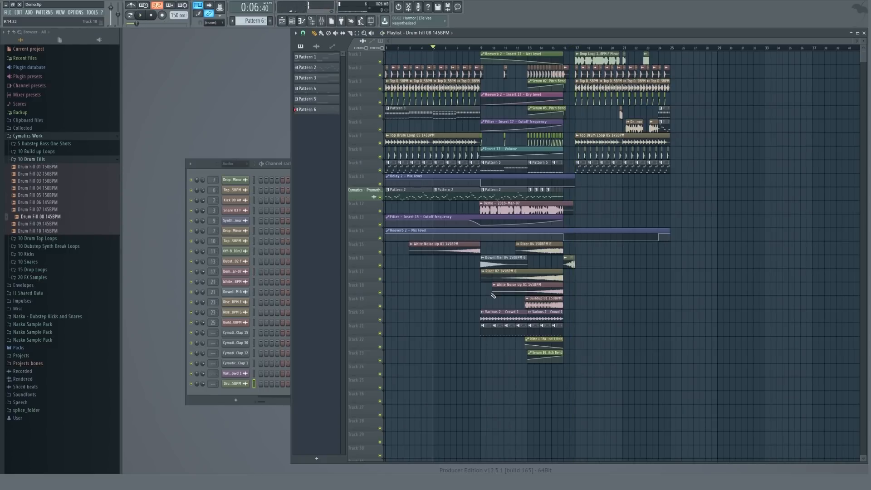